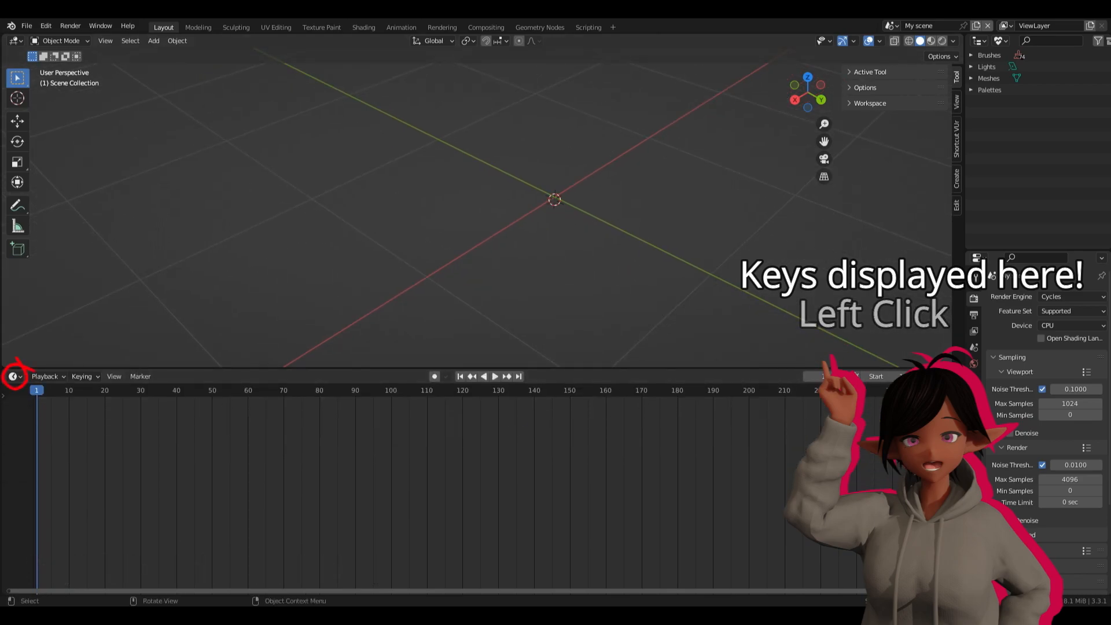
# Step: Switch the timeline area to the Shader Editor and add a plane mesh to the scene
pyautogui.click(17, 377)
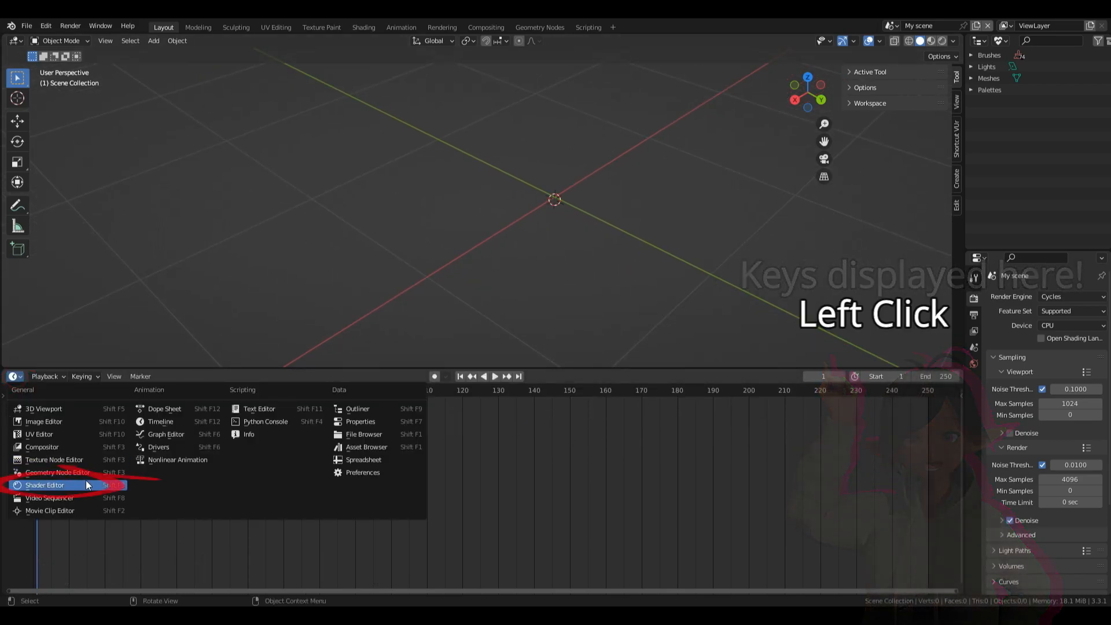
pyautogui.click(86, 481)
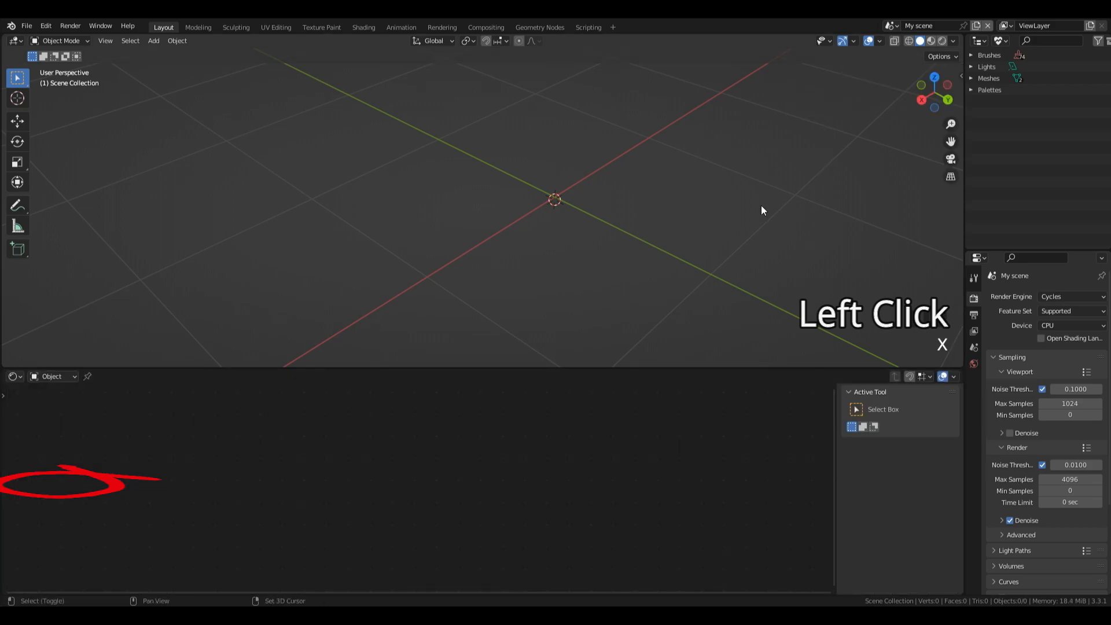
pyautogui.hotkey('shift', 'a')
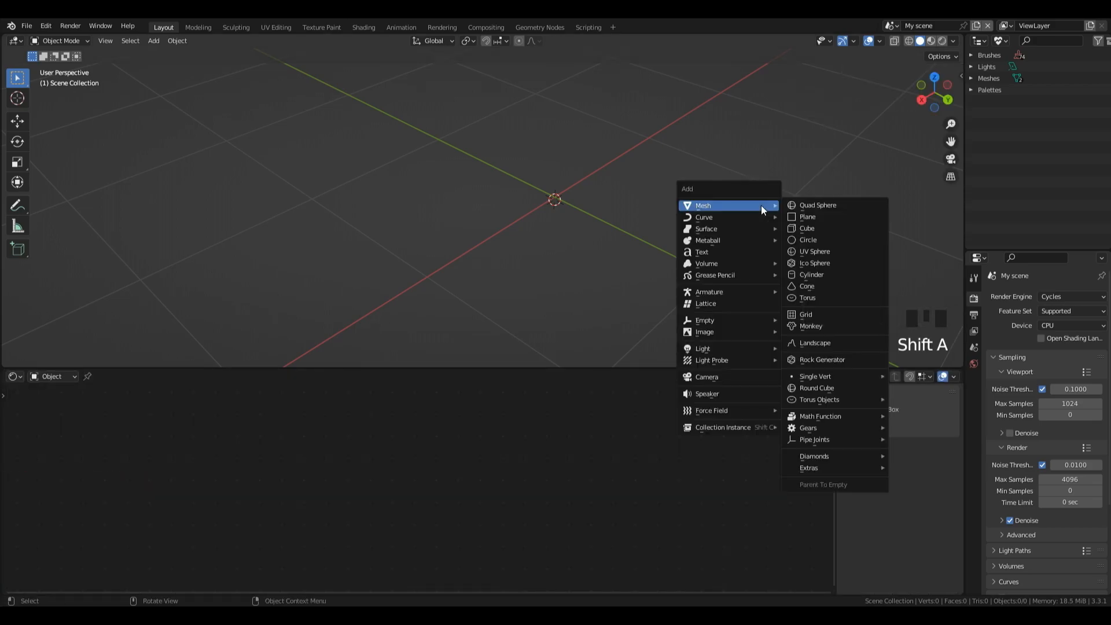
pyautogui.click(795, 214)
# Step: Create a new material for the plane
pyautogui.scroll(-2, 844, 155)
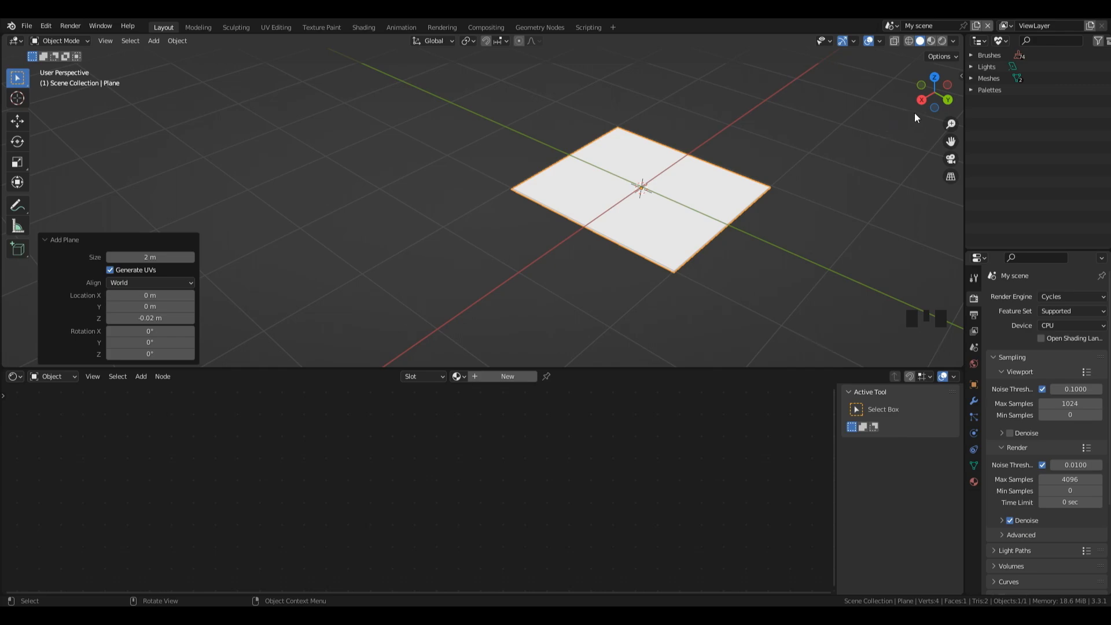
pyautogui.moveTo(915, 113); pyautogui.dragTo(509, 387)
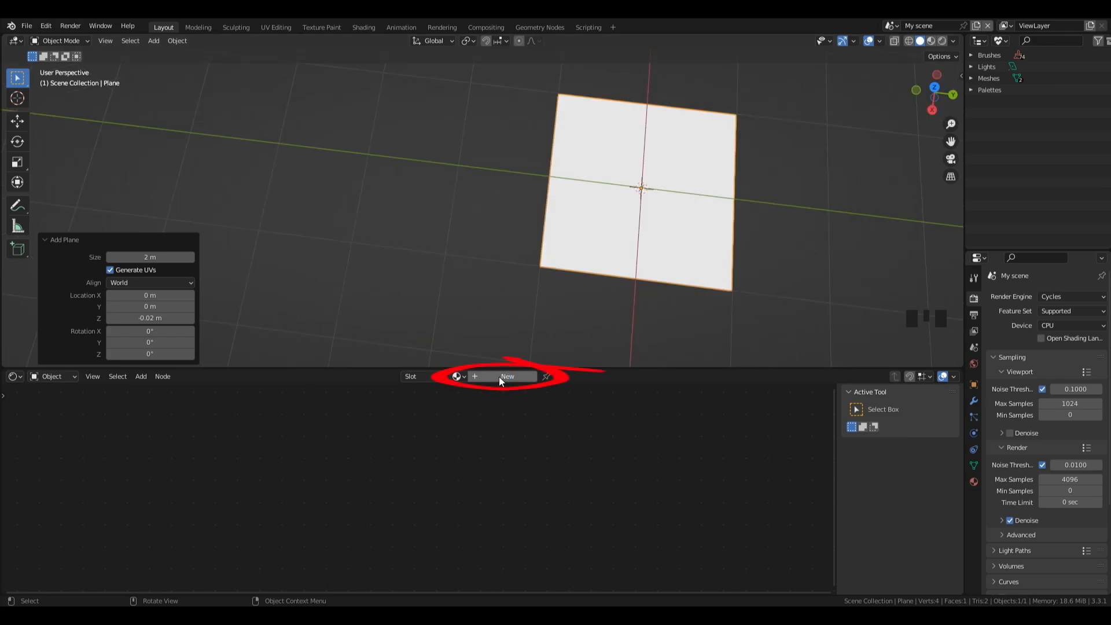
pyautogui.click(499, 377)
pyautogui.moveTo(377, 488); pyautogui.dragTo(449, 404)
pyautogui.scroll(7, 465, 459)
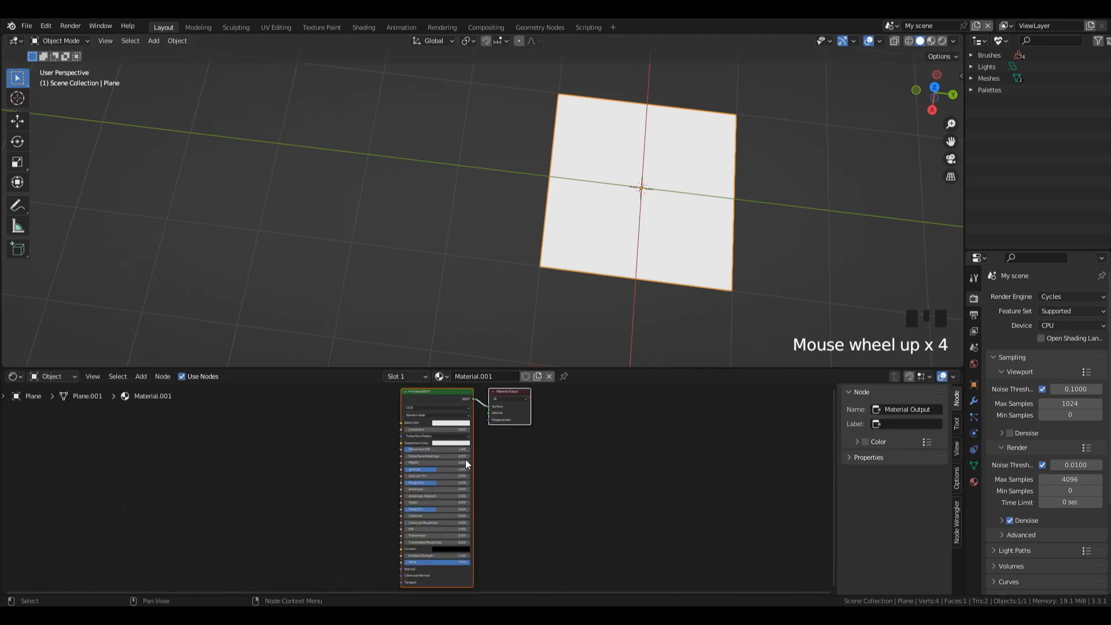
pyautogui.moveTo(457, 450); pyautogui.dragTo(535, 477, button='middle')
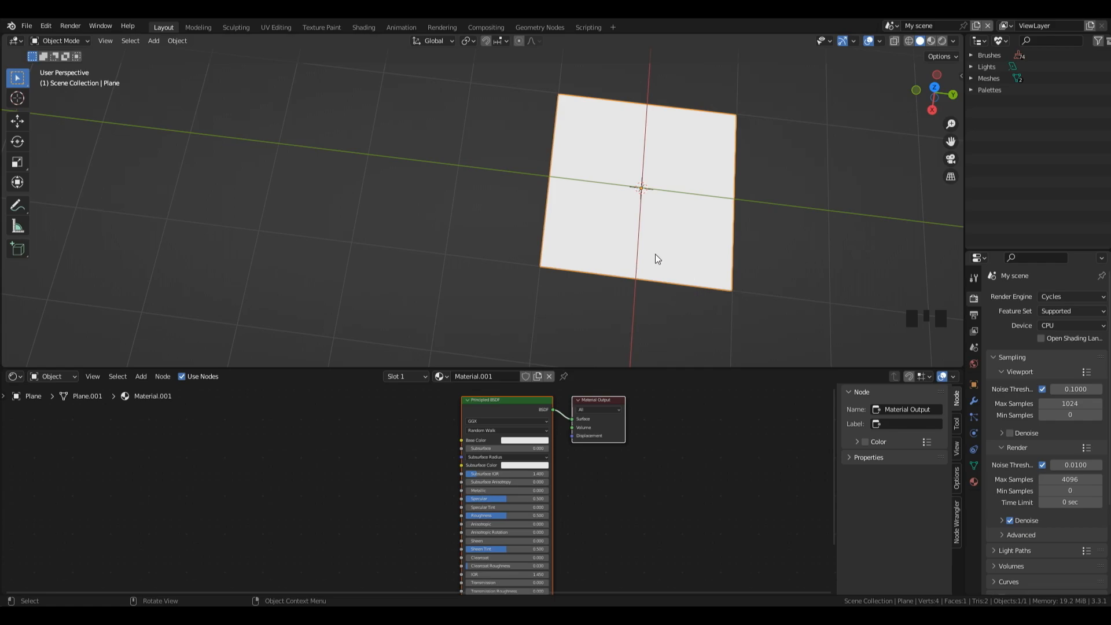
# Step: Add a MixRGB node and connect its Color output to the Principled BSDF's Base Color
pyautogui.hotkey('shift', 'ctrl', 'a')
pyautogui.hotkey('shift', 'ctrl', 'a')
pyautogui.hotkey('shift', 'a')
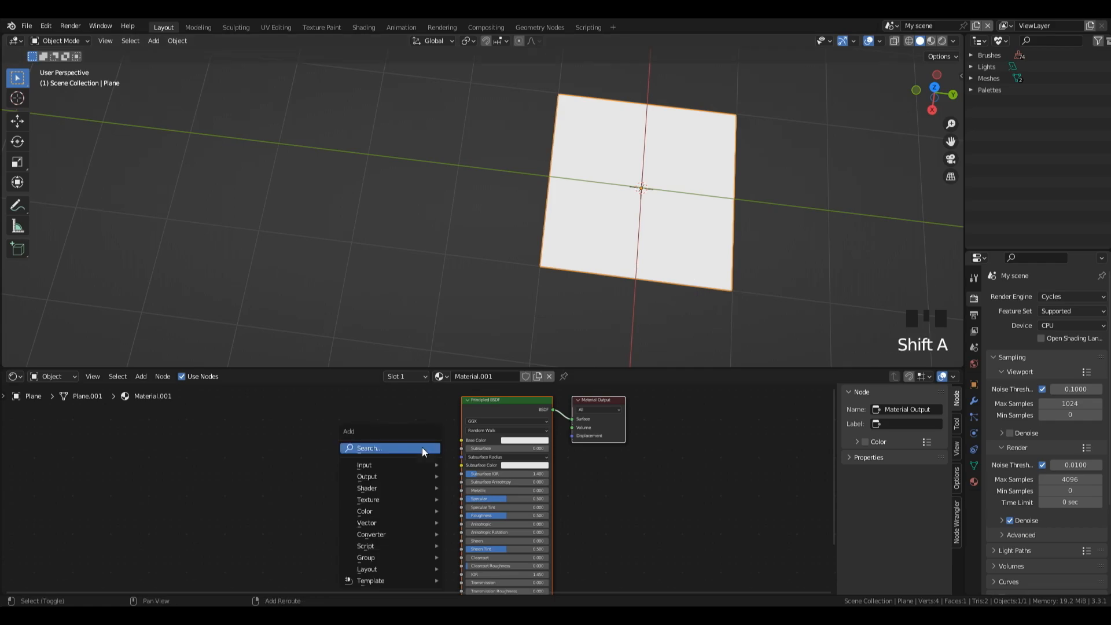
pyautogui.moveTo(395, 511)
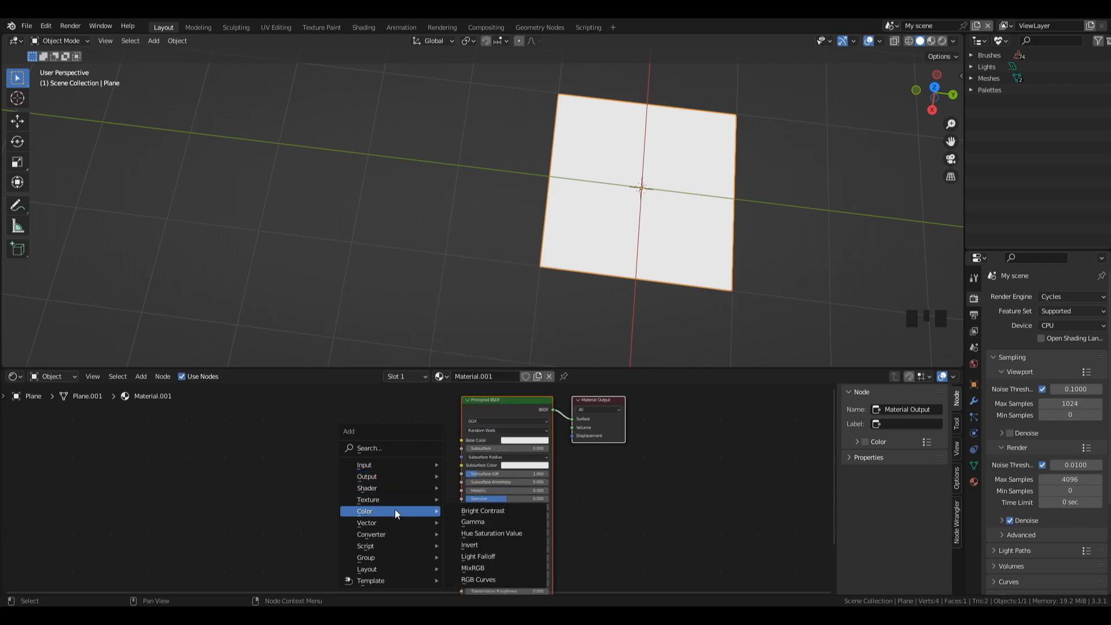
pyautogui.click(476, 569)
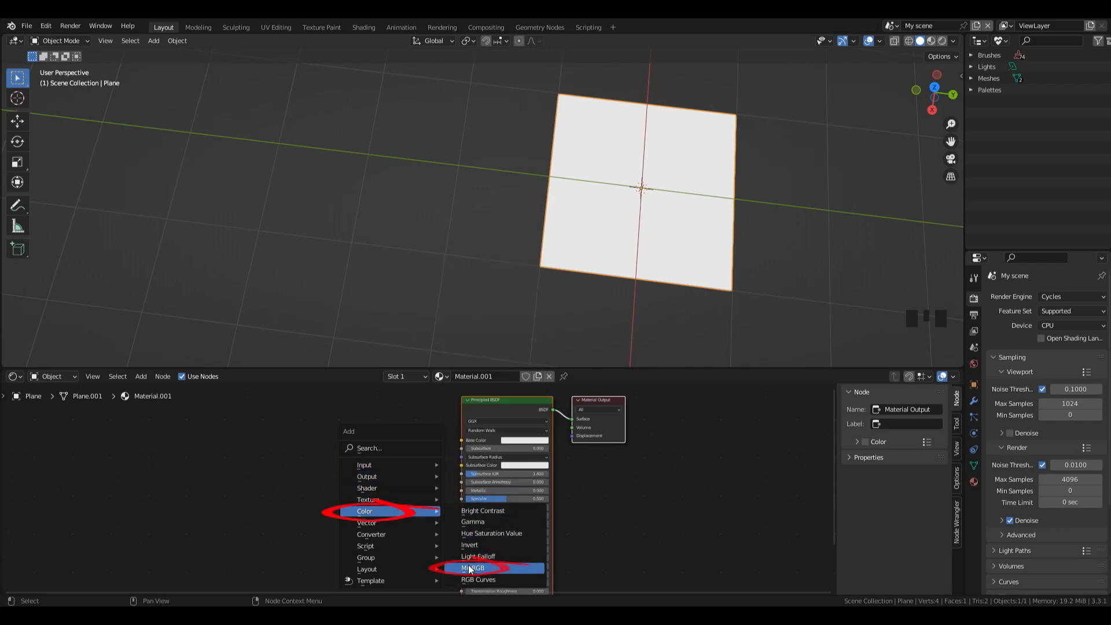
pyautogui.click(336, 421)
pyautogui.moveTo(388, 433); pyautogui.dragTo(464, 440)
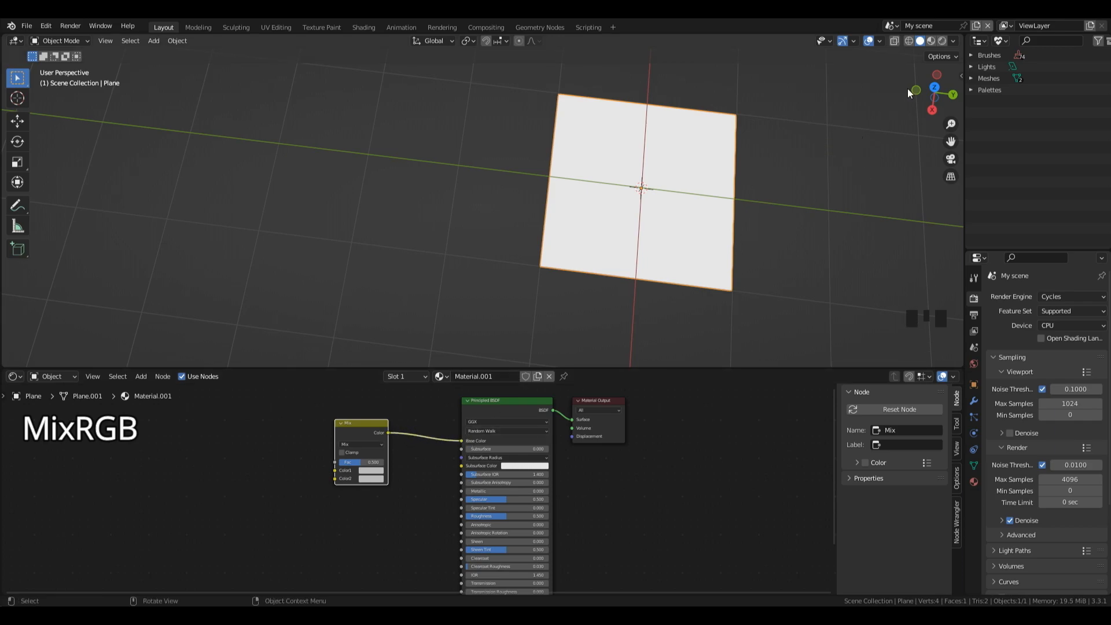
# Step: Show the viewport in material preview and set the Mix node's Color1 to blue and Color2 to red
pyautogui.click(932, 40)
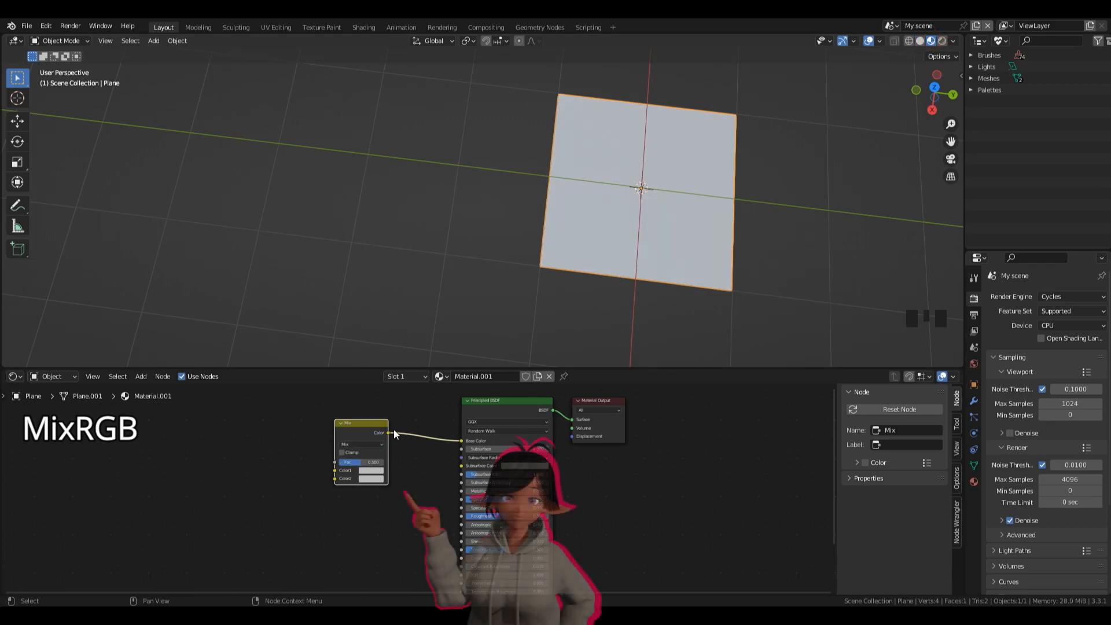
pyautogui.click(363, 446)
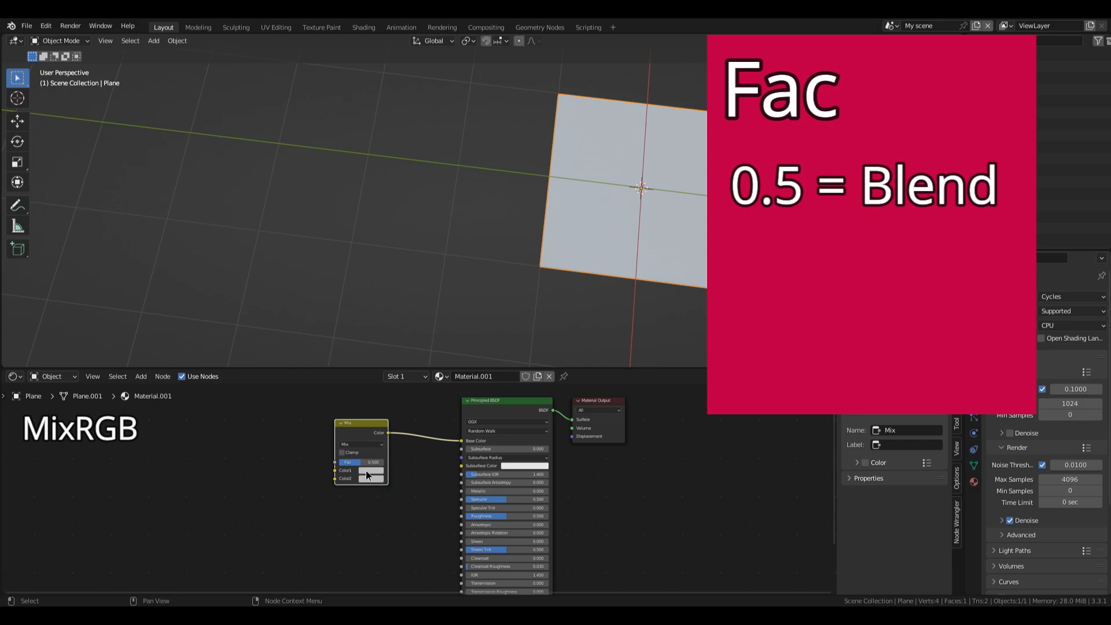
pyautogui.click(366, 470)
pyautogui.moveTo(397, 380); pyautogui.dragTo(393, 424)
pyautogui.click(372, 479)
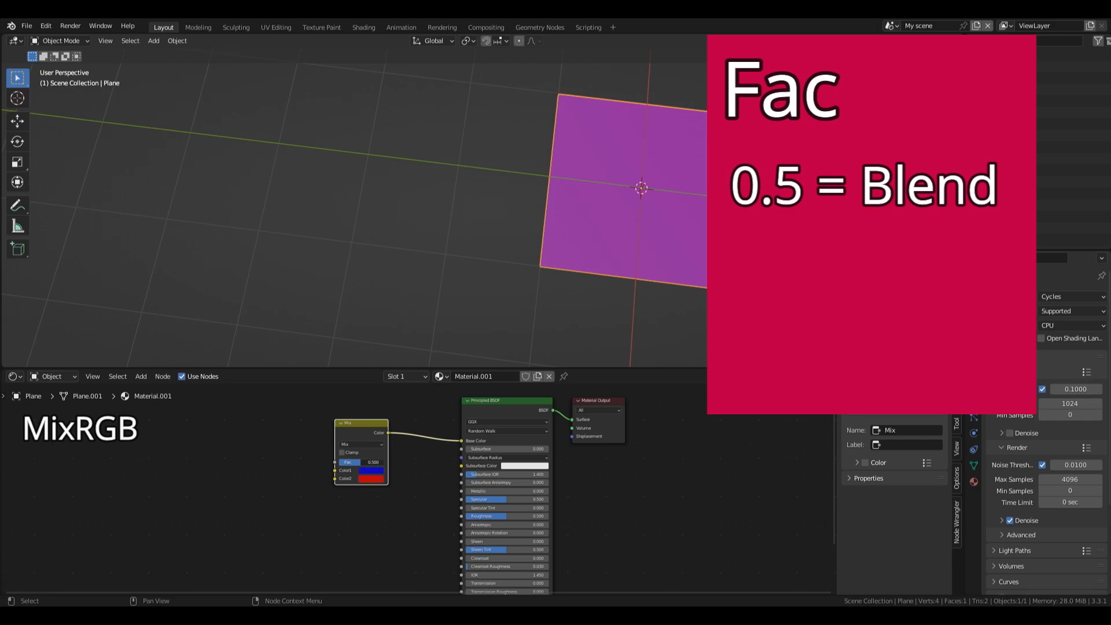
# Step: Try the Mix node's Add blending mode, varying the factor from 0 to 1
pyautogui.moveTo(360, 463)
pyautogui.mouseDown()
pyautogui.moveTo(384, 463)
pyautogui.moveTo(341, 463)
pyautogui.mouseUp()
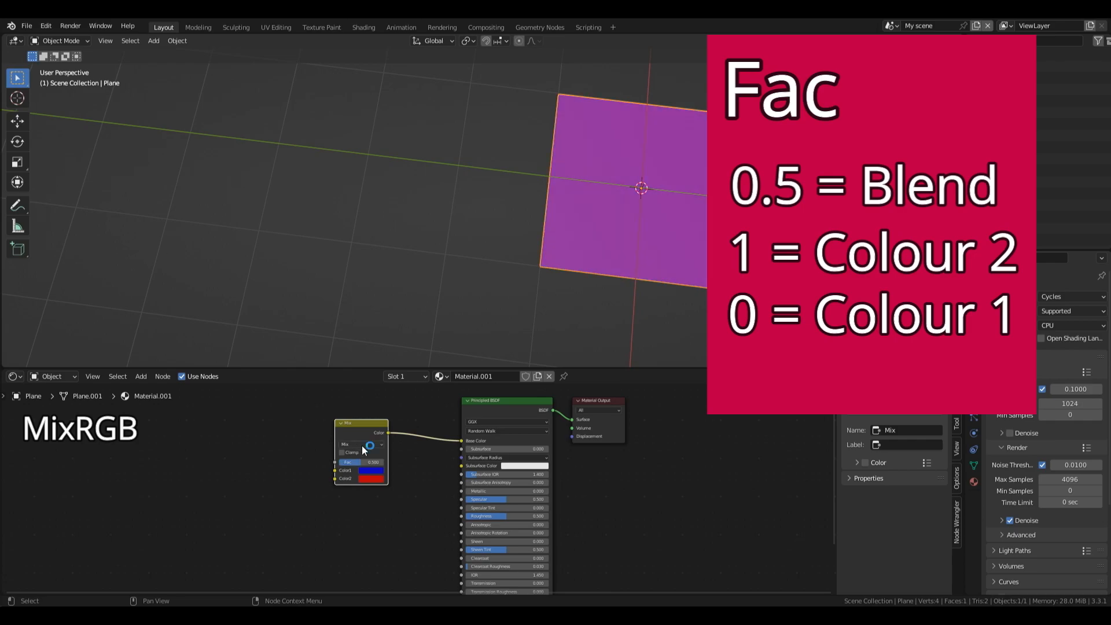
pyautogui.click(363, 445)
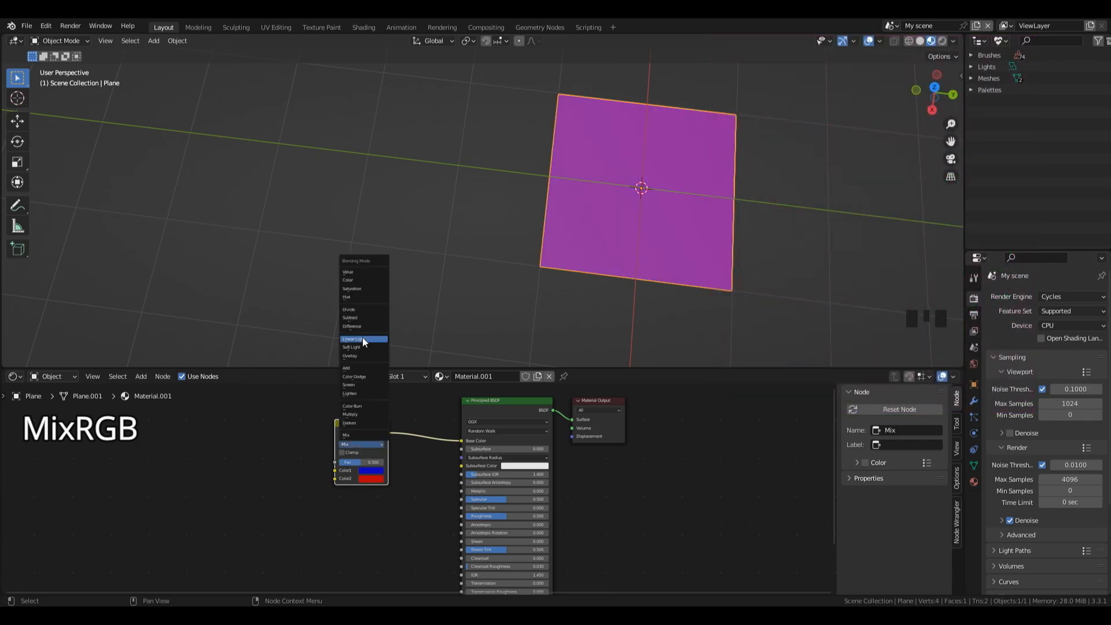
pyautogui.click(370, 366)
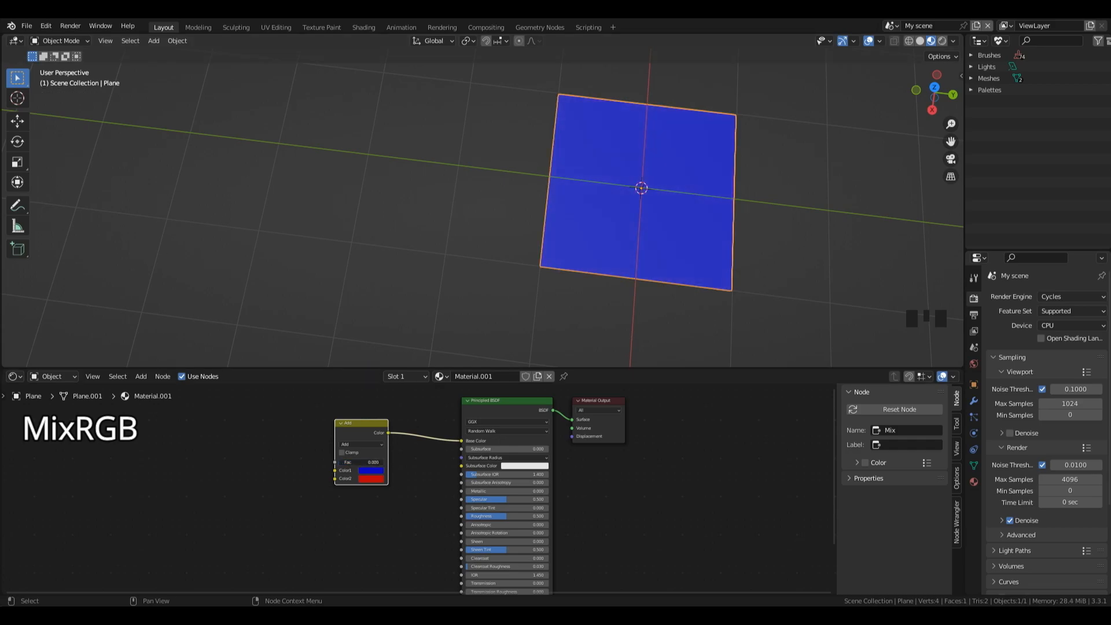
pyautogui.moveTo(339, 463); pyautogui.dragTo(384, 463)
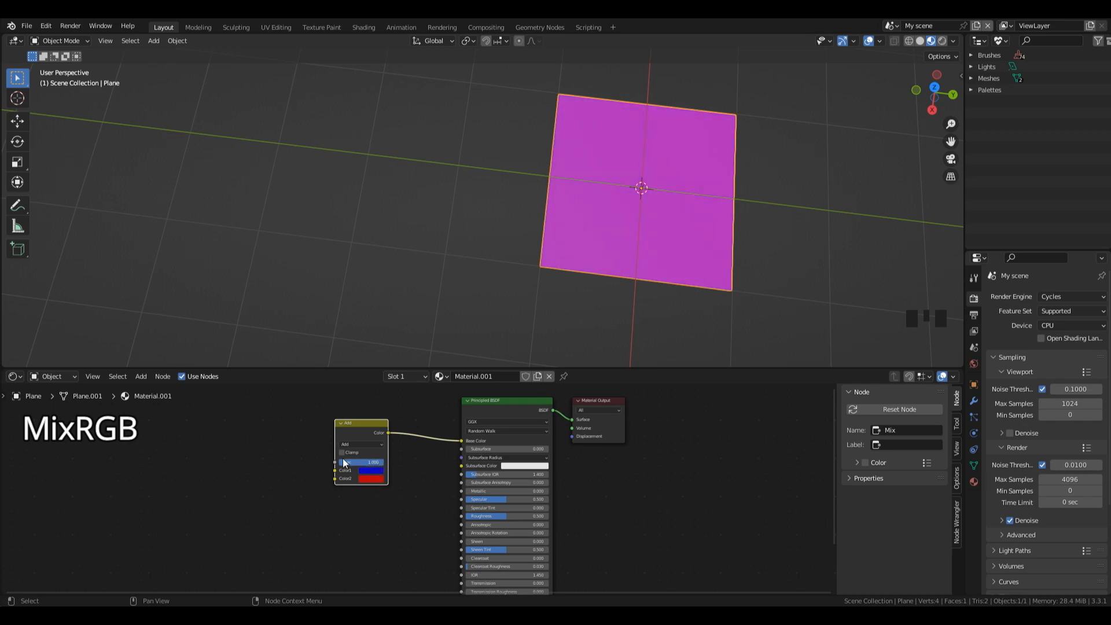
# Step: Return the Mix node's blending mode to Mix and reset its factor to 0.5
pyautogui.click(361, 445)
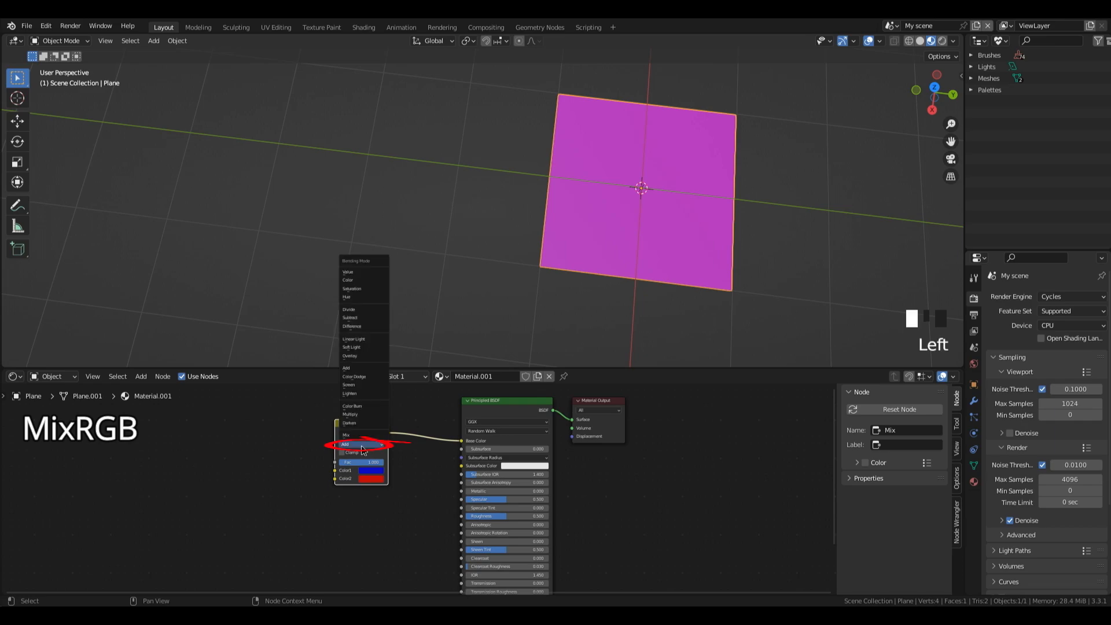
pyautogui.click(346, 437)
pyautogui.click(364, 461)
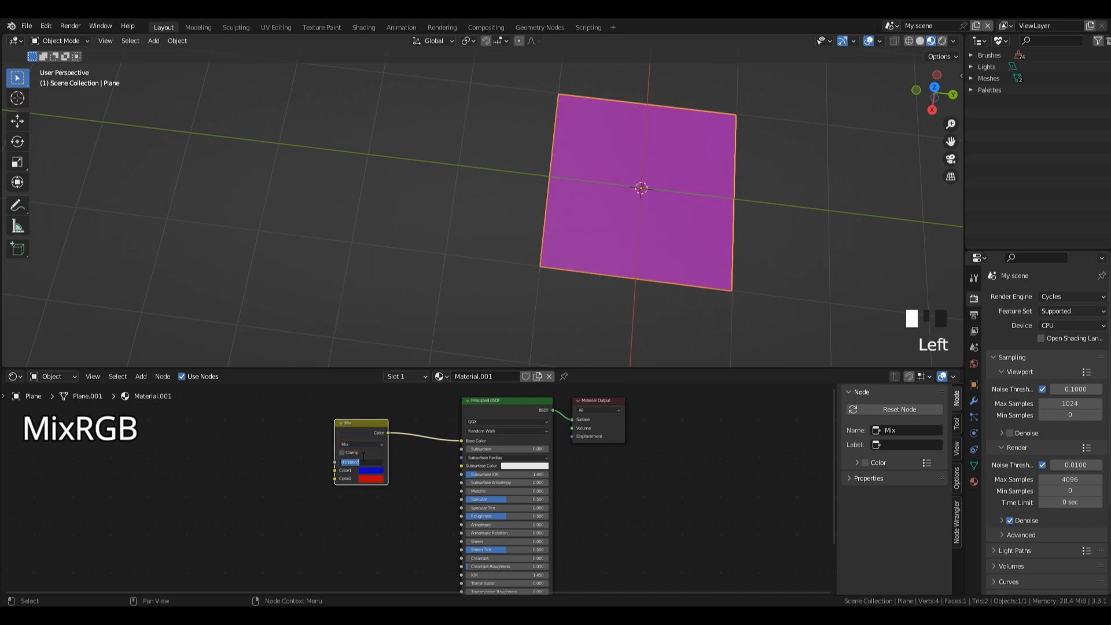
pyautogui.press('BackSpace')
pyautogui.click(463, 427)
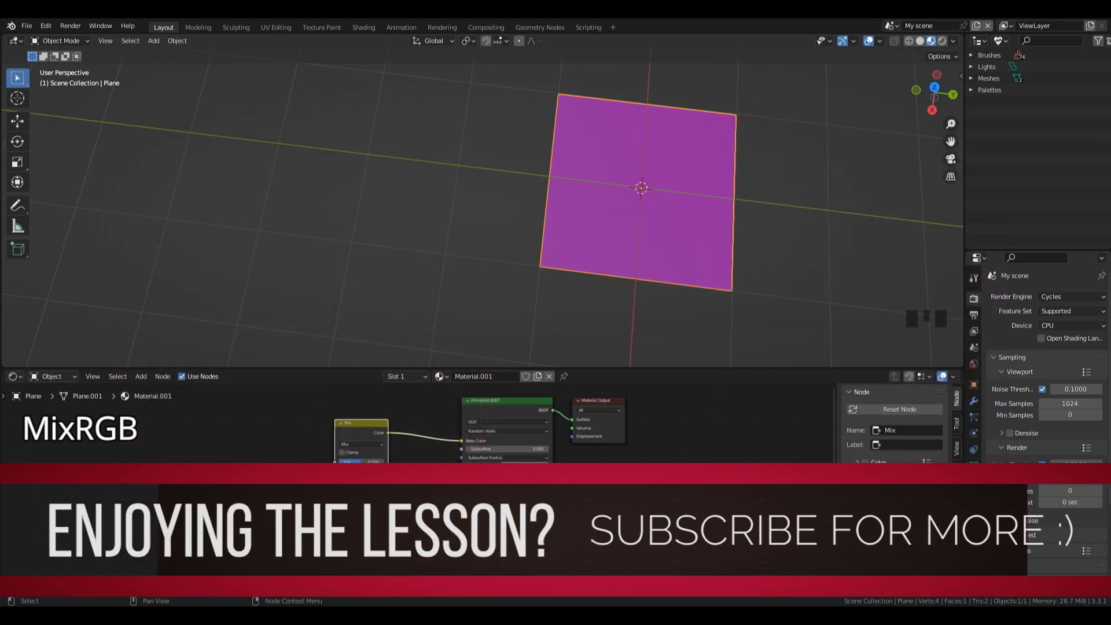
# Step: Add a Brick Texture node beside the Mix node and a Musgrave Texture node below it
pyautogui.hotkey('shift', 'a')
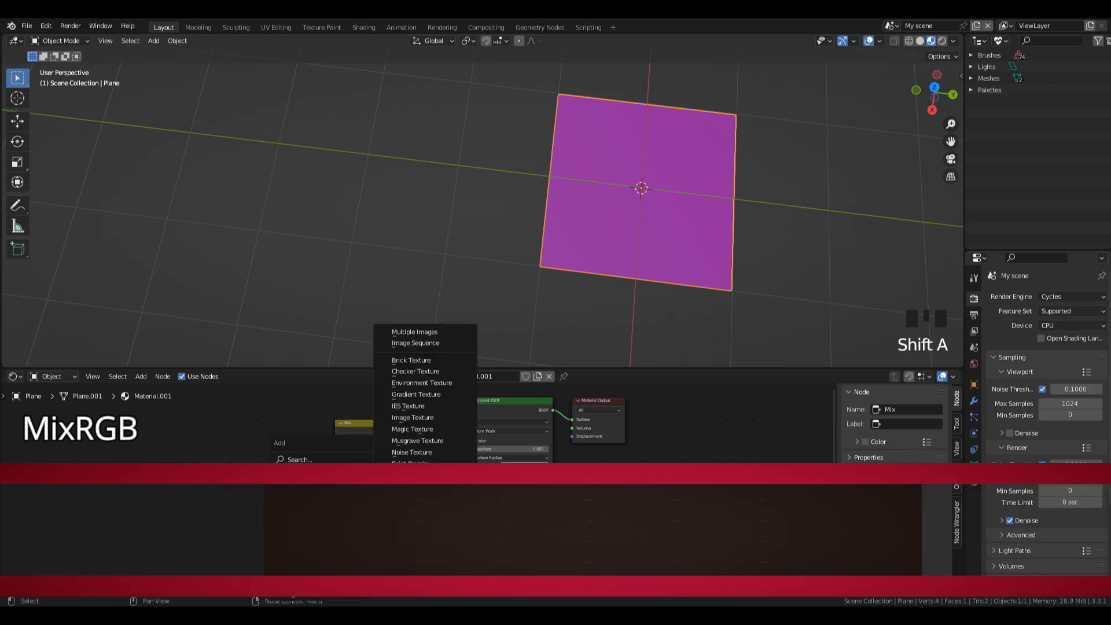
pyautogui.click(411, 360)
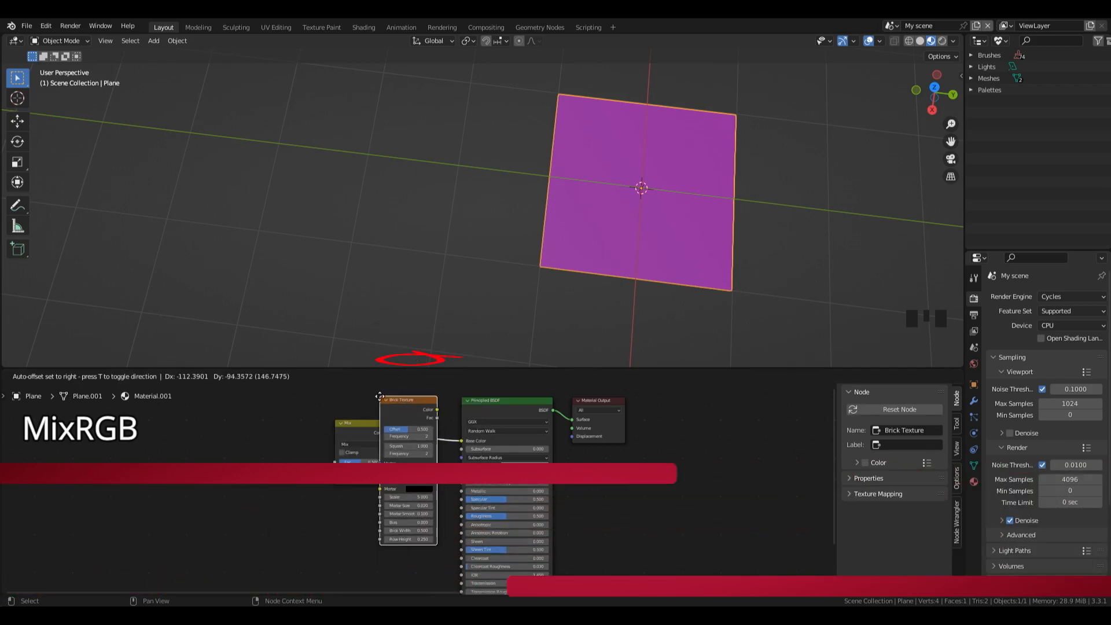
pyautogui.click(242, 439)
pyautogui.hotkey('shift', 'a')
pyautogui.moveTo(245, 437)
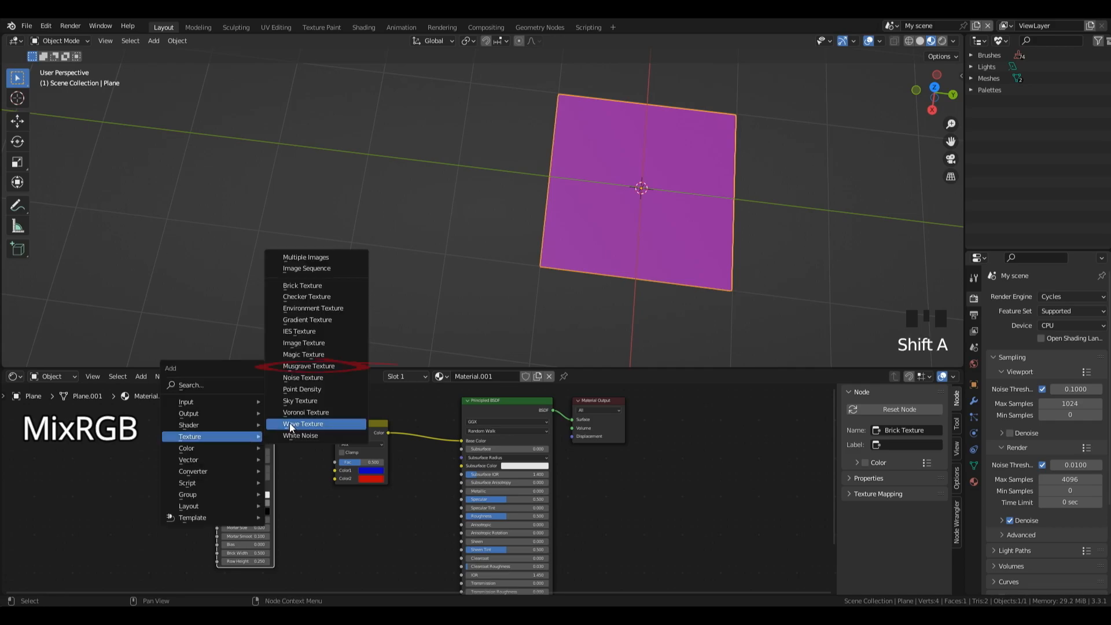
pyautogui.click(309, 366)
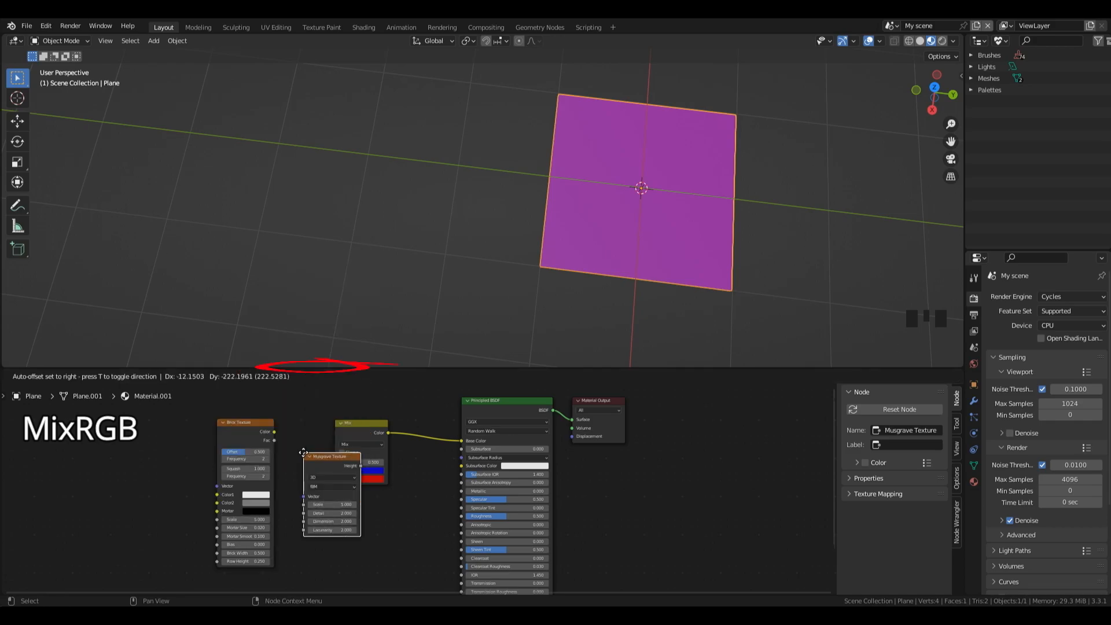
pyautogui.click(346, 524)
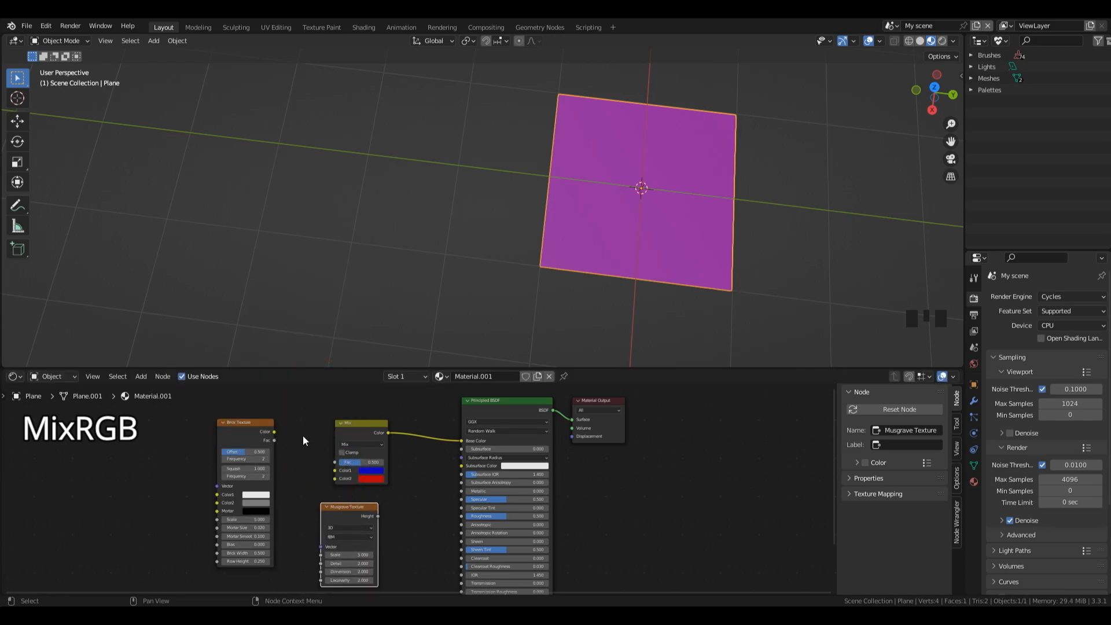
# Step: Connect the Brick Texture's Color to the Mix node's Color1 and the Musgrave Texture's Height to Color2
pyautogui.moveTo(275, 432); pyautogui.dragTo(341, 470)
pyautogui.moveTo(378, 516); pyautogui.dragTo(344, 485)
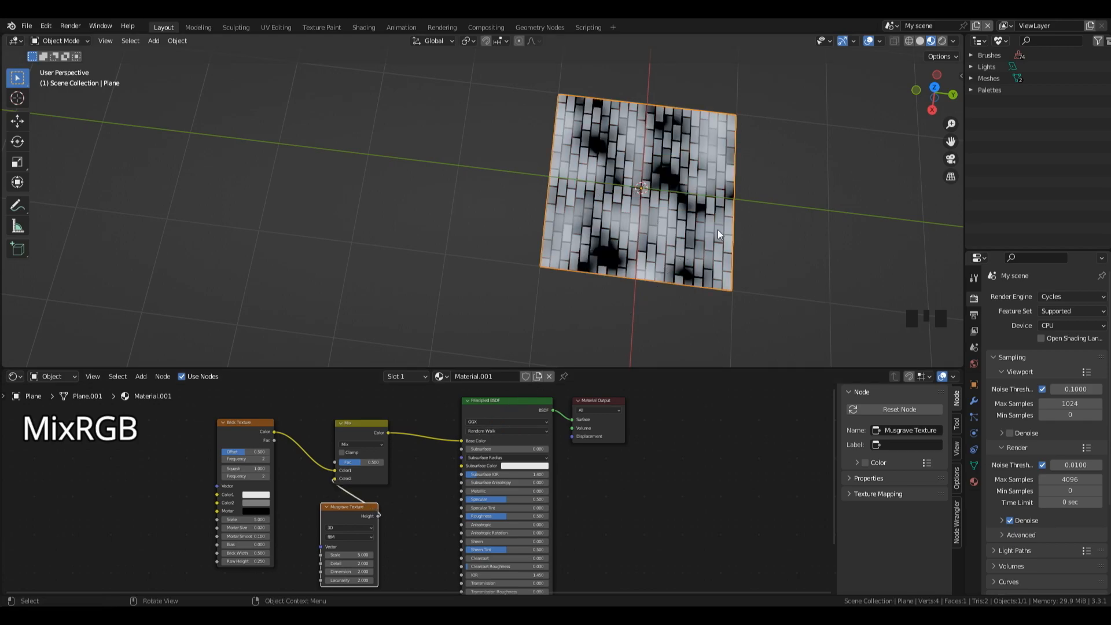
# Step: Vary the Mix node's factor to compare the blend of brick and Musgrave textures on the plane
pyautogui.moveTo(916, 92); pyautogui.dragTo(822, 66)
pyautogui.moveTo(368, 462); pyautogui.dragTo(369, 462)
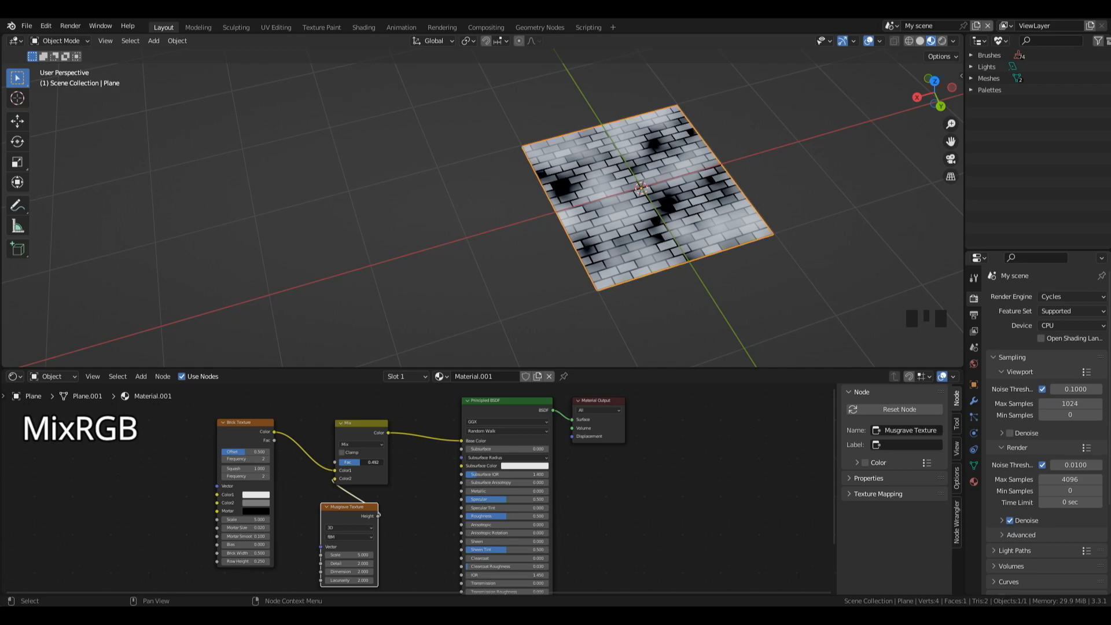
pyautogui.moveTo(368, 462)
pyautogui.mouseDown()
pyautogui.moveTo(343, 462)
pyautogui.moveTo(376, 462)
pyautogui.moveTo(361, 462)
pyautogui.mouseUp()
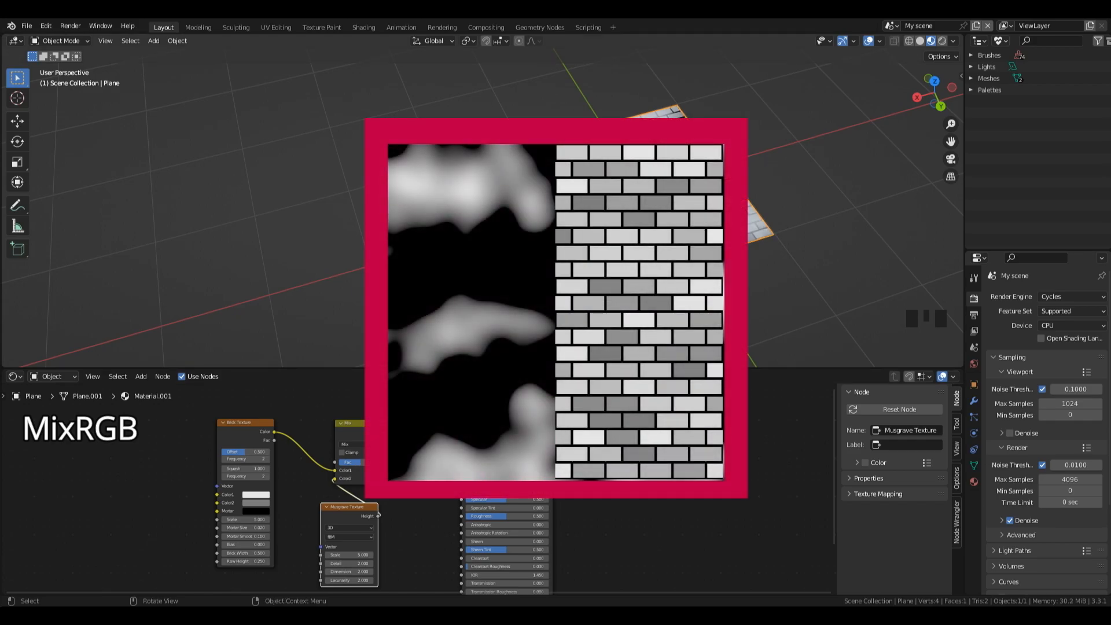
# Step: Spread out the Principled BSDF and Brick Texture nodes, and set the Mix node's factor to 0
pyautogui.moveTo(502, 411); pyautogui.dragTo(507, 415)
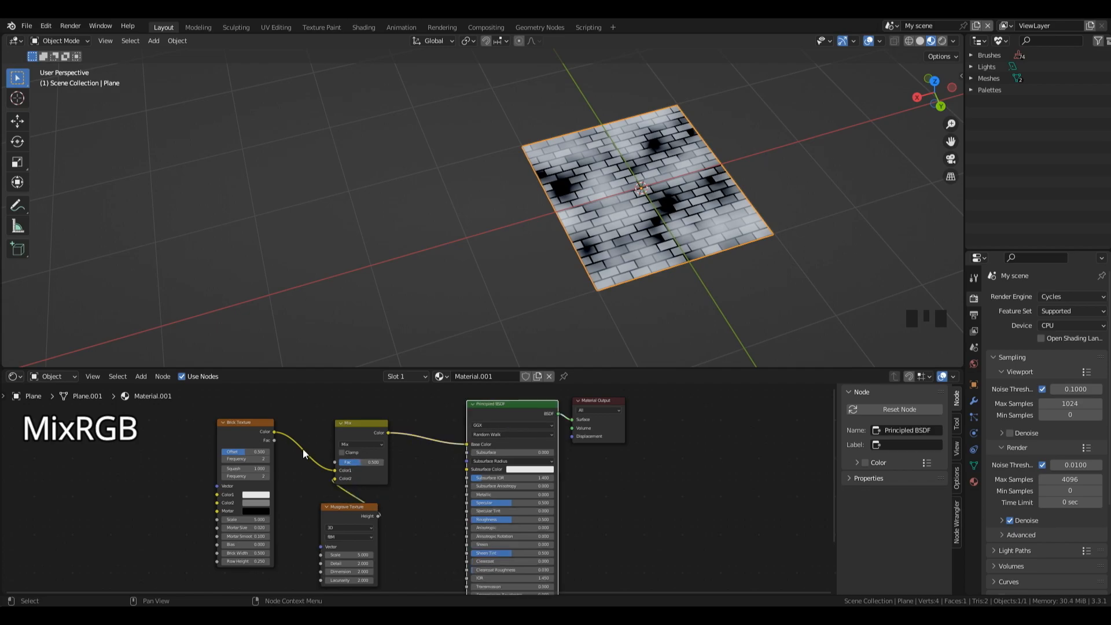
pyautogui.moveTo(269, 426); pyautogui.dragTo(236, 463)
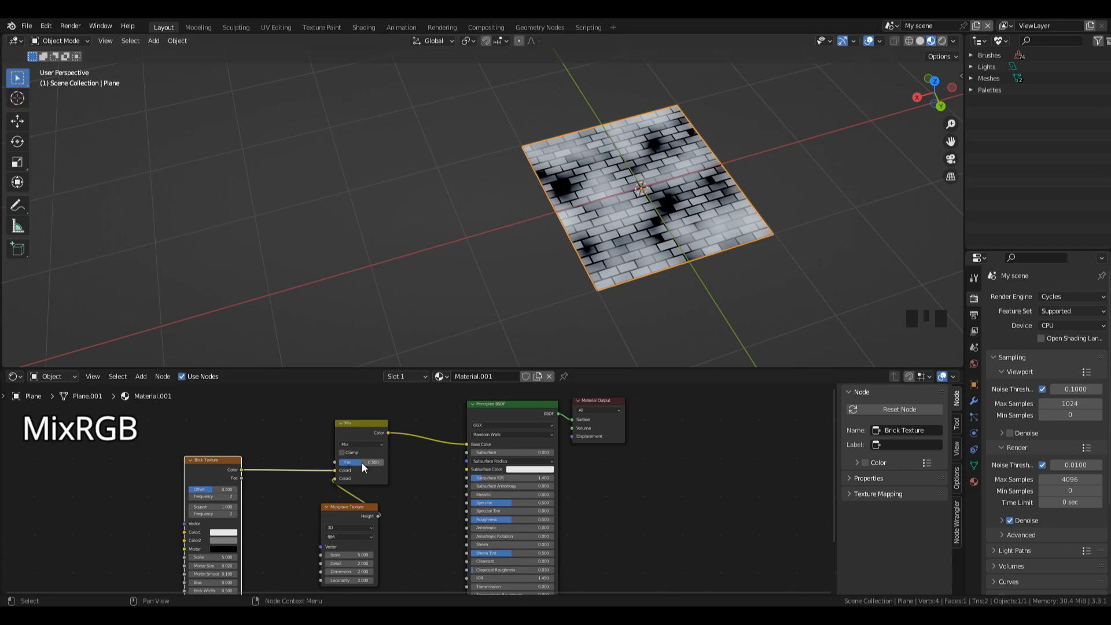
pyautogui.moveTo(361, 463); pyautogui.dragTo(356, 464)
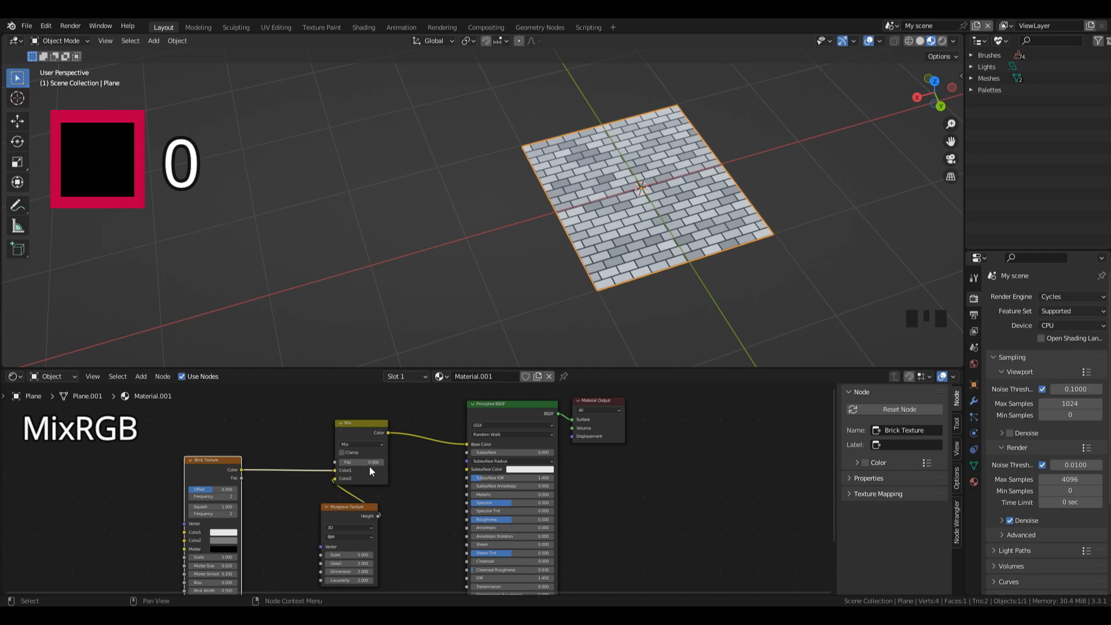
# Step: Shift the Mix node closer to the Principled BSDF and add an Image Texture node above the Brick Texture
pyautogui.moveTo(360, 428); pyautogui.dragTo(394, 430)
pyautogui.hotkey('shift', 'a')
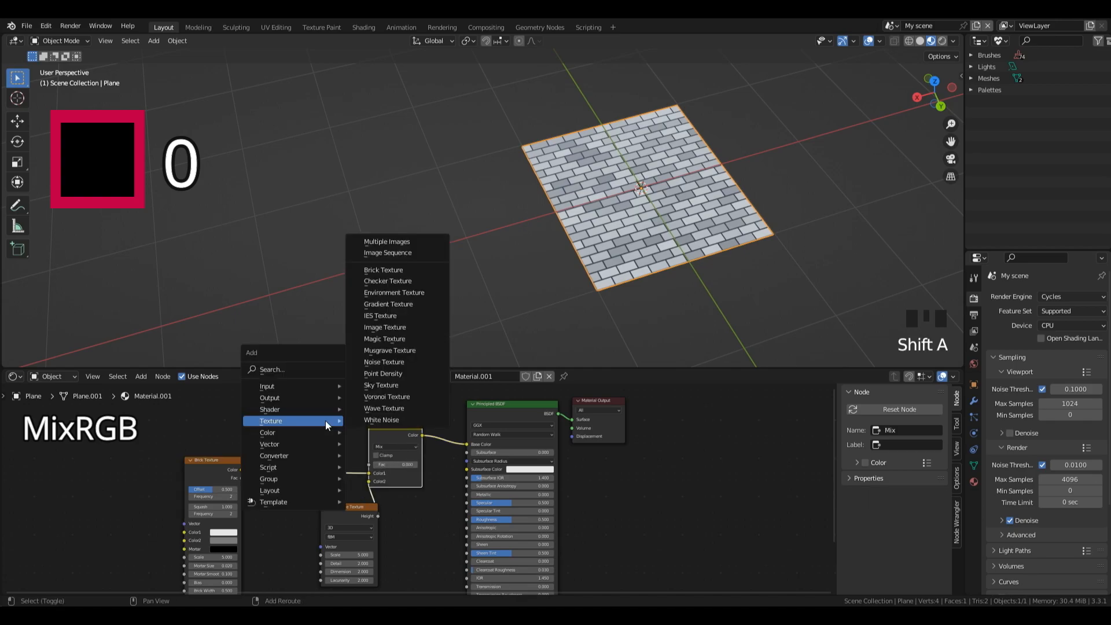
pyautogui.moveTo(324, 418)
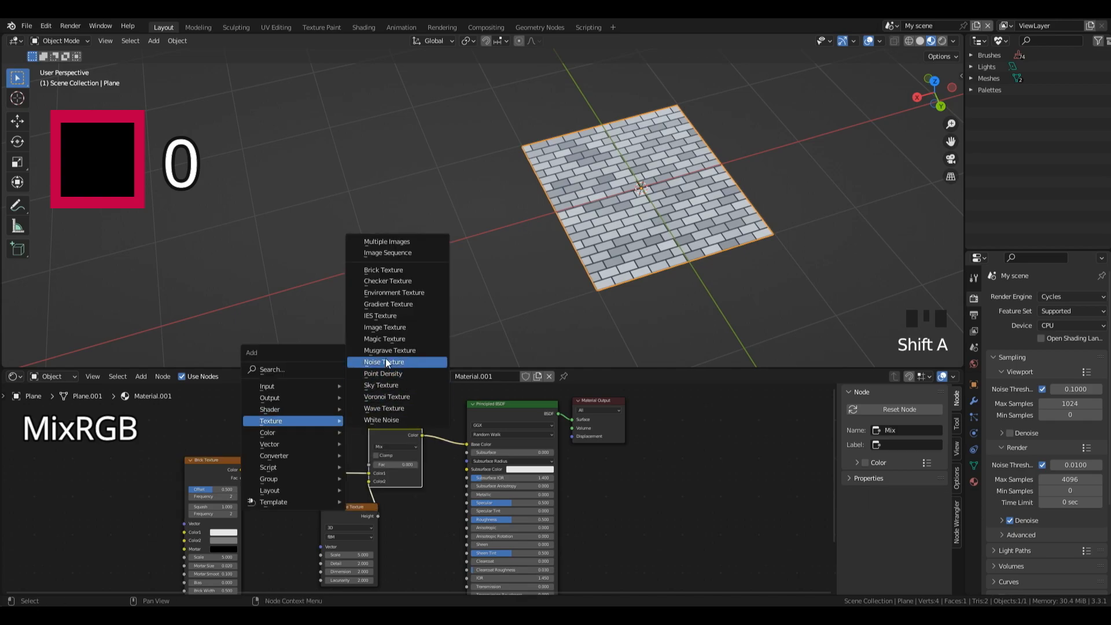
pyautogui.click(387, 318)
pyautogui.click(301, 414)
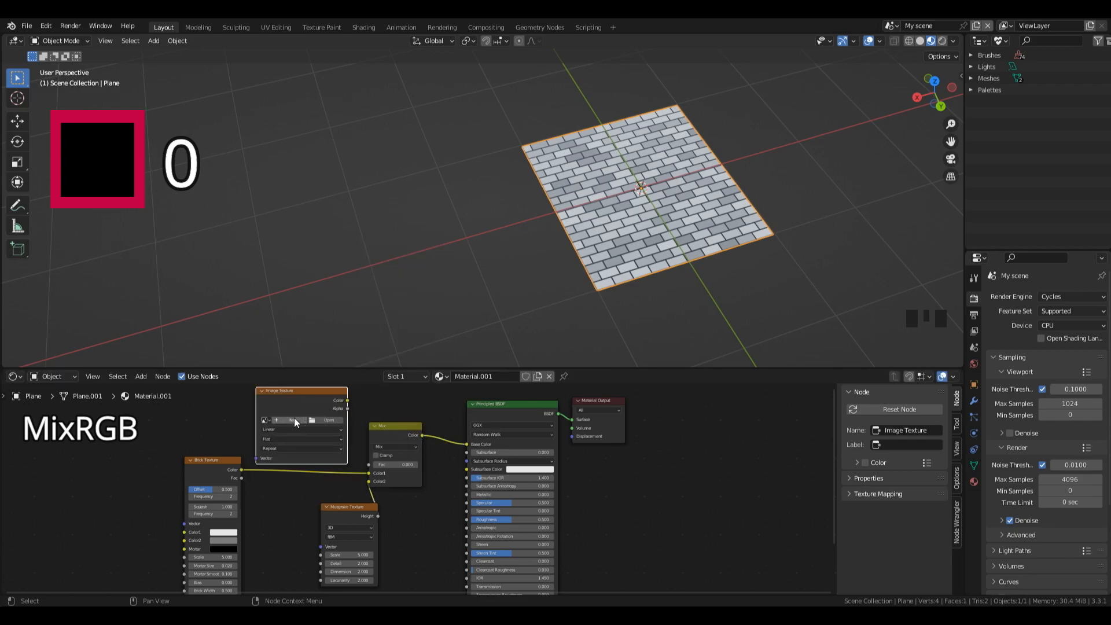
# Step: Create a new black 1024 px image in the Image Texture node and connect its Color to the Mix node's factor
pyautogui.click(294, 418)
pyautogui.click(297, 476)
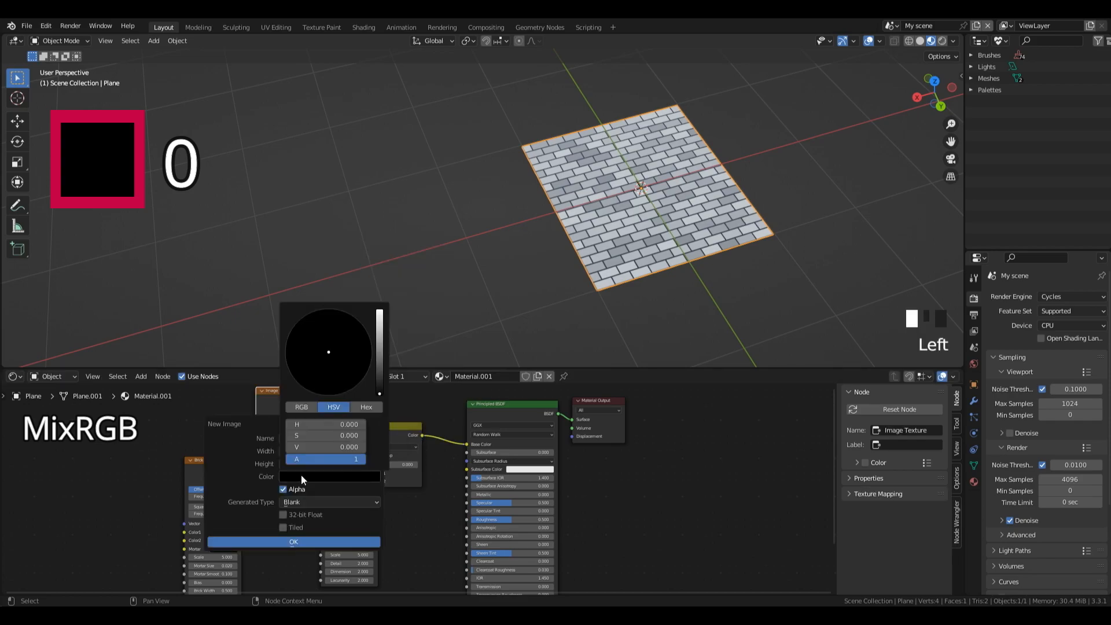
pyautogui.click(301, 540)
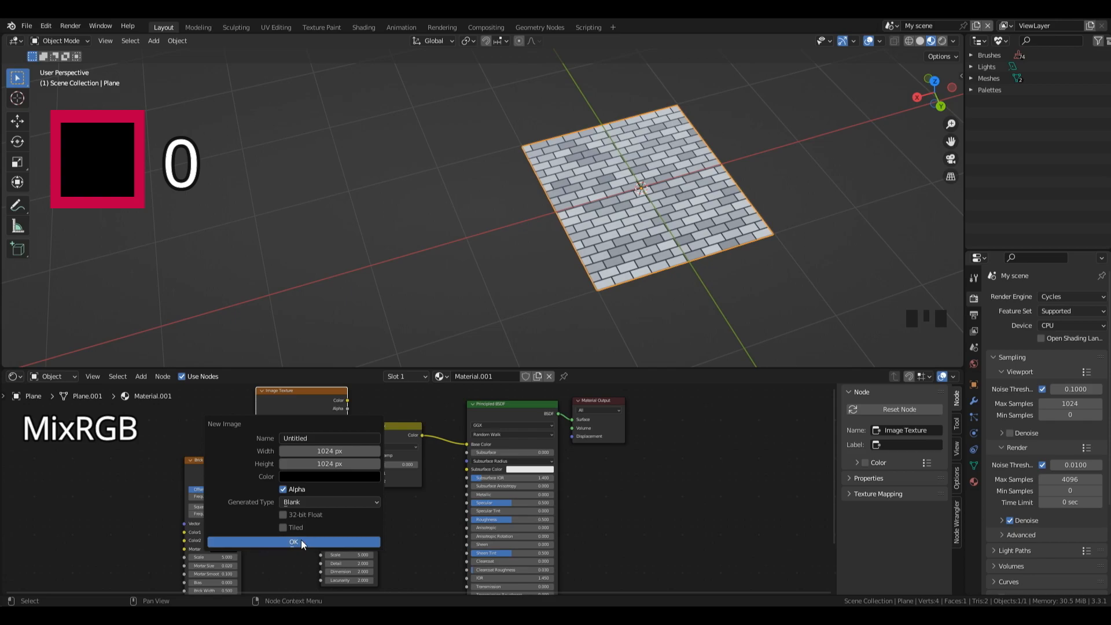
pyautogui.moveTo(346, 400); pyautogui.dragTo(369, 465)
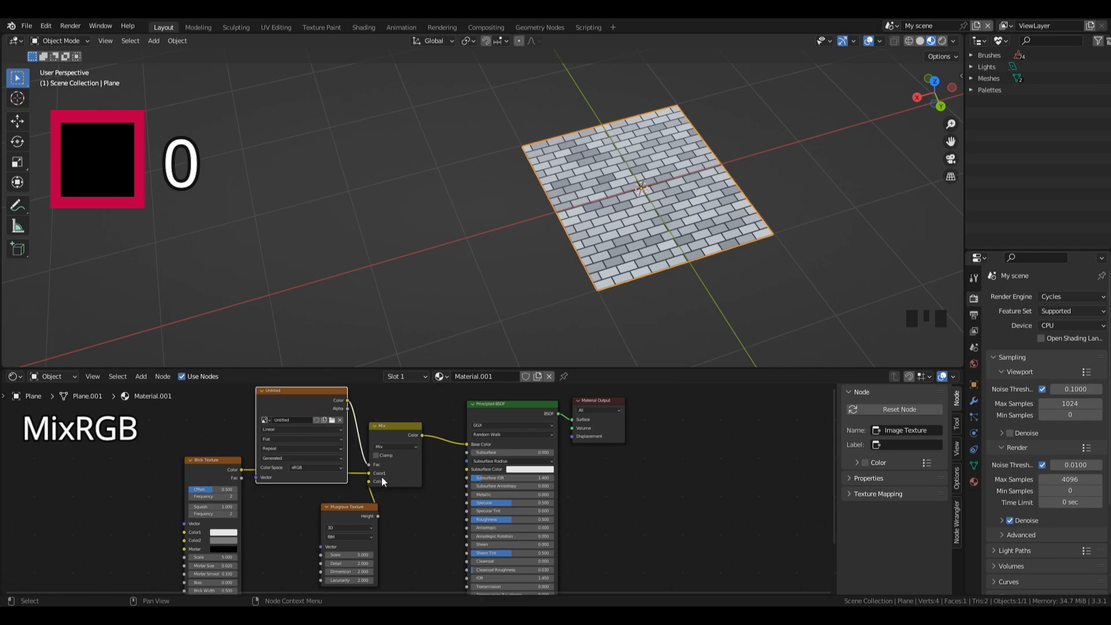
# Step: Disconnect the image from the Mix node's factor and vary the factor value, returning it to 0
pyautogui.moveTo(370, 464); pyautogui.dragTo(369, 473)
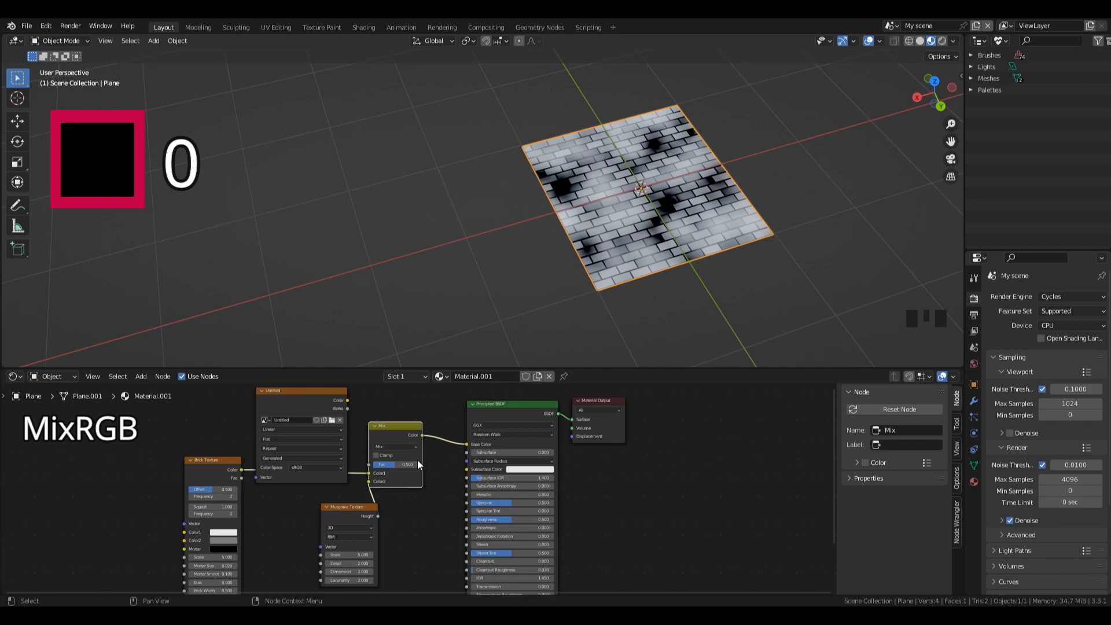
pyautogui.moveTo(399, 464); pyautogui.dragTo(376, 465)
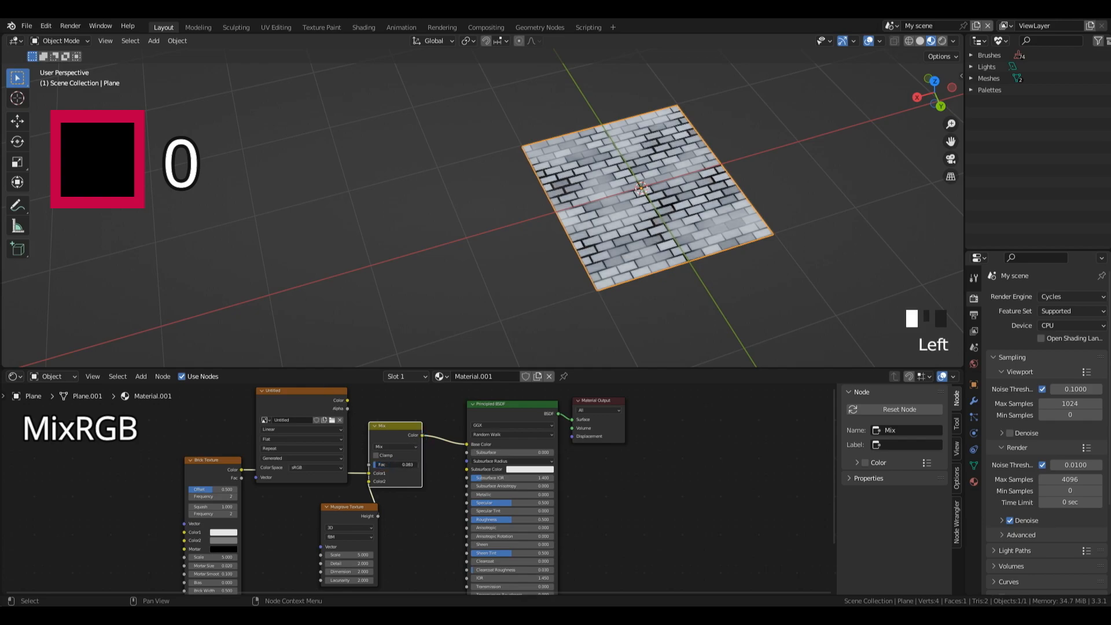
# Step: Replace the black image with a new white 1024 px image and connect its Color to the Mix node's factor
pyautogui.click(332, 406)
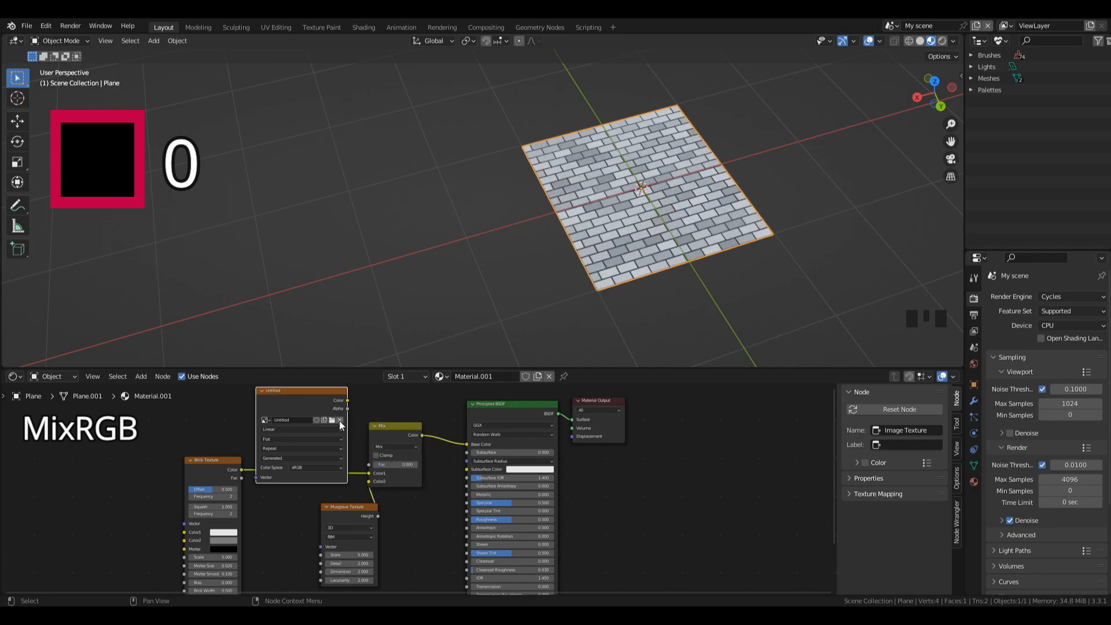
pyautogui.click(340, 421)
pyautogui.click(299, 423)
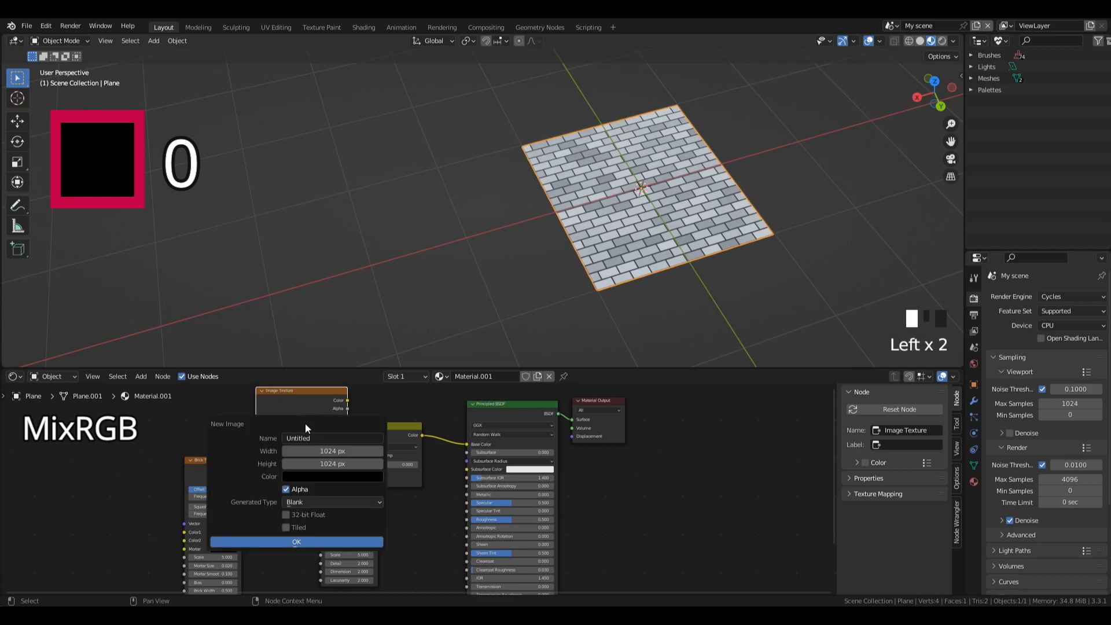
pyautogui.click(332, 477)
pyautogui.click(381, 323)
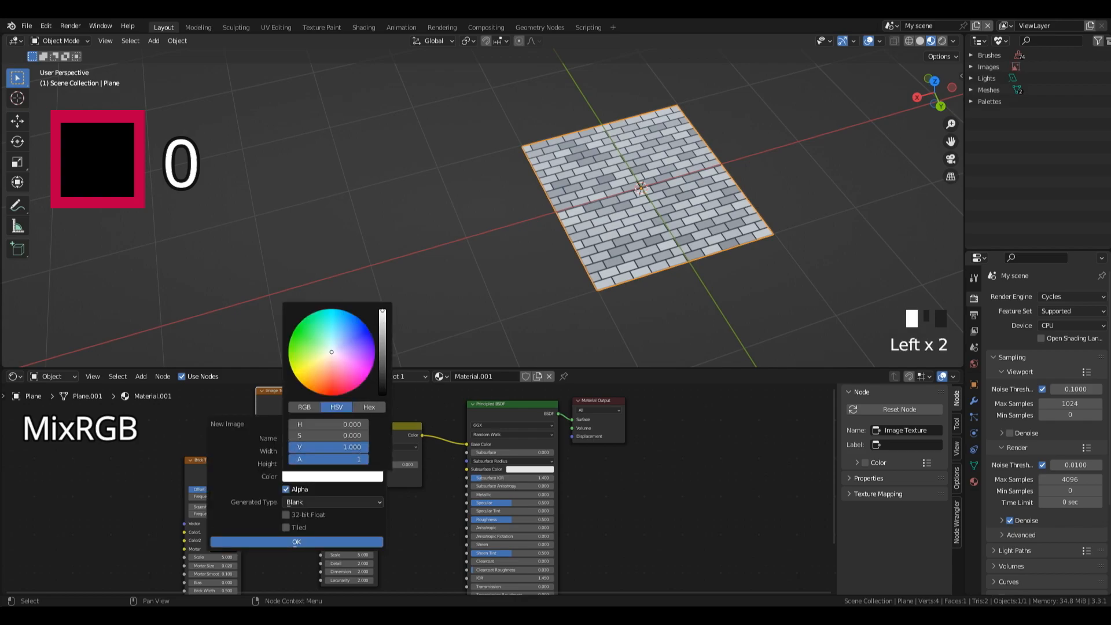
pyautogui.click(297, 542)
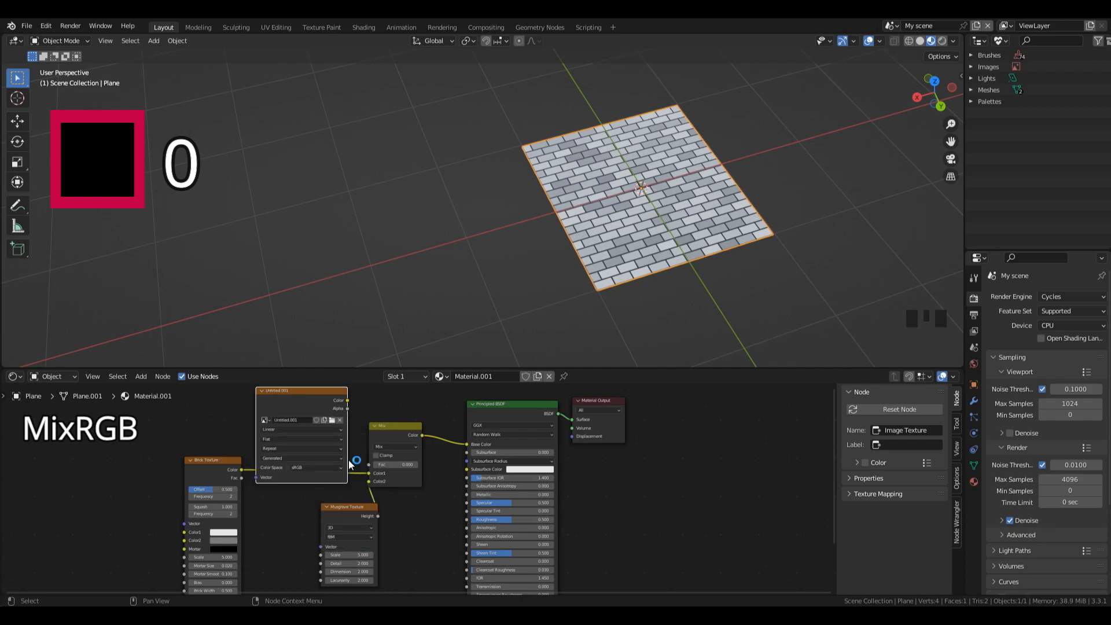
pyautogui.moveTo(347, 400); pyautogui.dragTo(379, 467)
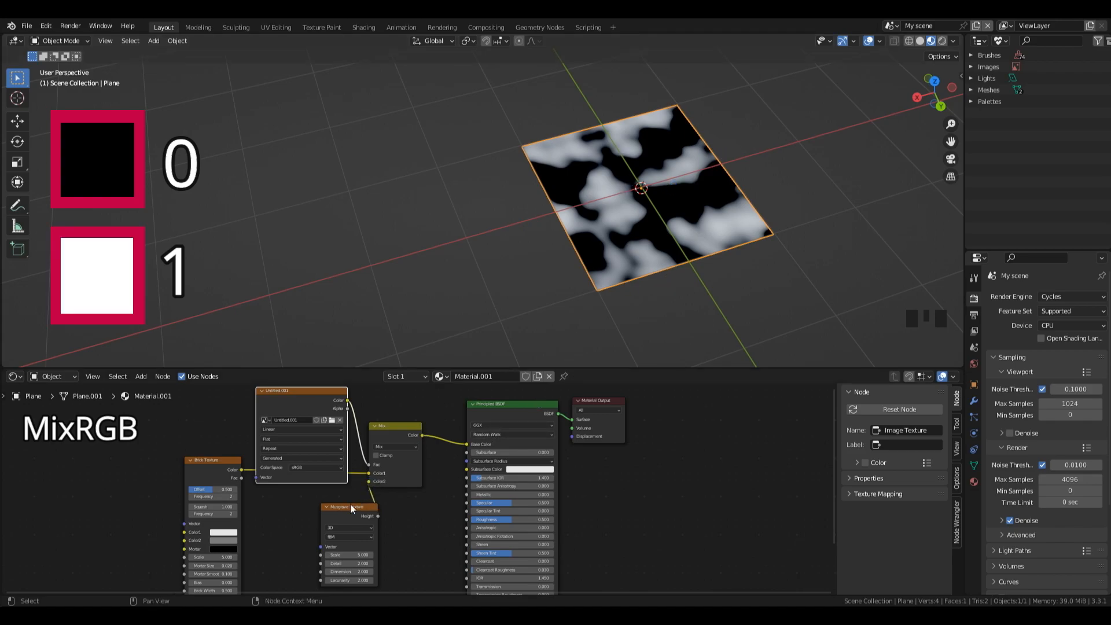
# Step: Shift the Musgrave Texture node closer to the Brick Texture and delete the Image Texture node
pyautogui.moveTo(341, 513); pyautogui.dragTo(301, 508)
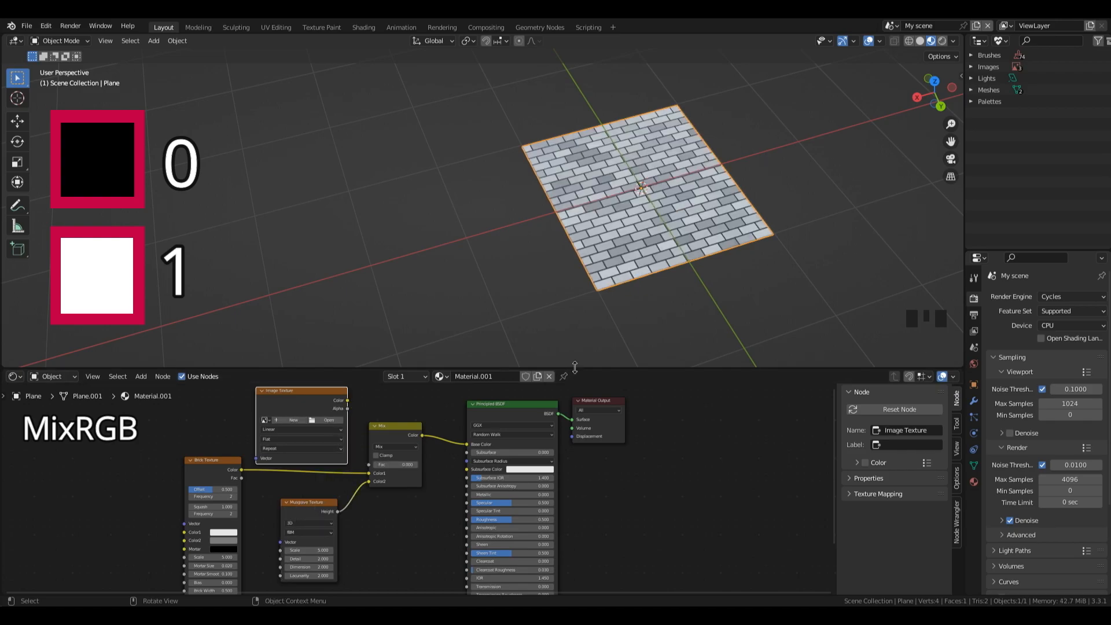
pyautogui.moveTo(575, 367); pyautogui.dragTo(575, 318)
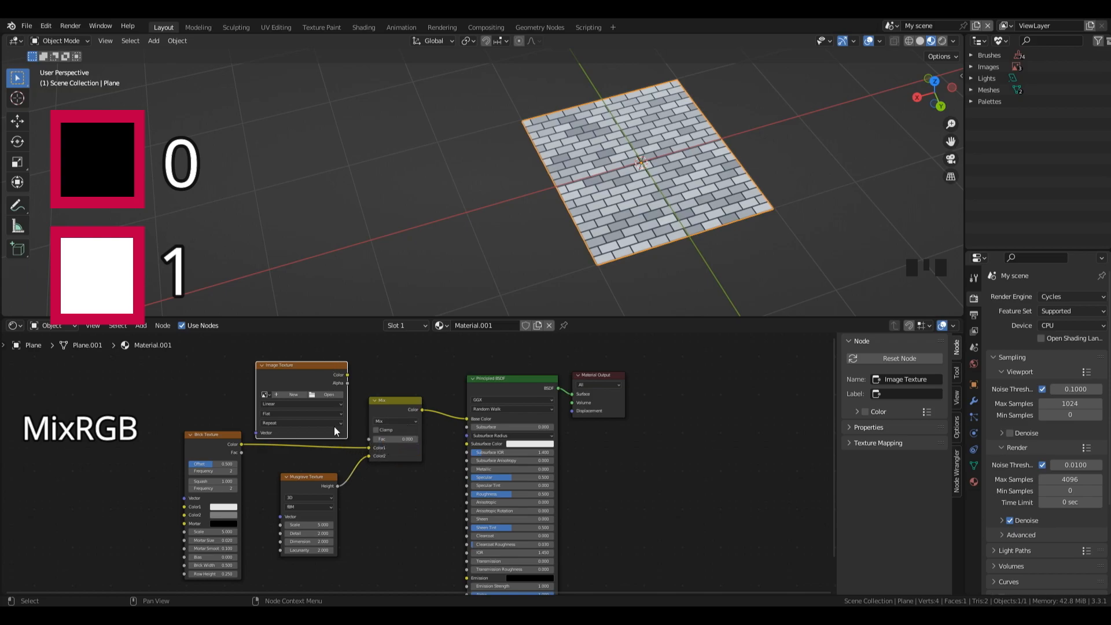
pyautogui.click(308, 373)
pyautogui.press('x')
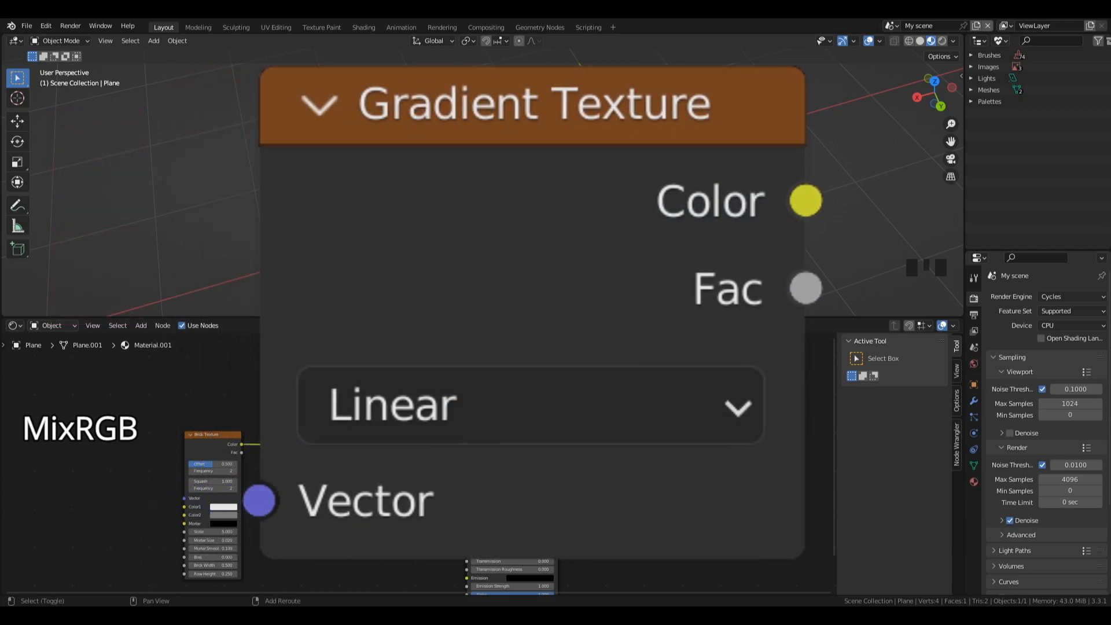
# Step: Add a Gradient Texture node in the free space above the Musgrave Texture node
pyautogui.hotkey('shift', 'a')
pyautogui.moveTo(290, 363)
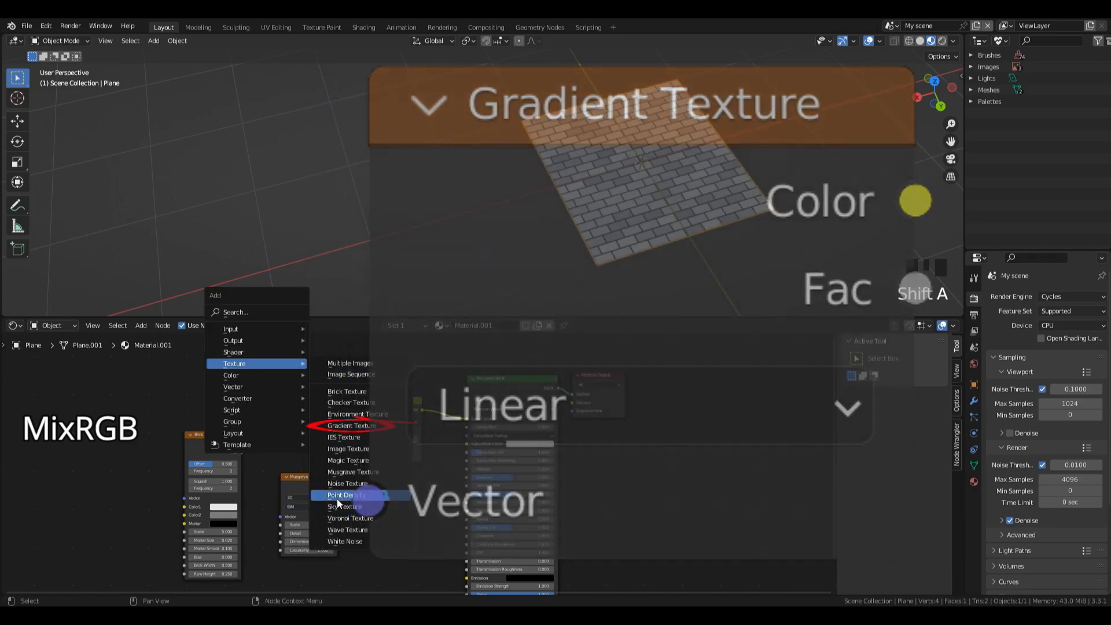
pyautogui.click(342, 426)
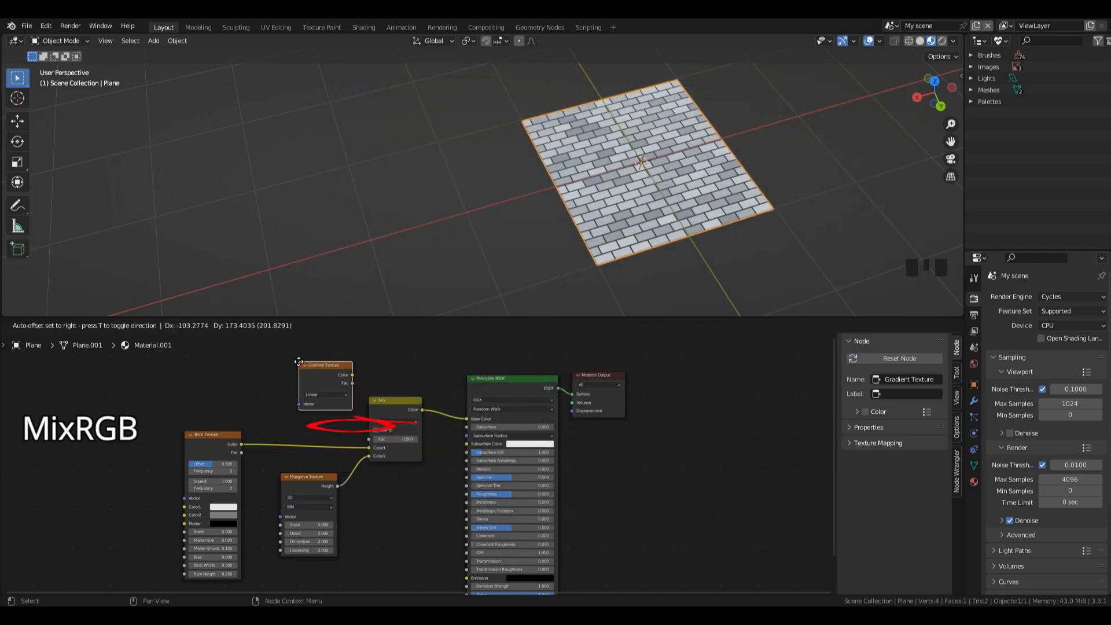
pyautogui.click(335, 361)
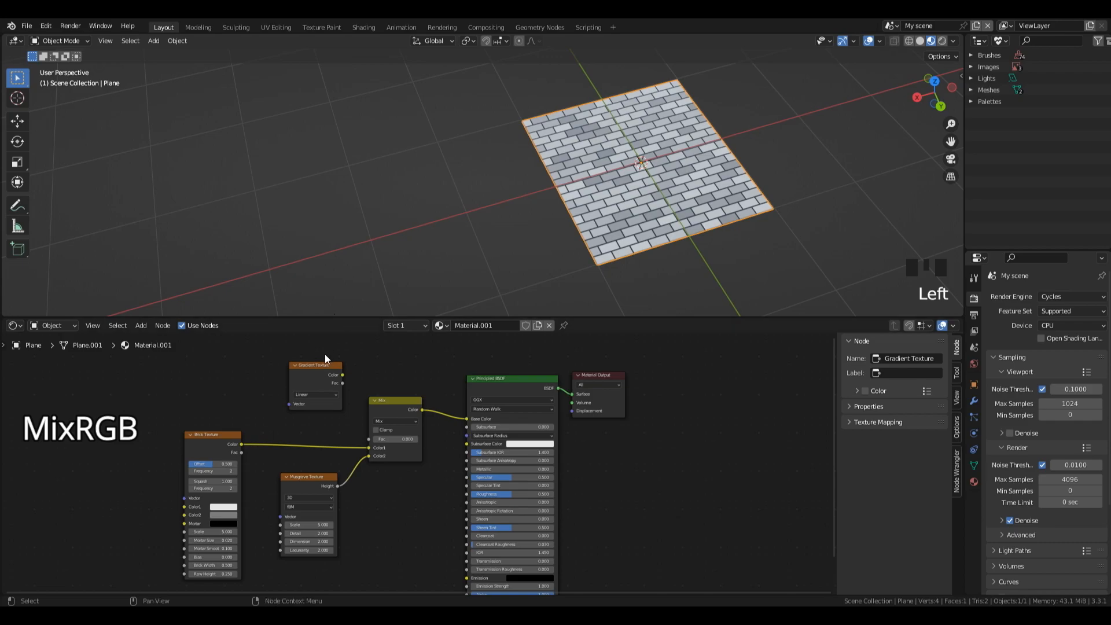
pyautogui.click(321, 371)
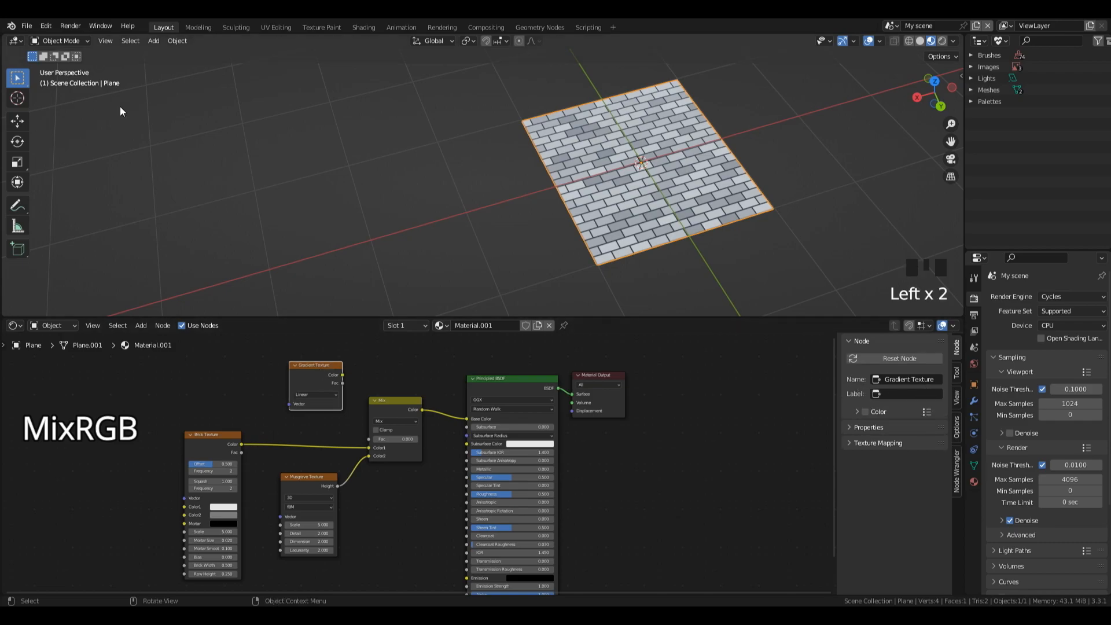
# Step: Search the add-on preferences for "node" to check that Node Wrangler is enabled, and save the preferences
pyautogui.click(45, 26)
pyautogui.click(70, 191)
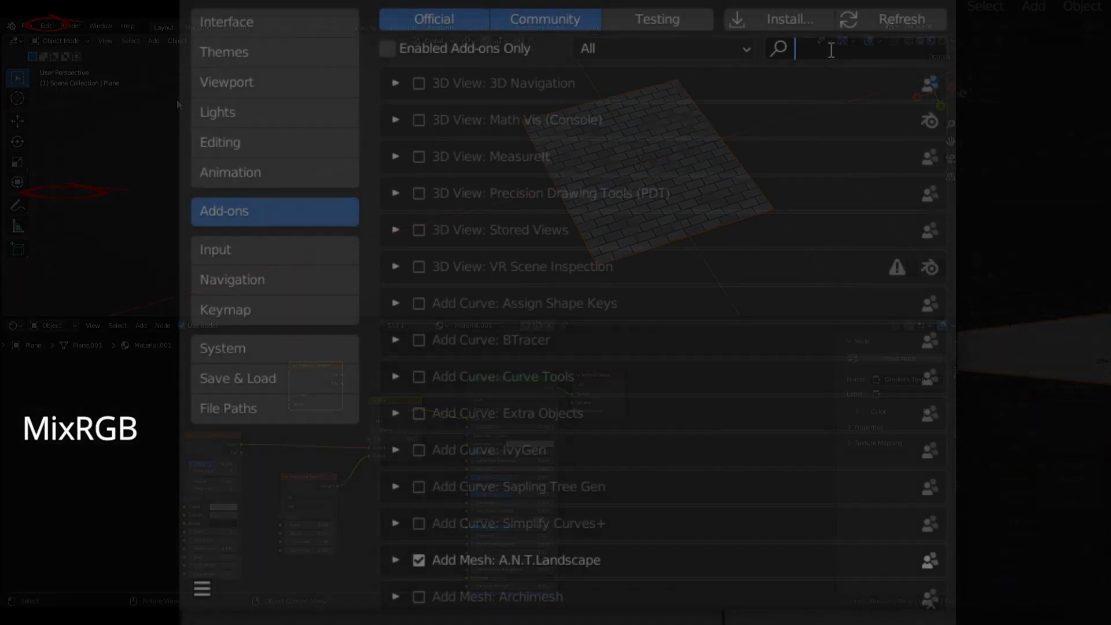
pyautogui.click(831, 50)
pyautogui.write('n')
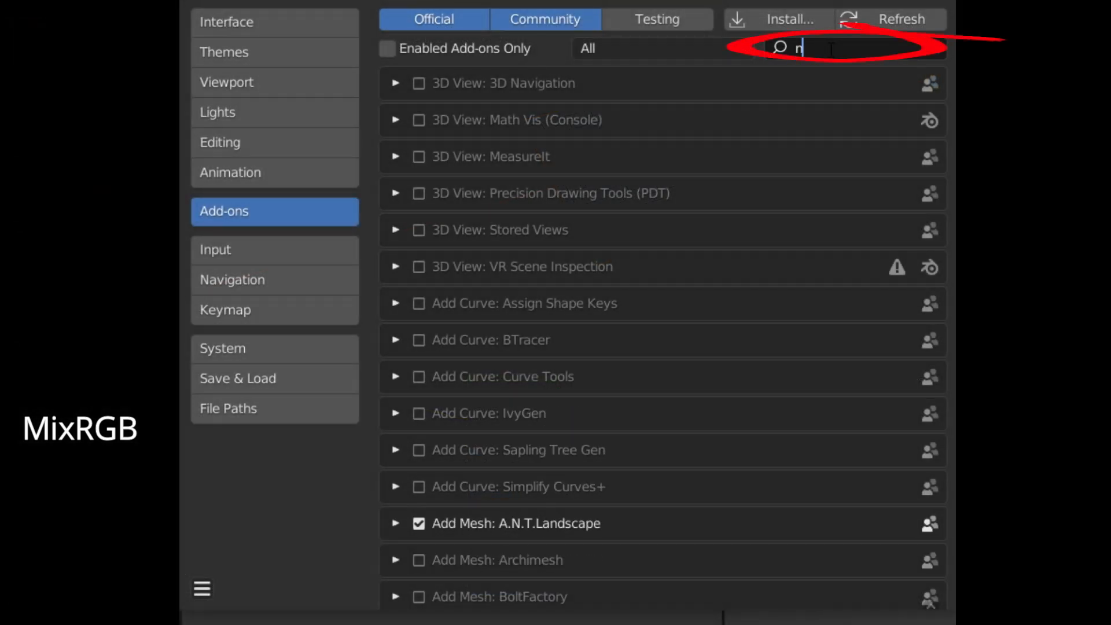
pyautogui.write('ode')
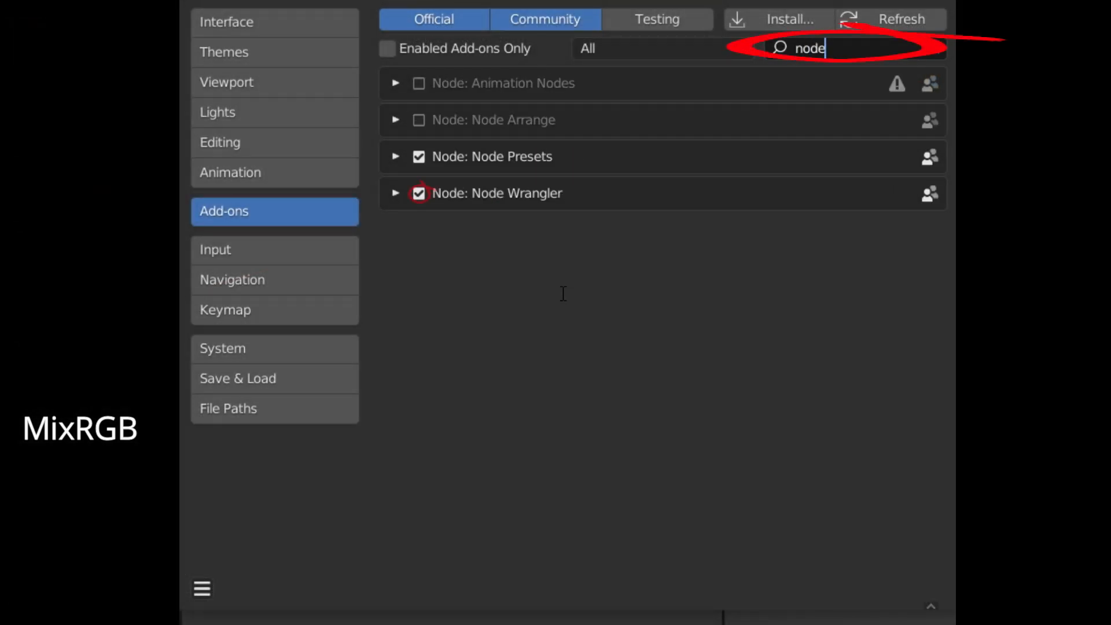
pyautogui.click(530, 262)
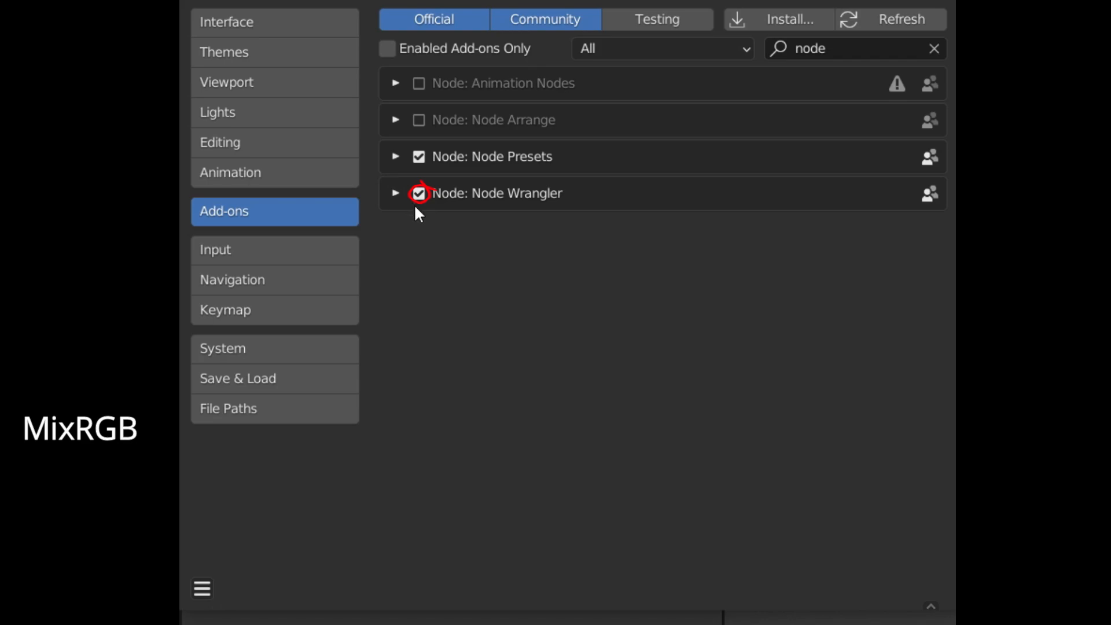
pyautogui.click(203, 588)
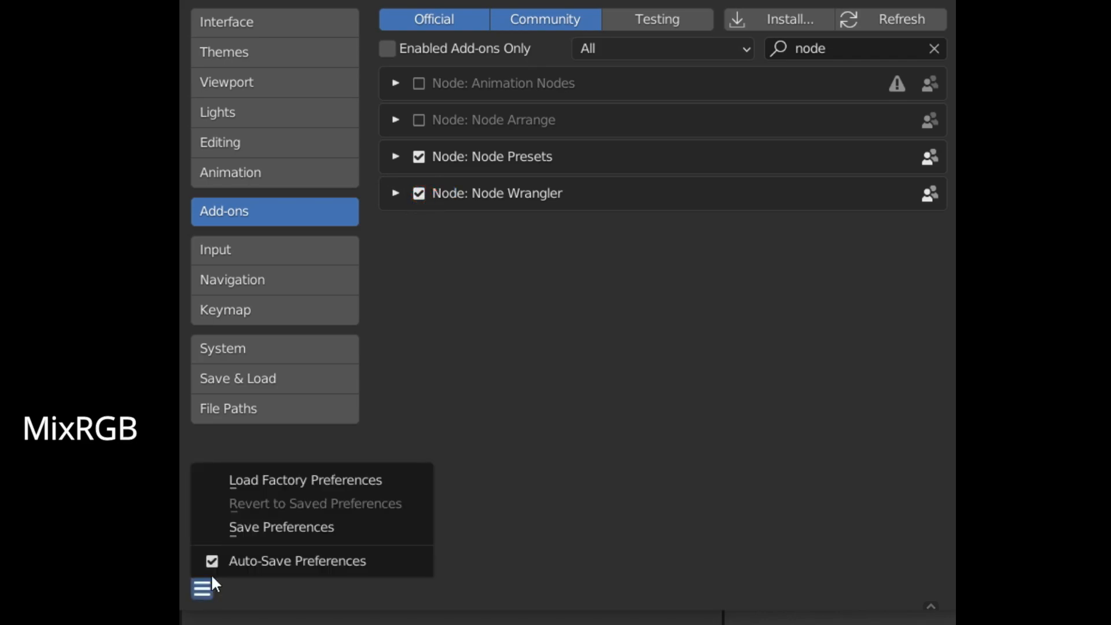
pyautogui.click(272, 527)
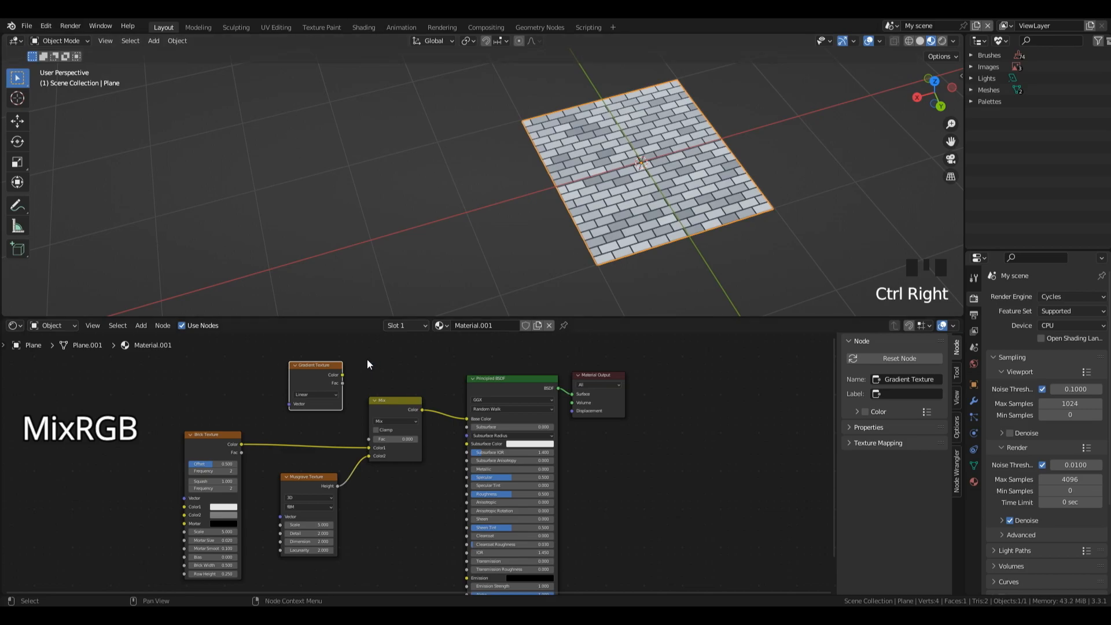
# Step: Preview the Gradient Texture on the plane and attach Texture Coordinate and Mapping nodes to it, placed beyond the Brick Texture
pyautogui.keyDown('ctrl'); pyautogui.keyDown('shift'); pyautogui.click(317, 368); pyautogui.keyUp('shift'); pyautogui.keyUp('ctrl')
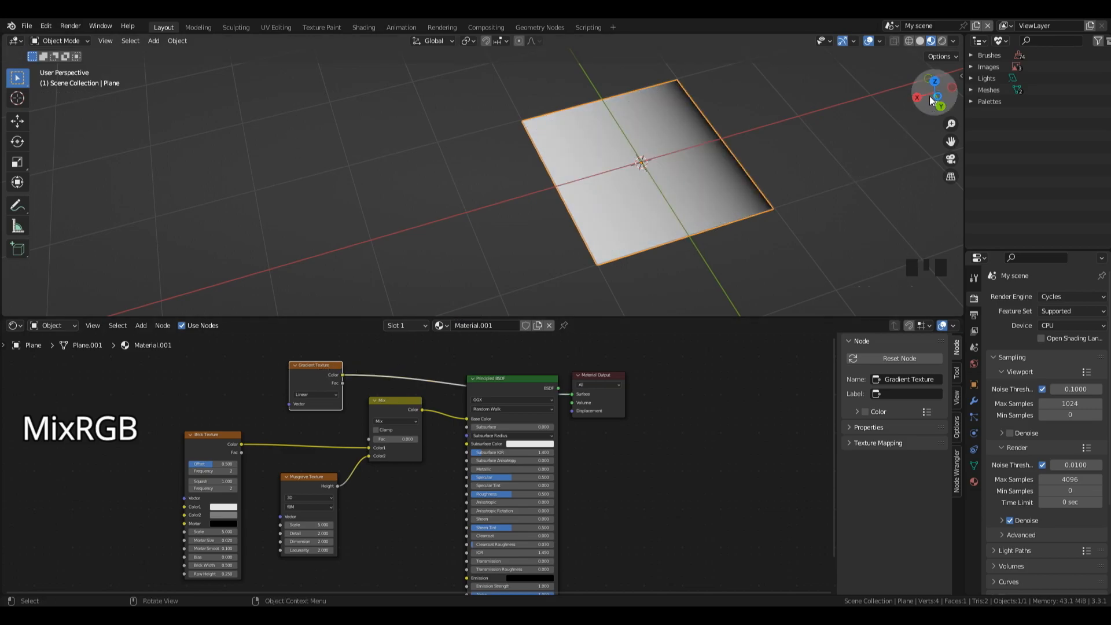
pyautogui.moveTo(930, 99); pyautogui.dragTo(909, 114)
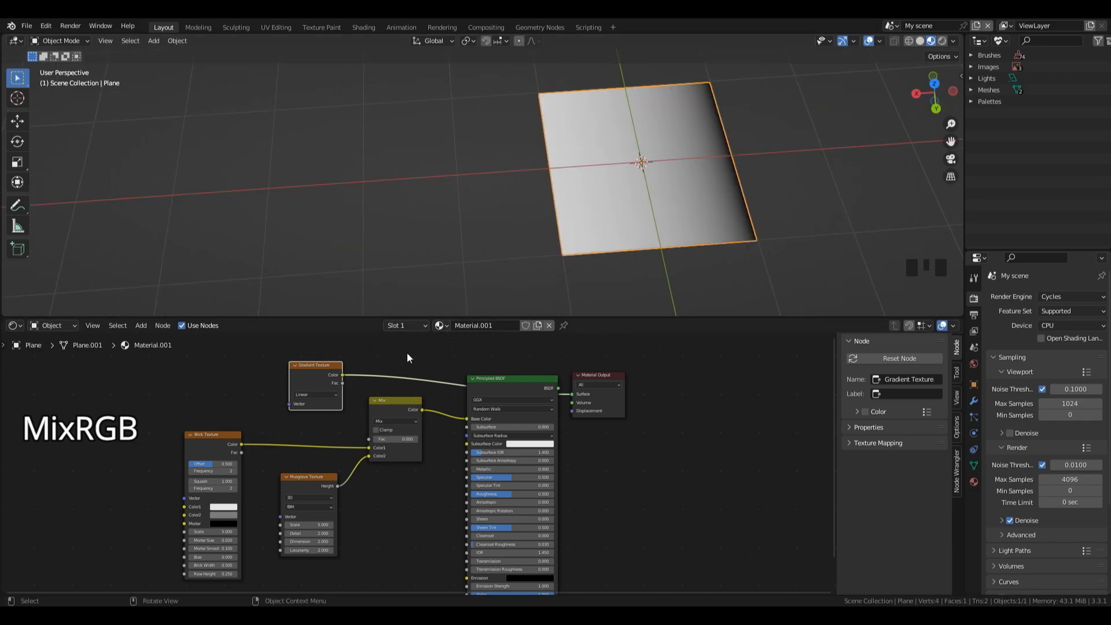
pyautogui.click(304, 373)
pyautogui.press('ctrl')
pyautogui.hotkey('ctrl', 't')
pyautogui.moveTo(235, 385); pyautogui.dragTo(118, 411)
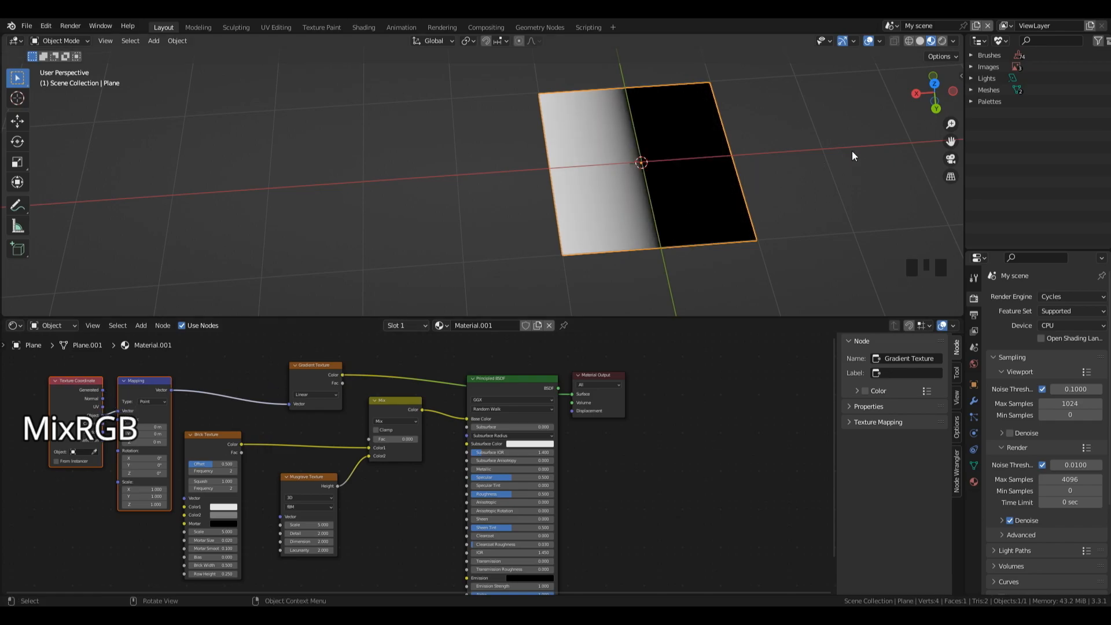
# Step: Connect the Gradient Texture's Color to the Mix node's factor and route the Principled BSDF back to the Material Output
pyautogui.moveTo(344, 375); pyautogui.dragTo(344, 373)
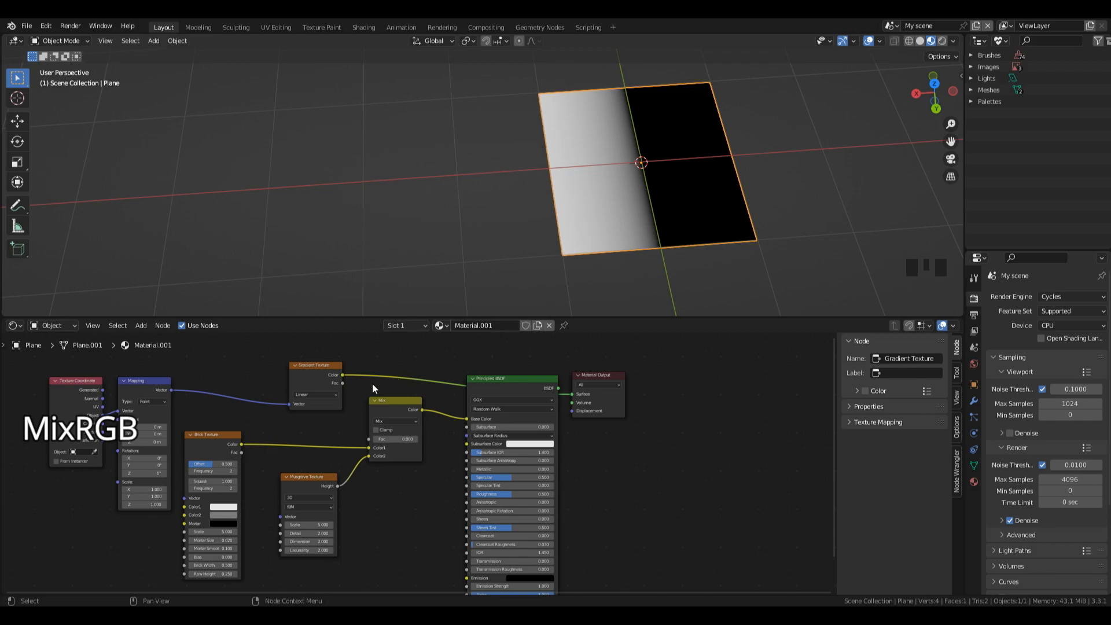
pyautogui.moveTo(344, 375); pyautogui.dragTo(362, 446)
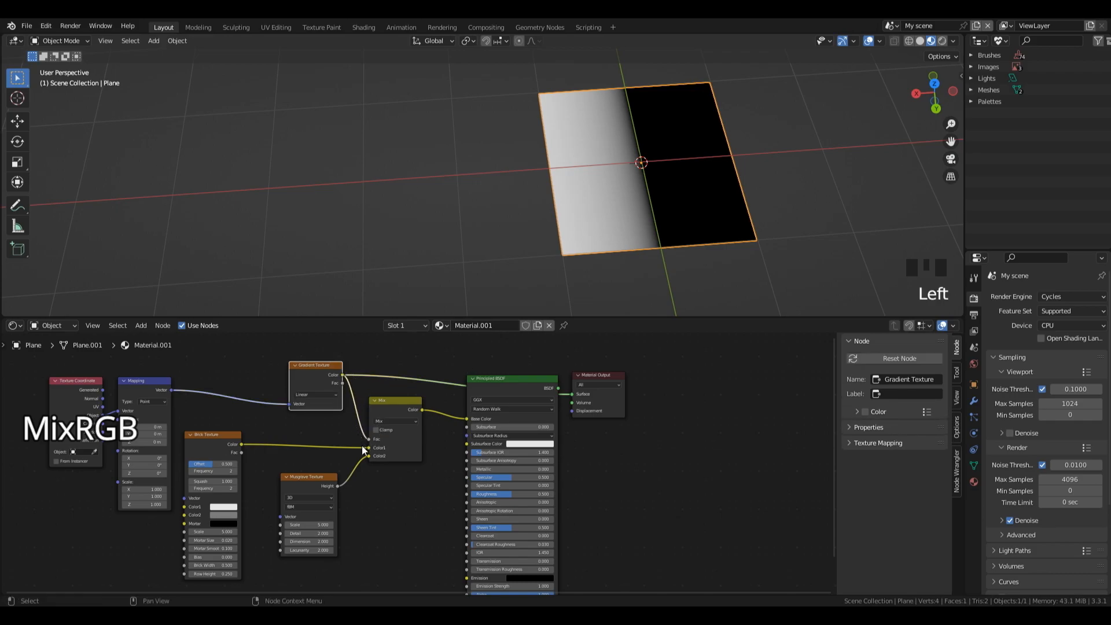
pyautogui.keyDown('ctrl'); pyautogui.keyDown('shift'); pyautogui.click(505, 383); pyautogui.keyUp('shift'); pyautogui.keyUp('ctrl')
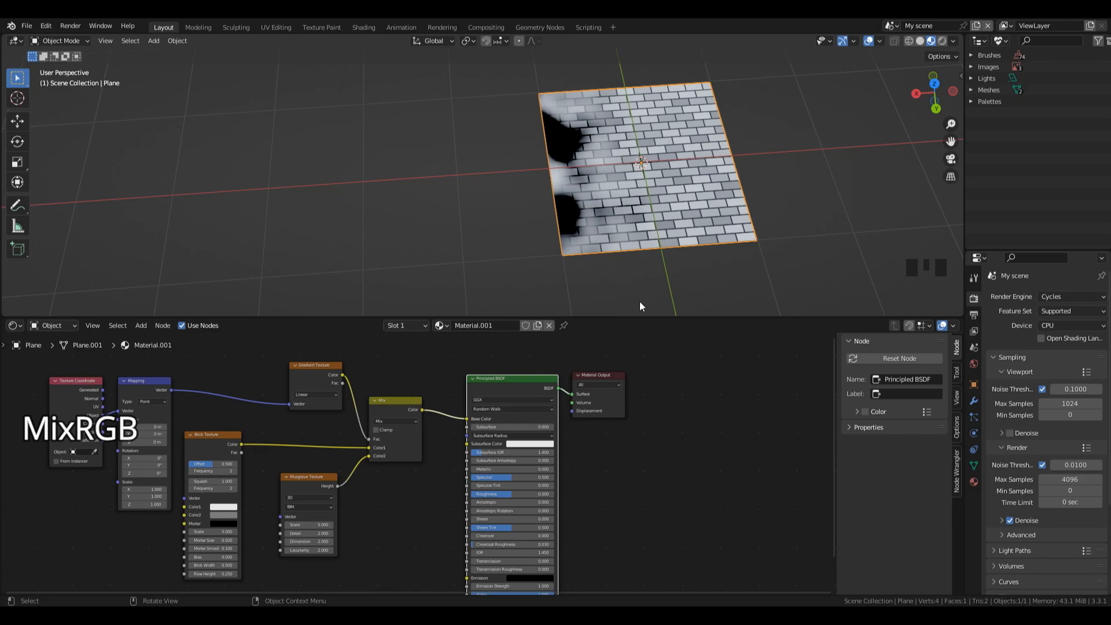
# Step: Insert a ColorRamp node between the Gradient Texture's Color and the Mix node's factor, and preview the ramp on the plane
pyautogui.moveTo(372, 407); pyautogui.dragTo(389, 408)
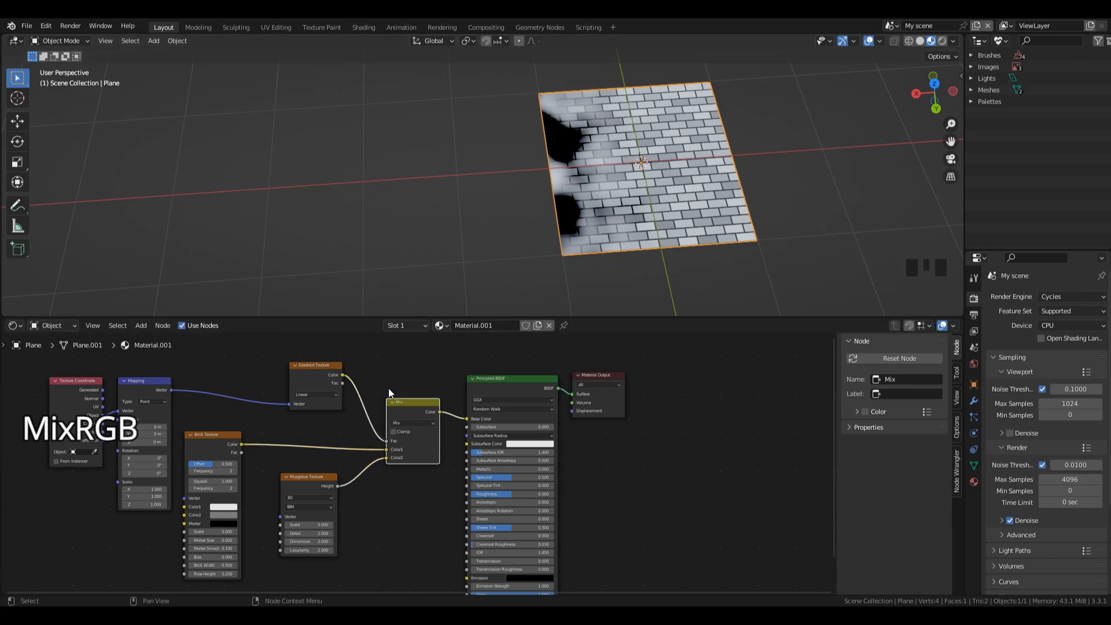
pyautogui.hotkey('shift', 'a')
pyautogui.moveTo(389, 392)
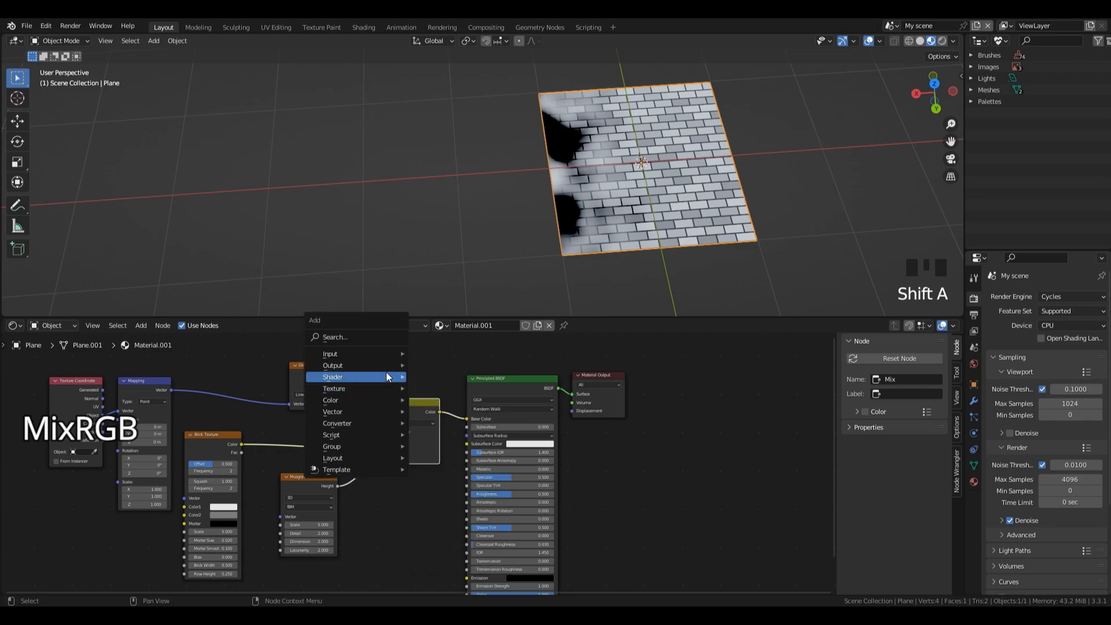
pyautogui.moveTo(381, 424)
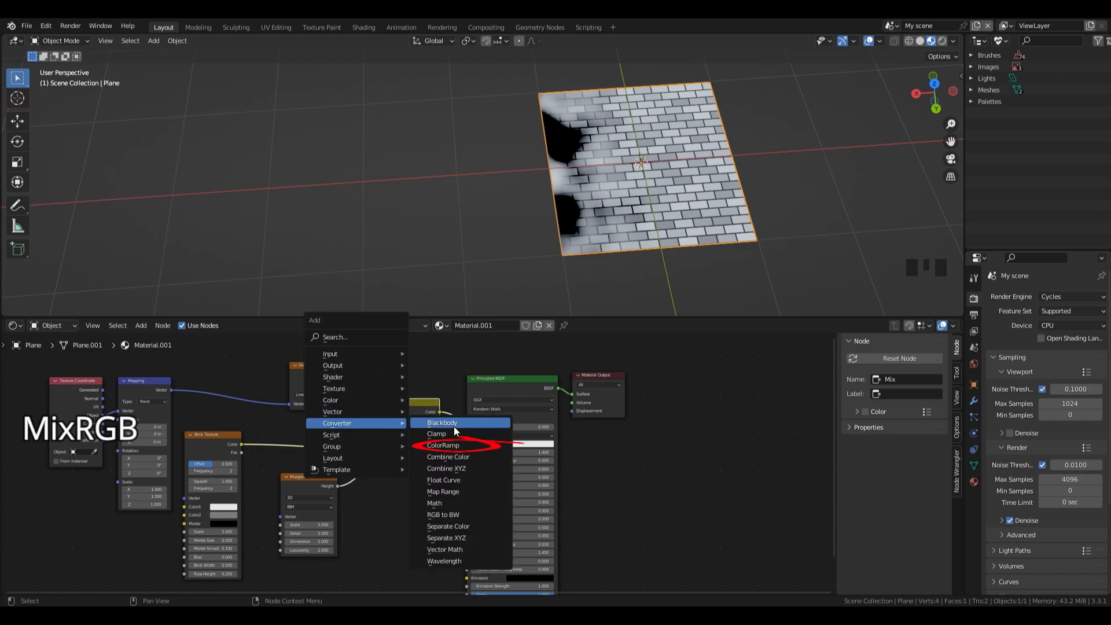
pyautogui.click(444, 446)
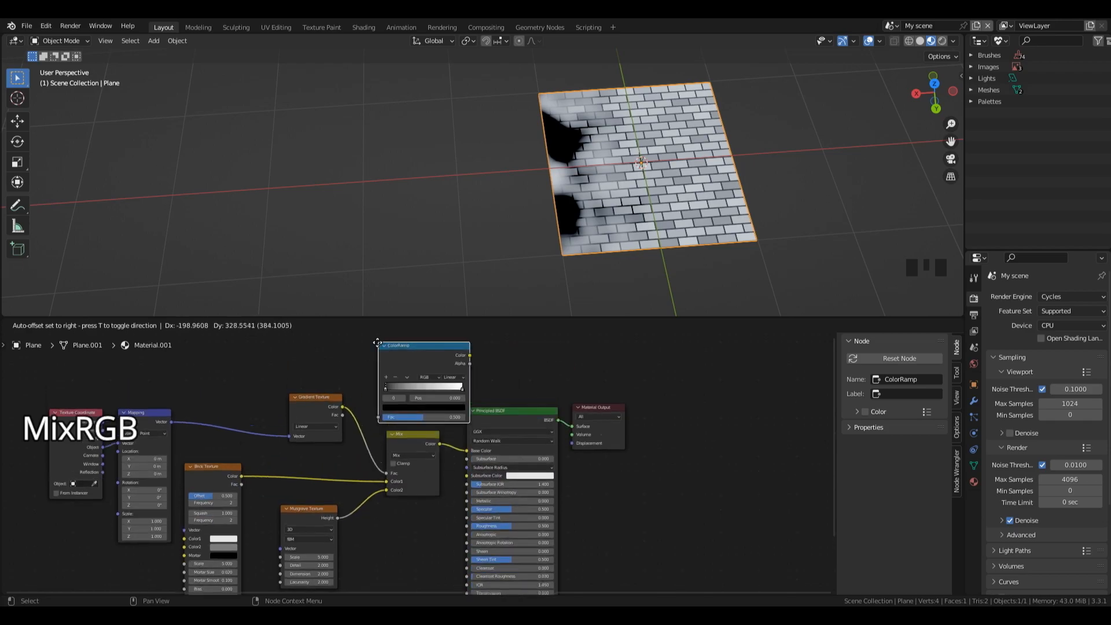
pyautogui.click(352, 403)
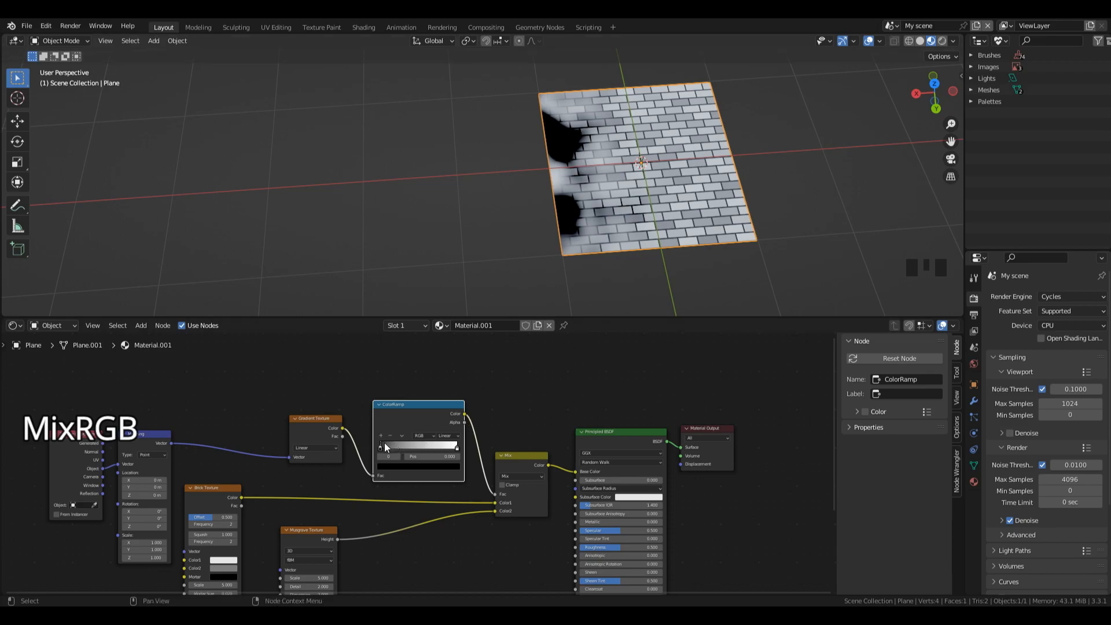
pyautogui.keyDown('ctrl'); pyautogui.keyDown('shift'); pyautogui.click(404, 405); pyautogui.keyUp('shift'); pyautogui.keyUp('ctrl')
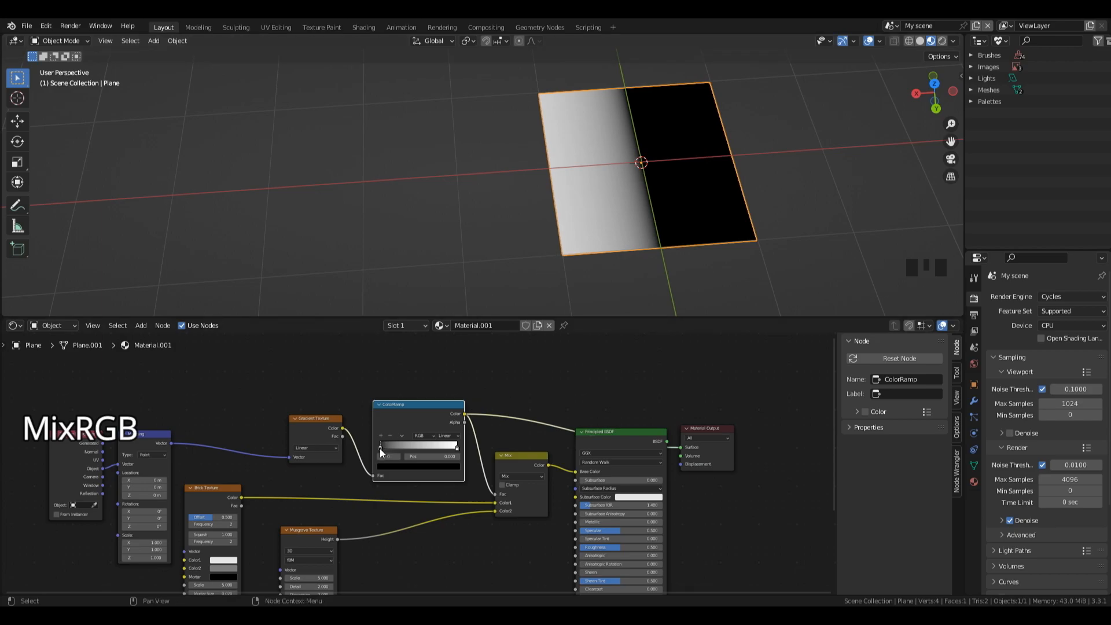
# Step: Test moving the ColorRamp's black stop near the white end and back, and move the white stop close to the black stop
pyautogui.moveTo(380, 448); pyautogui.dragTo(461, 449)
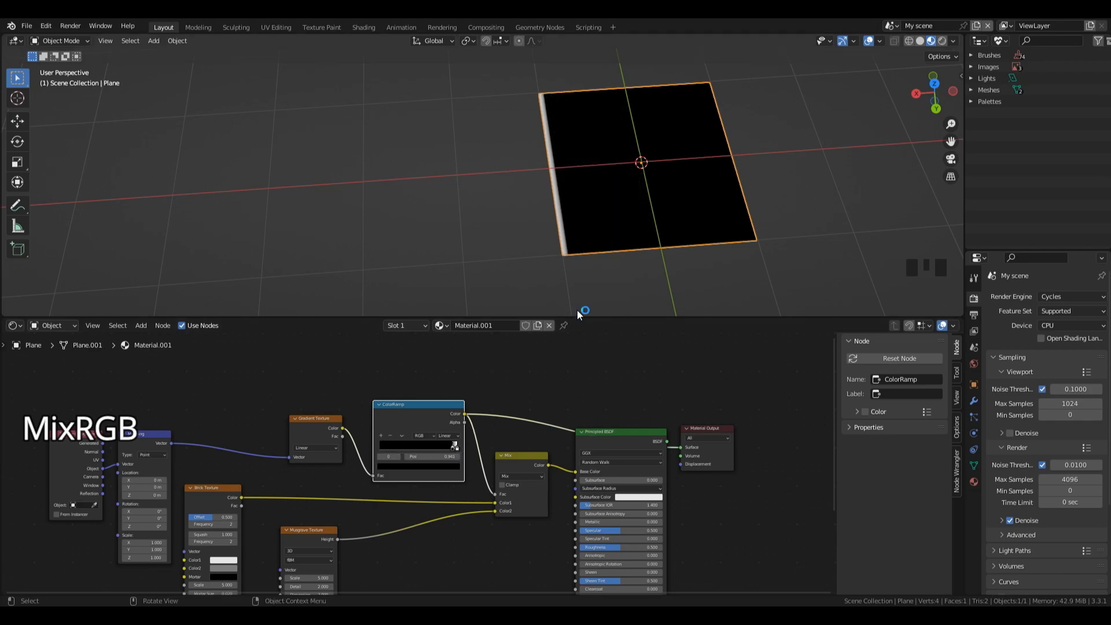
pyautogui.moveTo(439, 449); pyautogui.dragTo(376, 450)
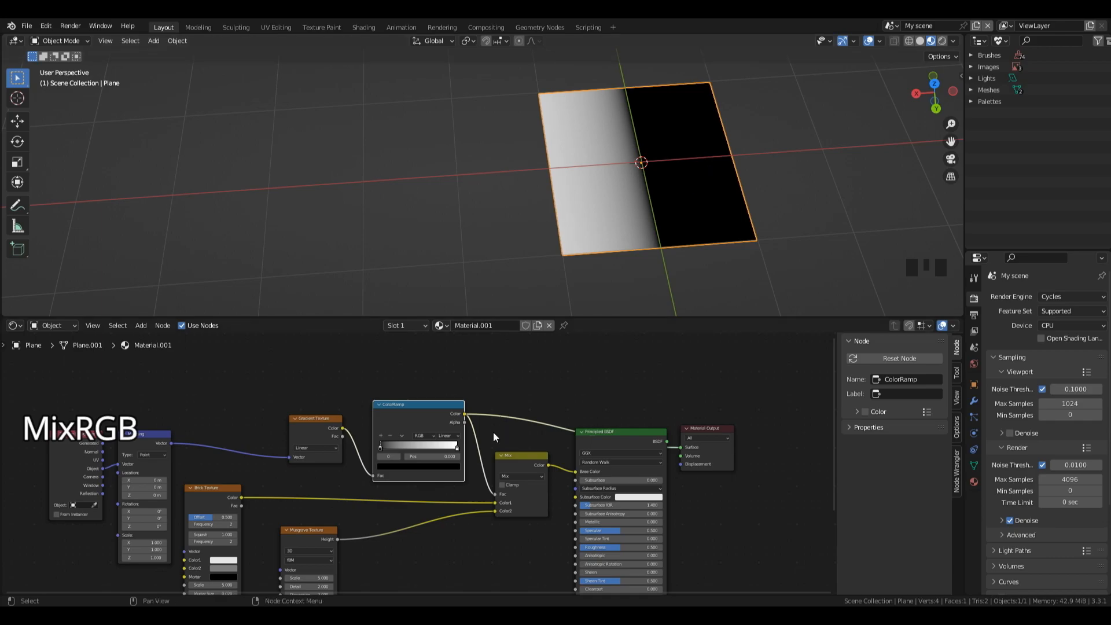
pyautogui.click(456, 449)
pyautogui.moveTo(450, 447); pyautogui.dragTo(381, 452)
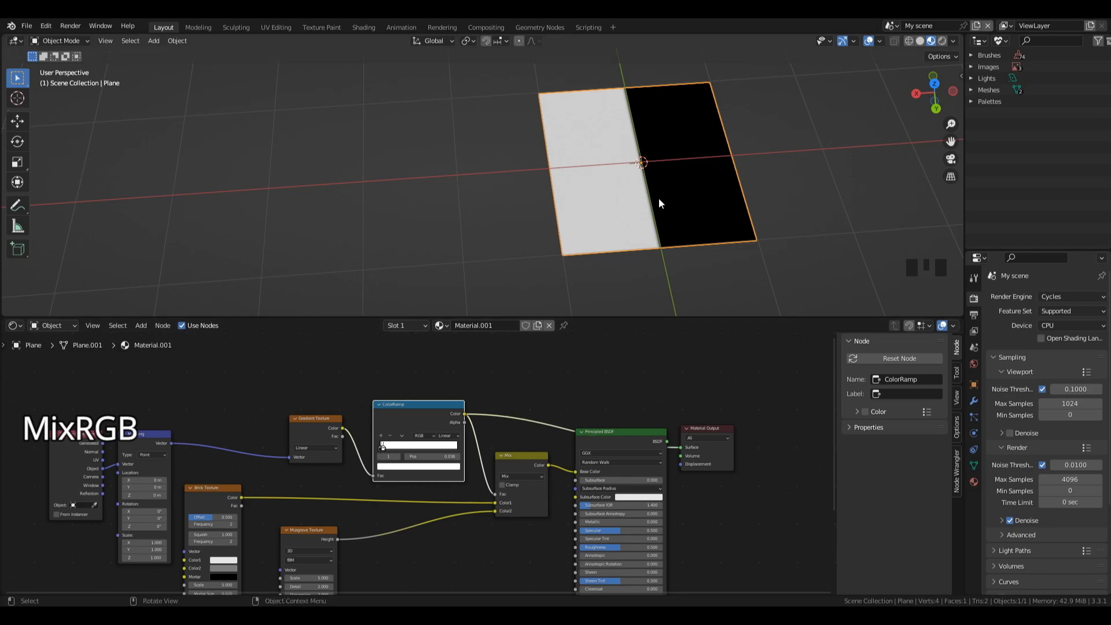
pyautogui.moveTo(385, 451); pyautogui.dragTo(387, 451)
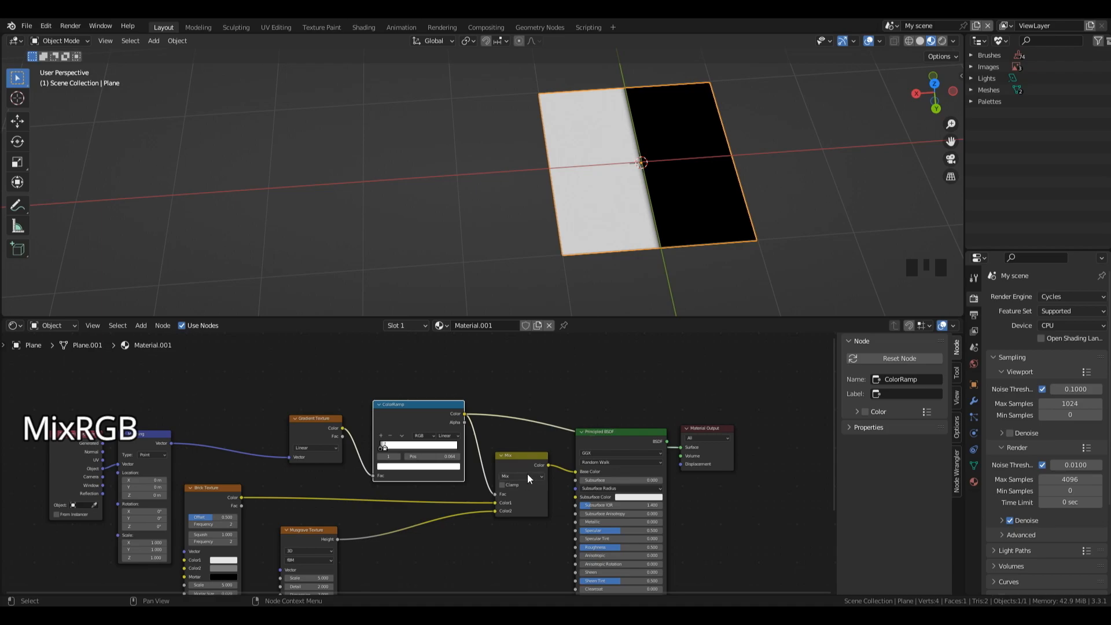
# Step: Compare the blended material with its mask by alternating the plane's preview between the Principled BSDF and the ColorRamp
pyautogui.keyDown('ctrl'); pyautogui.keyDown('shift'); pyautogui.click(599, 437); pyautogui.keyUp('shift'); pyautogui.keyUp('ctrl')
pyautogui.scroll(-1, 671, 190)
pyautogui.scroll(5, 669, 192)
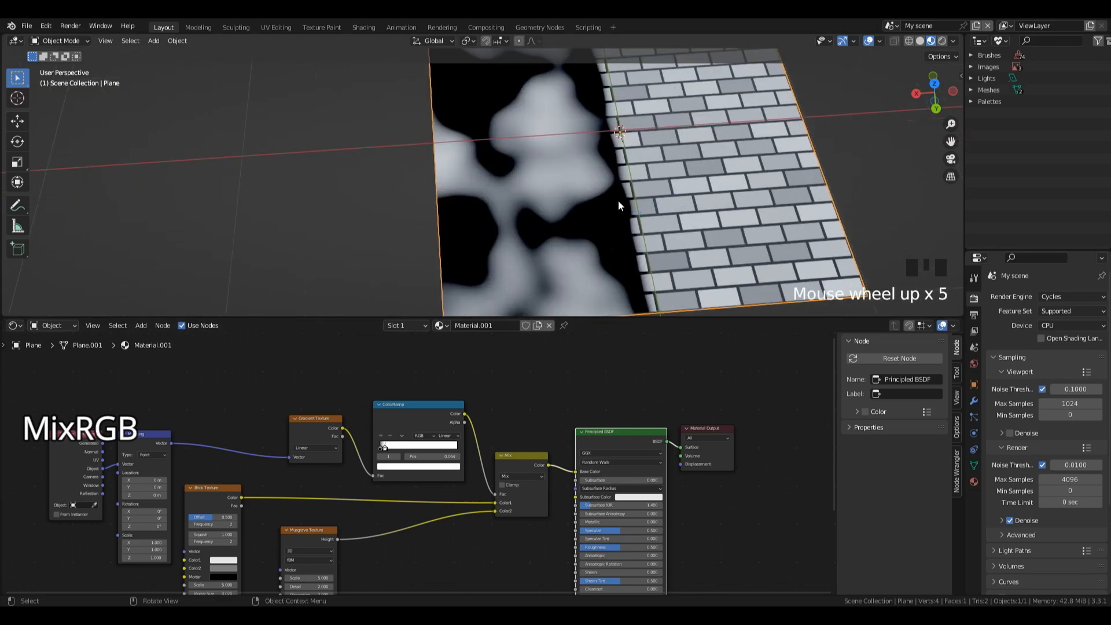
pyautogui.scroll(-2, 623, 183)
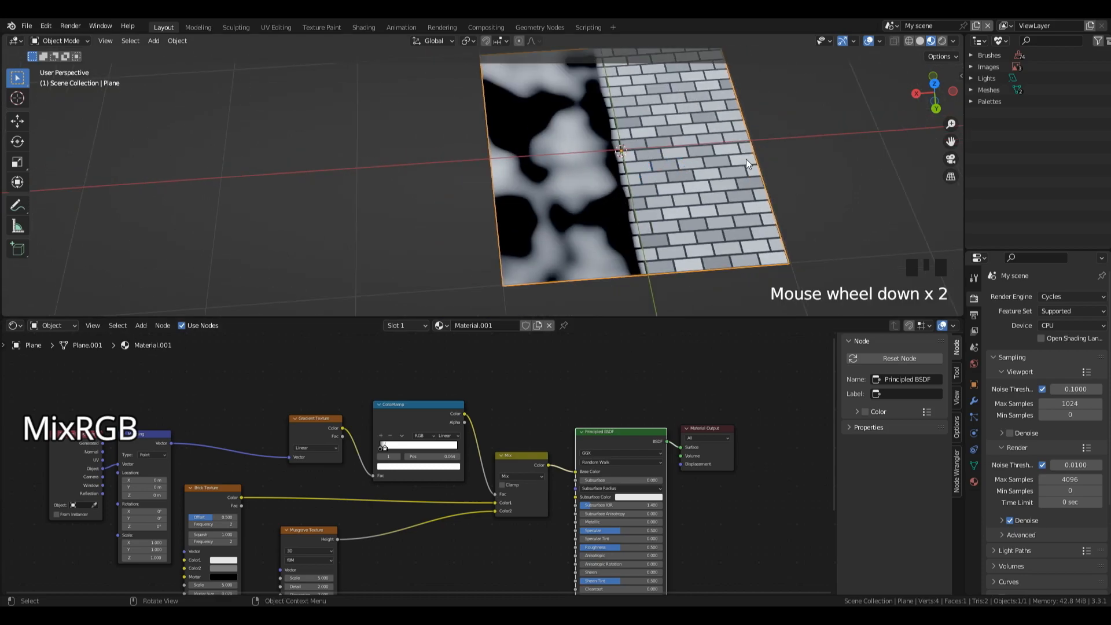
pyautogui.keyDown('ctrl'); pyautogui.keyDown('shift'); pyautogui.click(420, 407); pyautogui.keyUp('shift'); pyautogui.keyUp('ctrl')
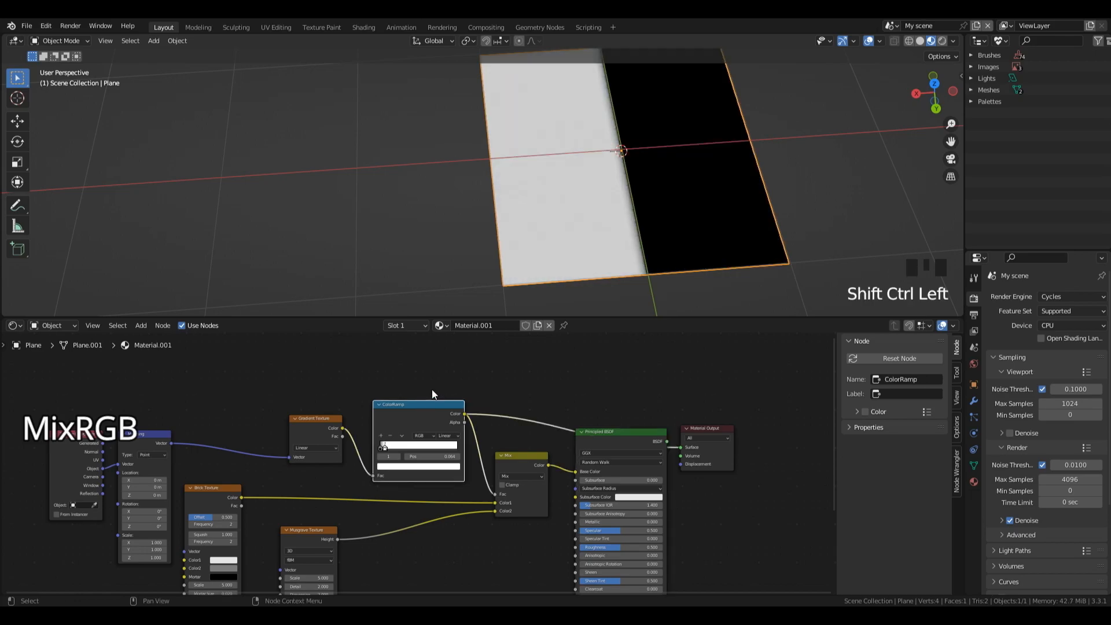
pyautogui.keyDown('ctrl'); pyautogui.keyDown('shift'); pyautogui.click(602, 432); pyautogui.keyUp('shift'); pyautogui.keyUp('ctrl')
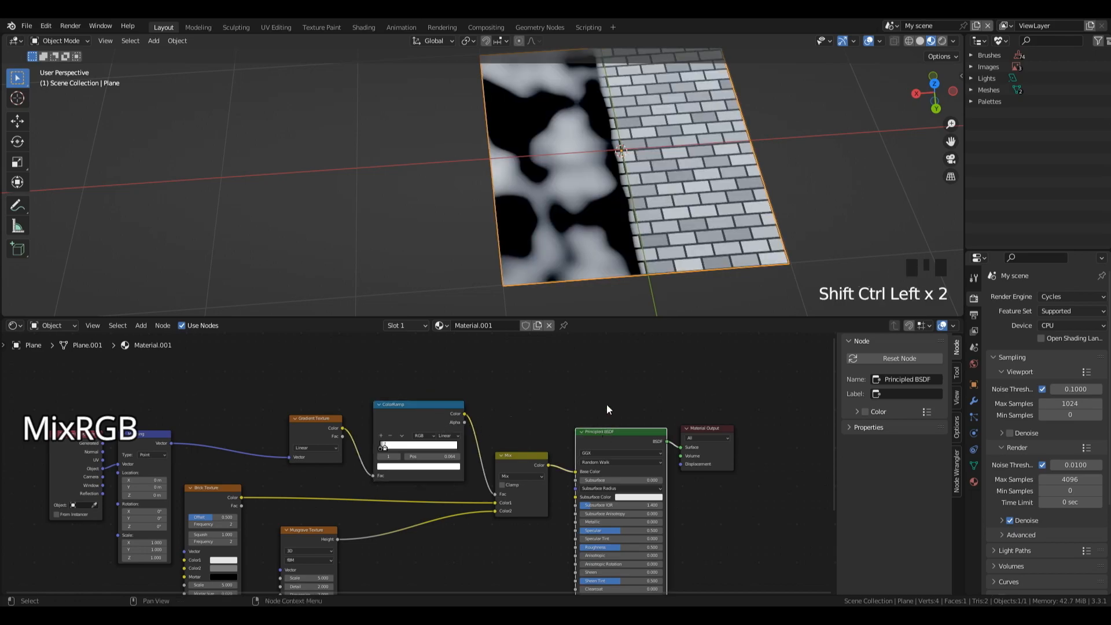
pyautogui.moveTo(931, 97)
pyautogui.mouseDown()
pyautogui.moveTo(904, 59)
pyautogui.moveTo(907, 107)
pyautogui.moveTo(931, 95)
pyautogui.mouseUp()
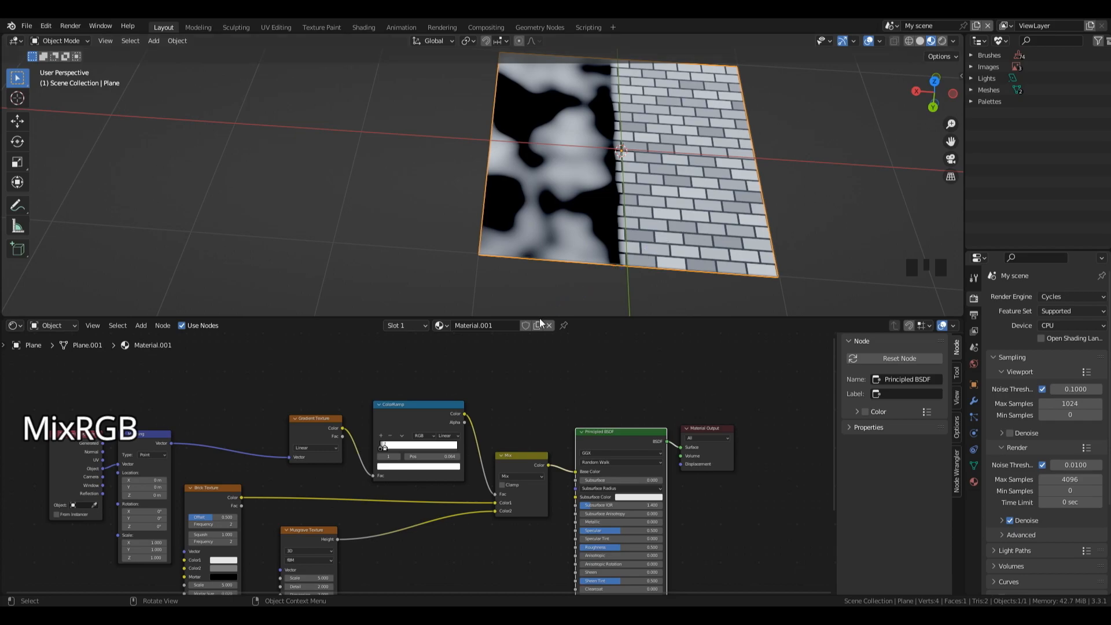
# Step: Preview the ColorRamp on the plane, inspect the transition edge, and set the ramp's interpolation to Constant
pyautogui.keyDown('ctrl'); pyautogui.keyDown('shift'); pyautogui.click(433, 411); pyautogui.keyUp('shift'); pyautogui.keyUp('ctrl')
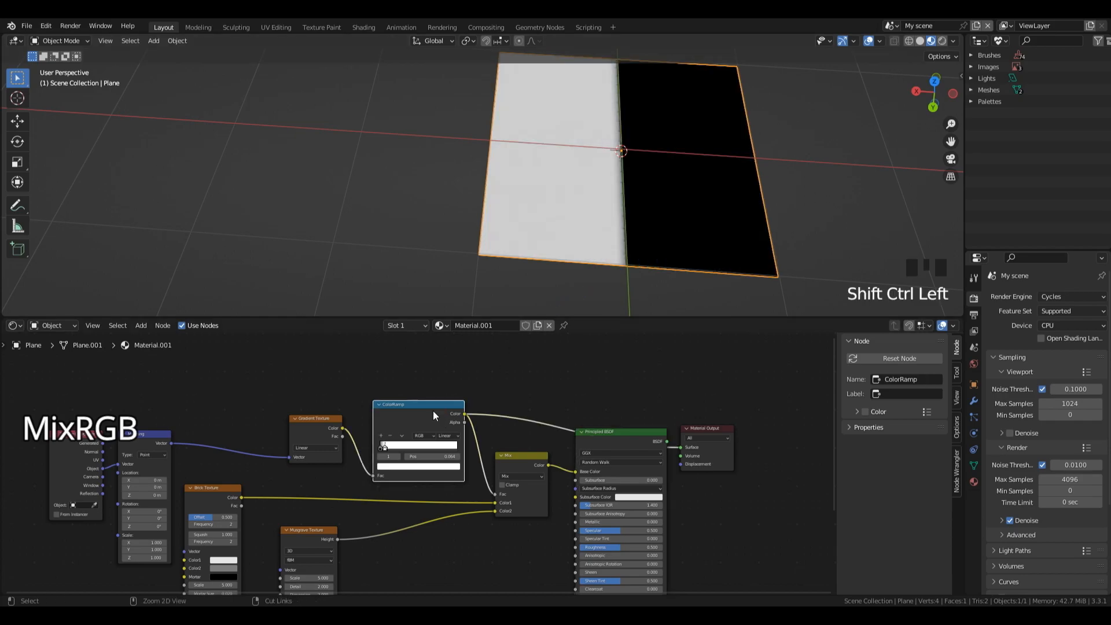
pyautogui.scroll(4, 656, 233)
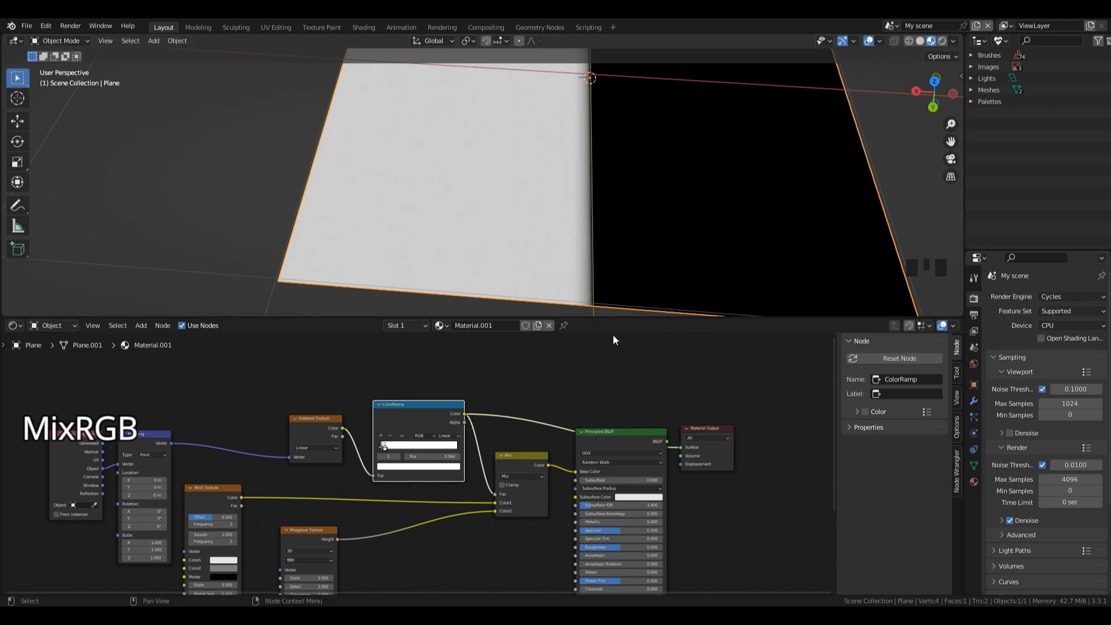
pyautogui.scroll(-3, 685, 250)
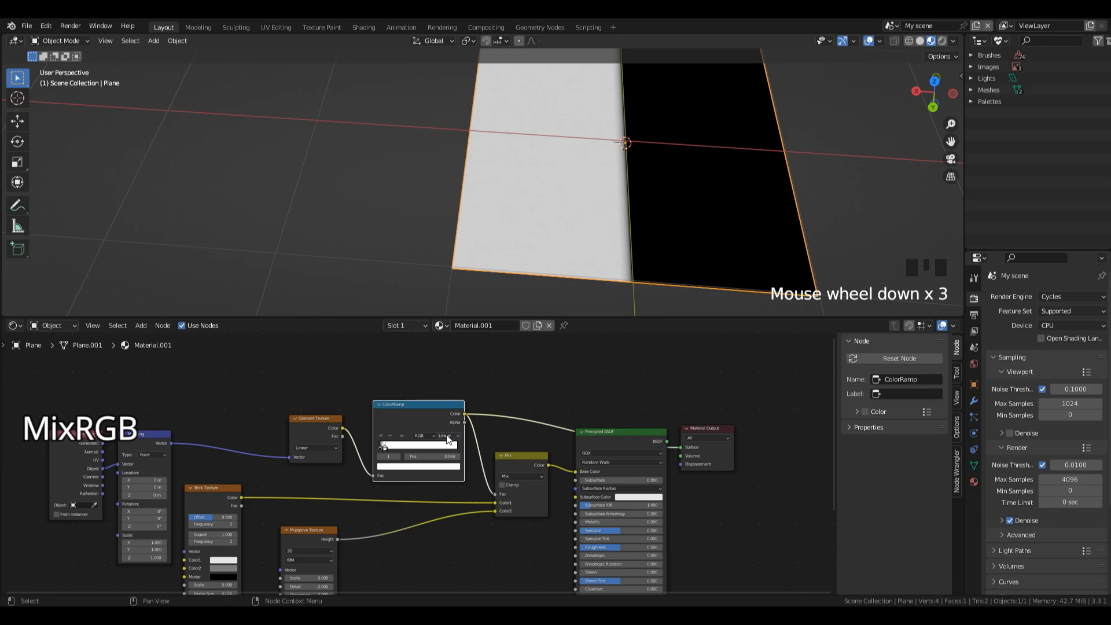
pyautogui.moveTo(482, 432); pyautogui.dragTo(453, 438)
pyautogui.click(452, 438)
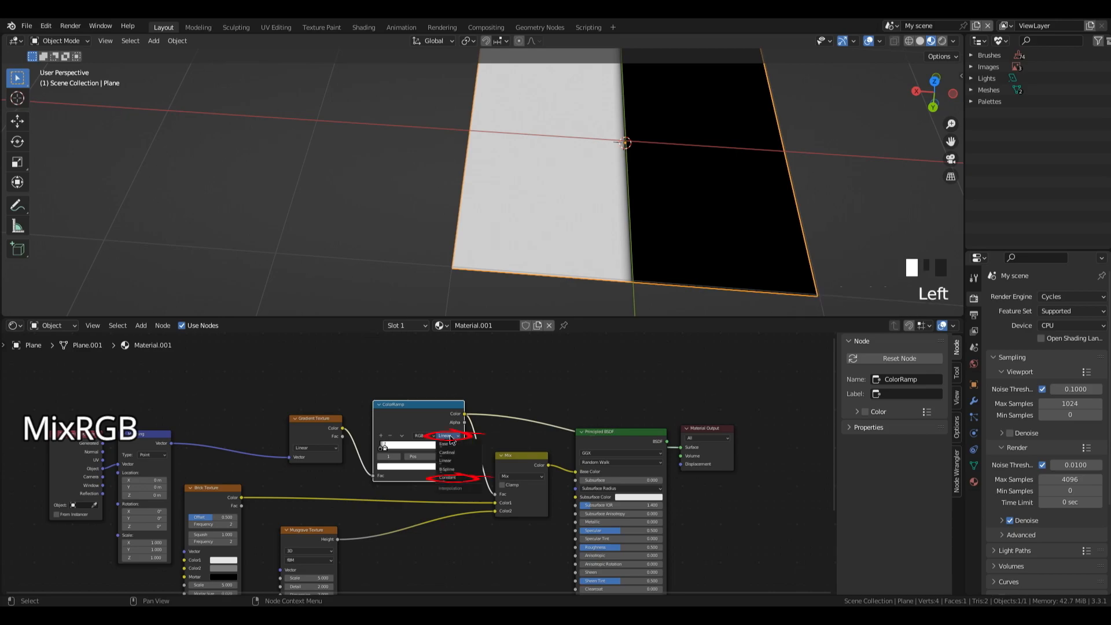
pyautogui.moveTo(491, 476); pyautogui.dragTo(462, 480)
pyautogui.click(461, 480)
pyautogui.moveTo(408, 450); pyautogui.dragTo(386, 447)
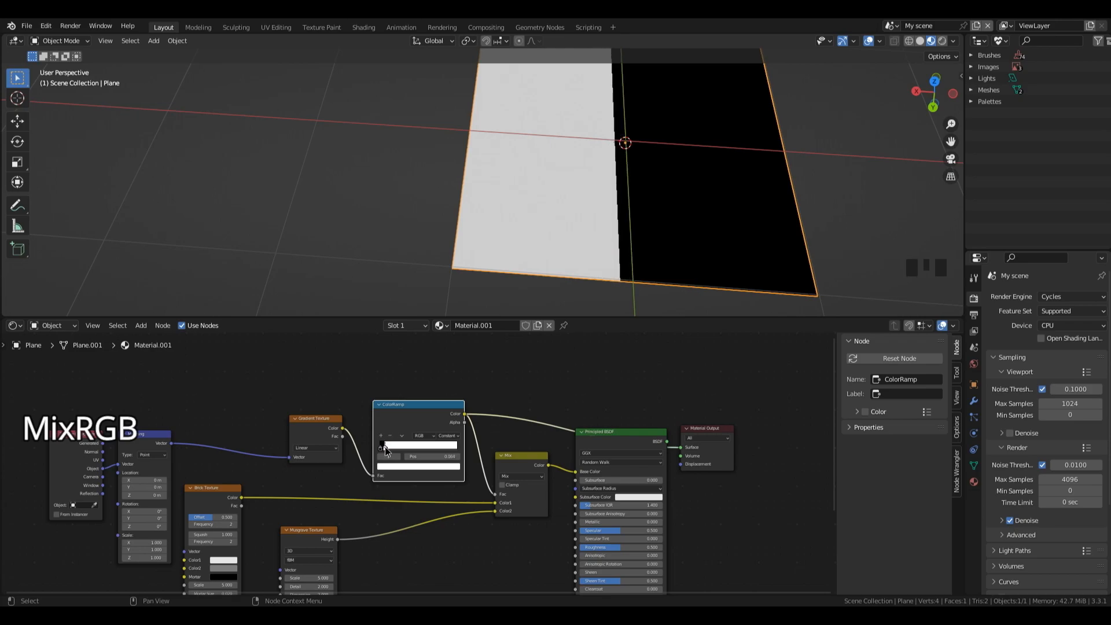
# Step: Move the Gradient Texture away from the ColorRamp, widen the ColorRamp node, and bring its white stop to the ramp's start
pyautogui.click(324, 421)
pyautogui.moveTo(324, 422); pyautogui.dragTo(287, 417)
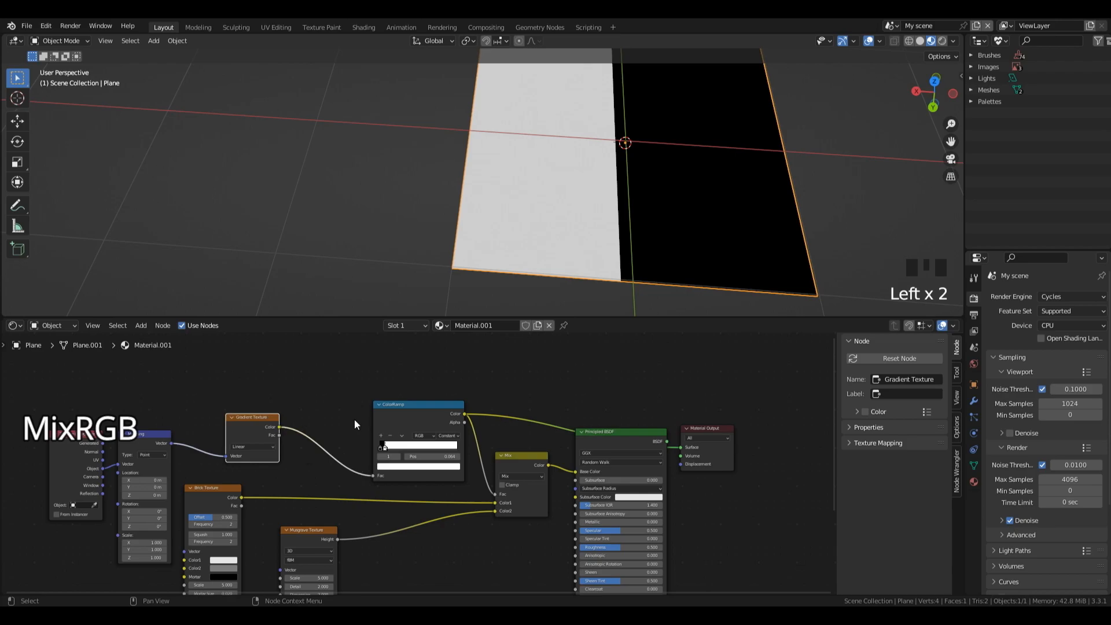
pyautogui.click(374, 423)
pyautogui.moveTo(374, 423); pyautogui.dragTo(307, 446)
# Step: Route the Principled BSDF back to the Material Output and deselect the plane to view the hard-edged blend
pyautogui.hotkey('shift', 'ctrl', '\\')
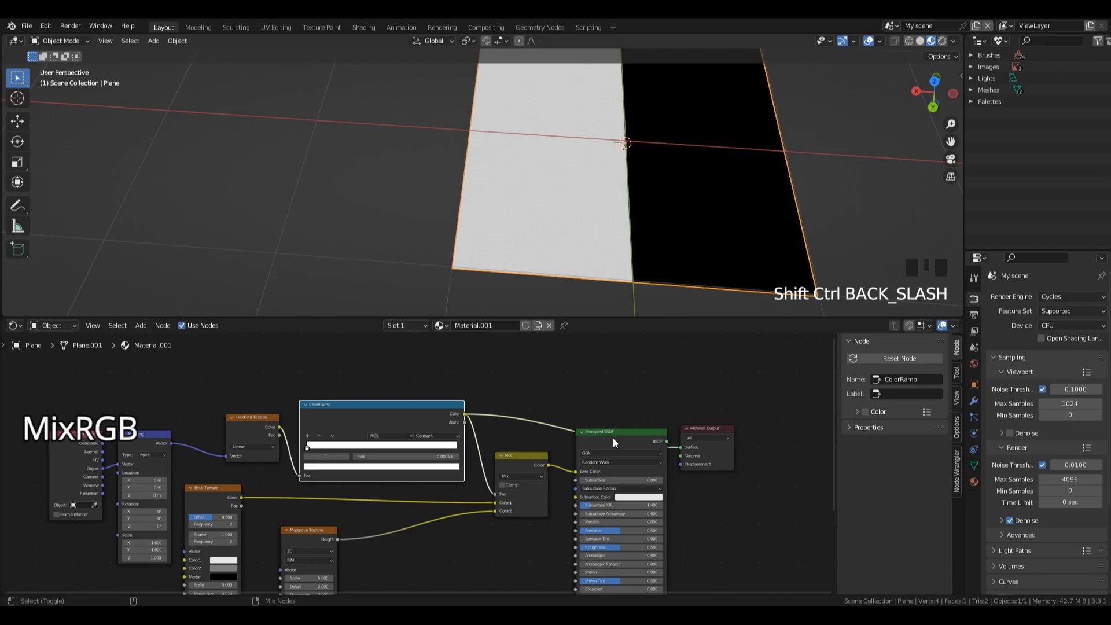
pyautogui.keyDown('ctrl'); pyautogui.keyDown('shift'); pyautogui.click(614, 439); pyautogui.keyUp('shift'); pyautogui.keyUp('ctrl')
pyautogui.scroll(-3, 734, 253)
pyautogui.click(799, 166)
pyautogui.moveTo(926, 92); pyautogui.dragTo(911, 75)
# Step: Delete the ColorRamp, Gradient Texture, Mapping and Texture Coordinate nodes
pyautogui.click(443, 404)
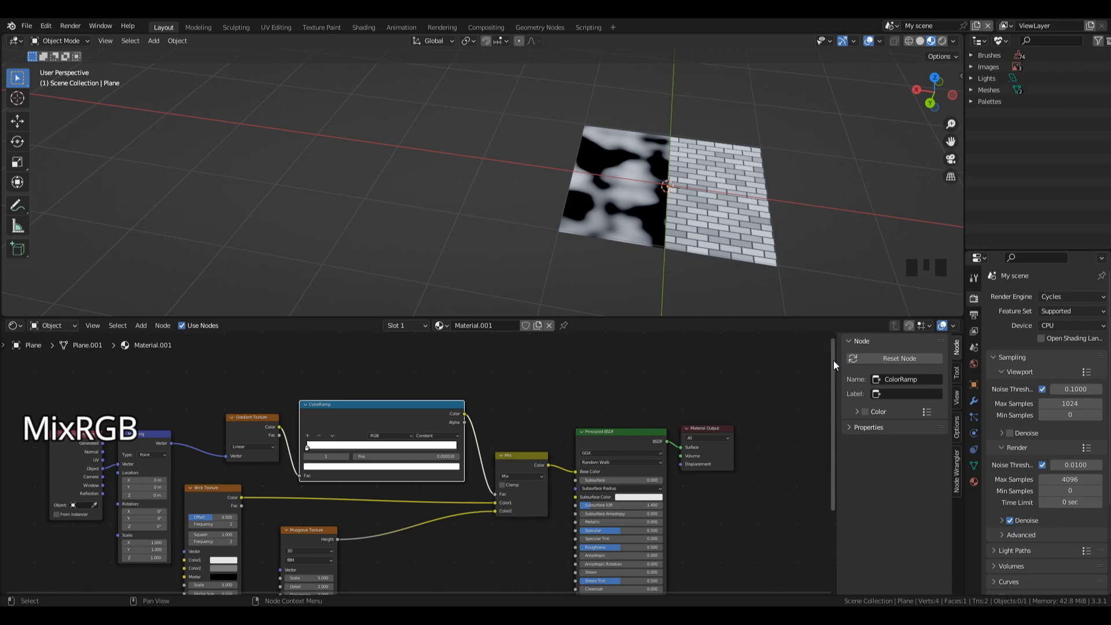
pyautogui.moveTo(834, 360); pyautogui.dragTo(818, 411)
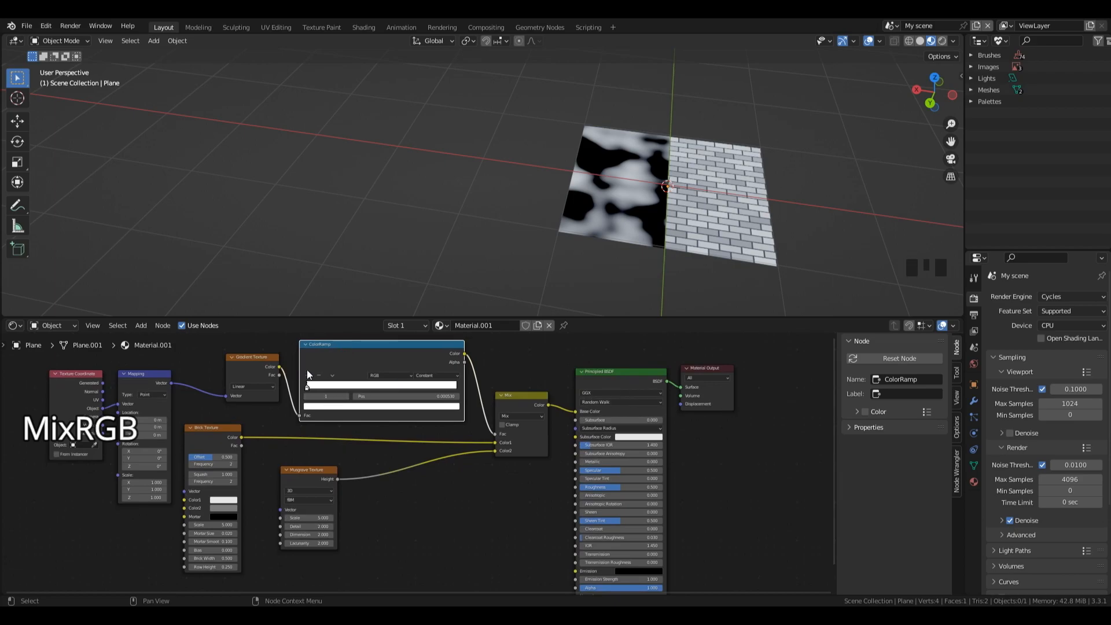
pyautogui.keyDown('shift'); pyautogui.click(257, 366); pyautogui.keyUp('shift')
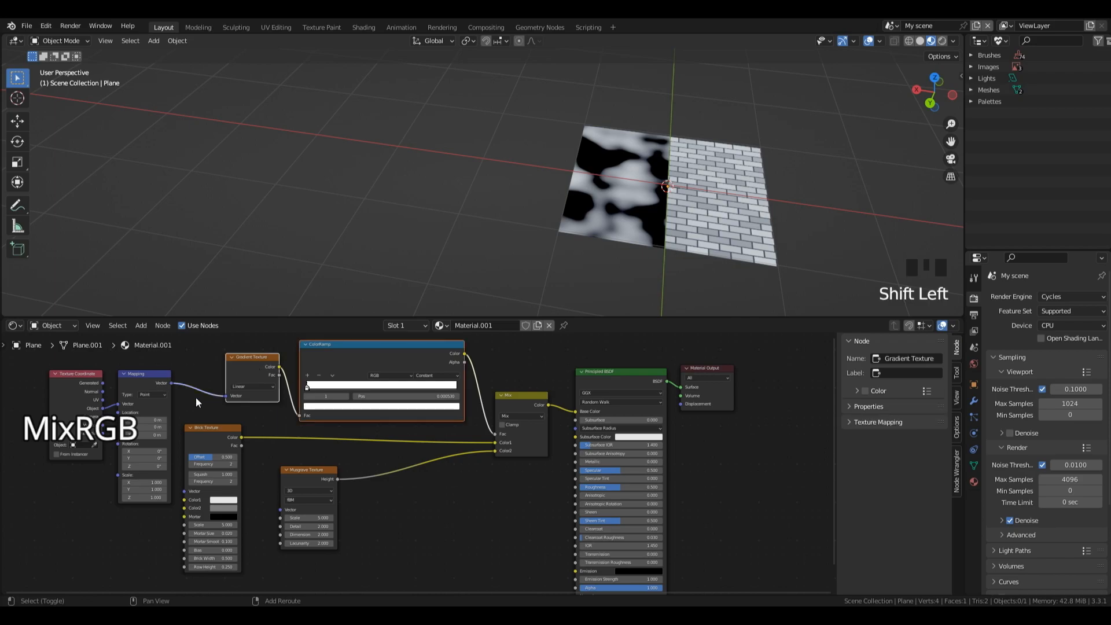
pyautogui.keyDown('shift'); pyautogui.click(152, 377); pyautogui.keyUp('shift')
pyautogui.keyDown('shift'); pyautogui.click(83, 374); pyautogui.keyUp('shift')
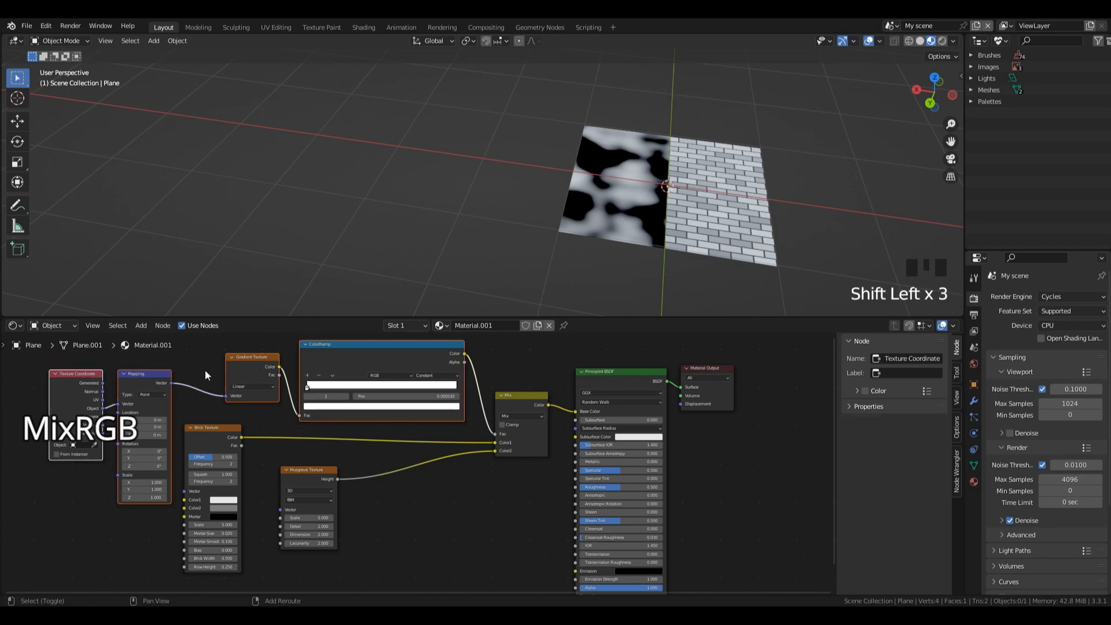
pyautogui.press('x')
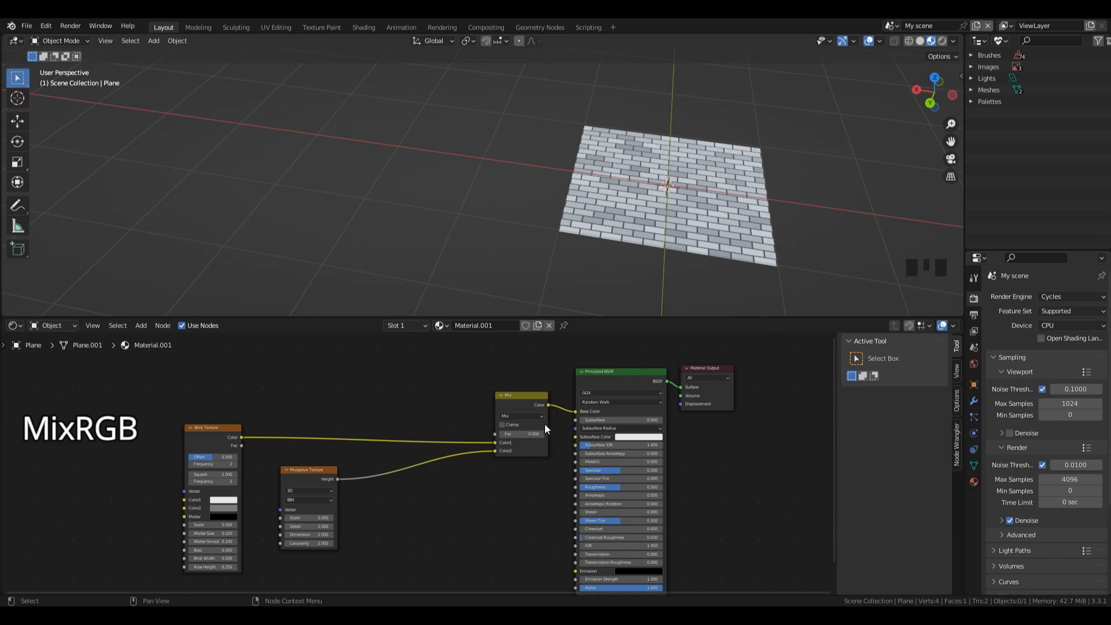
# Step: Move the Mix and Principled BSDF nodes closer to the texture nodes
pyautogui.moveTo(604, 375); pyautogui.dragTo(581, 373)
pyautogui.moveTo(530, 399); pyautogui.dragTo(474, 402)
pyautogui.moveTo(589, 380); pyautogui.dragTo(560, 371)
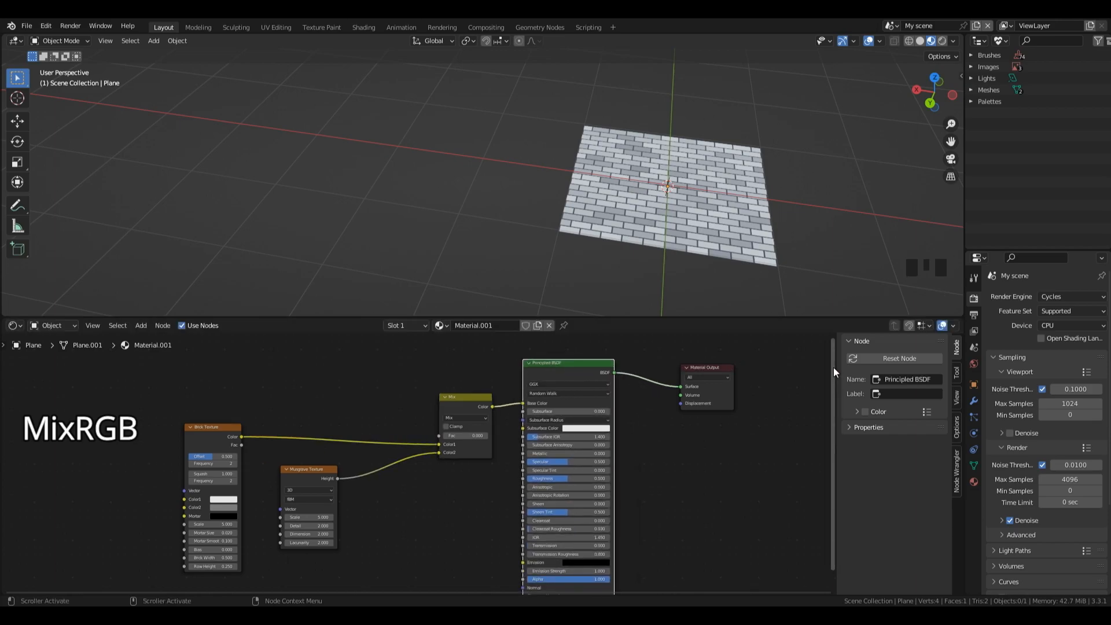
pyautogui.click(566, 364)
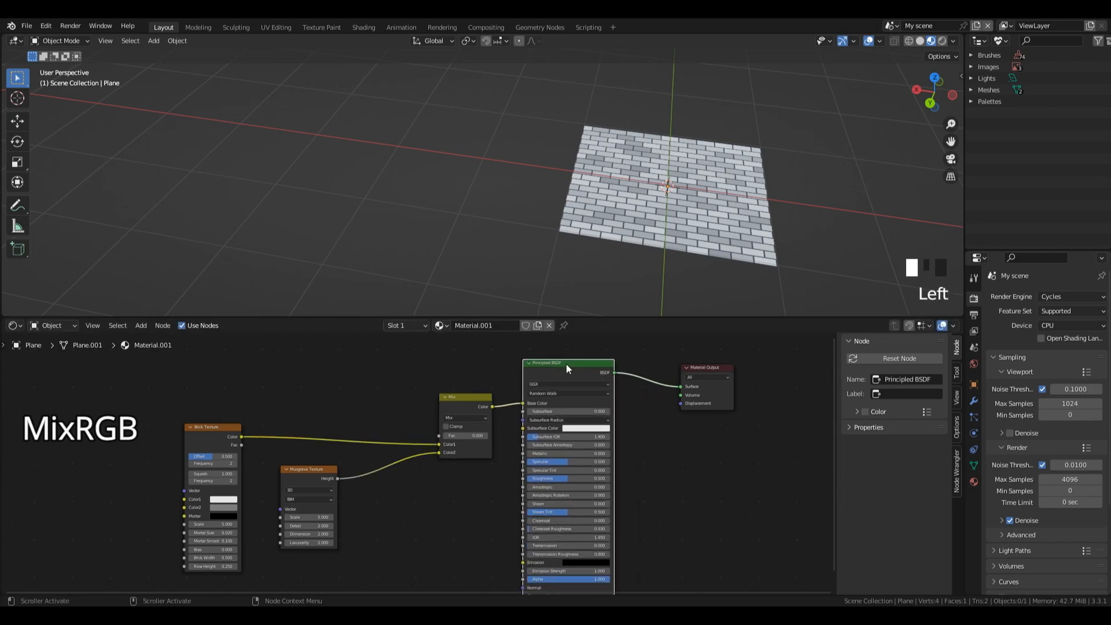
# Step: Delete the Brick Texture, Musgrave Texture and Mix nodes
pyautogui.click(456, 404)
pyautogui.moveTo(138, 370); pyautogui.dragTo(471, 561)
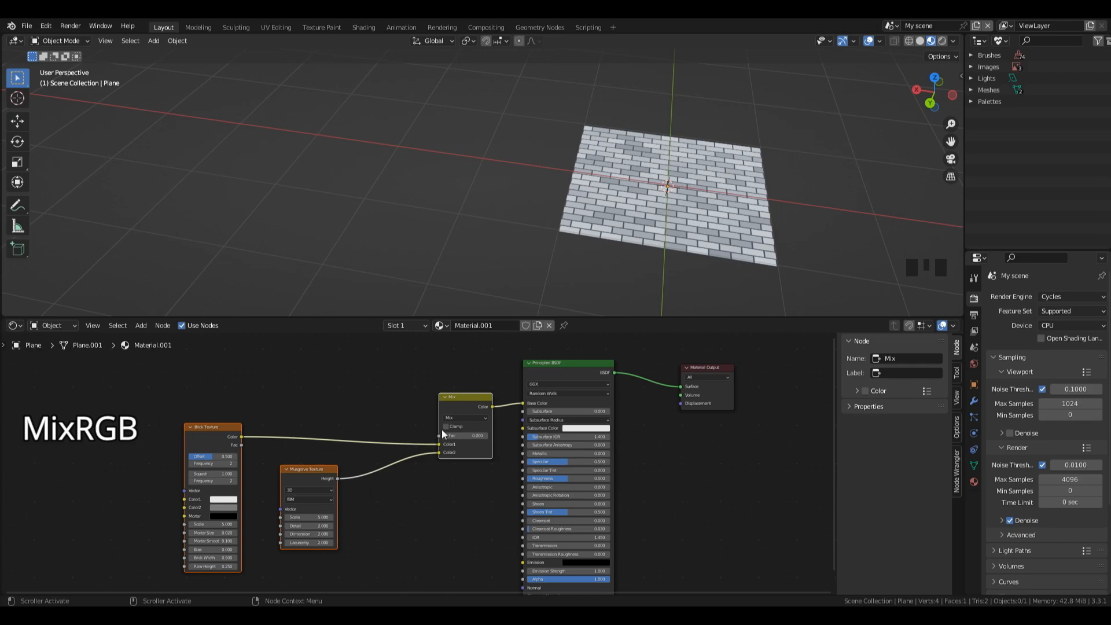
pyautogui.press('x')
# Step: Set the Principled BSDF's Metallic to 1.000 and Roughness to 0.000
pyautogui.moveTo(835, 374); pyautogui.dragTo(827, 406)
pyautogui.click(543, 425)
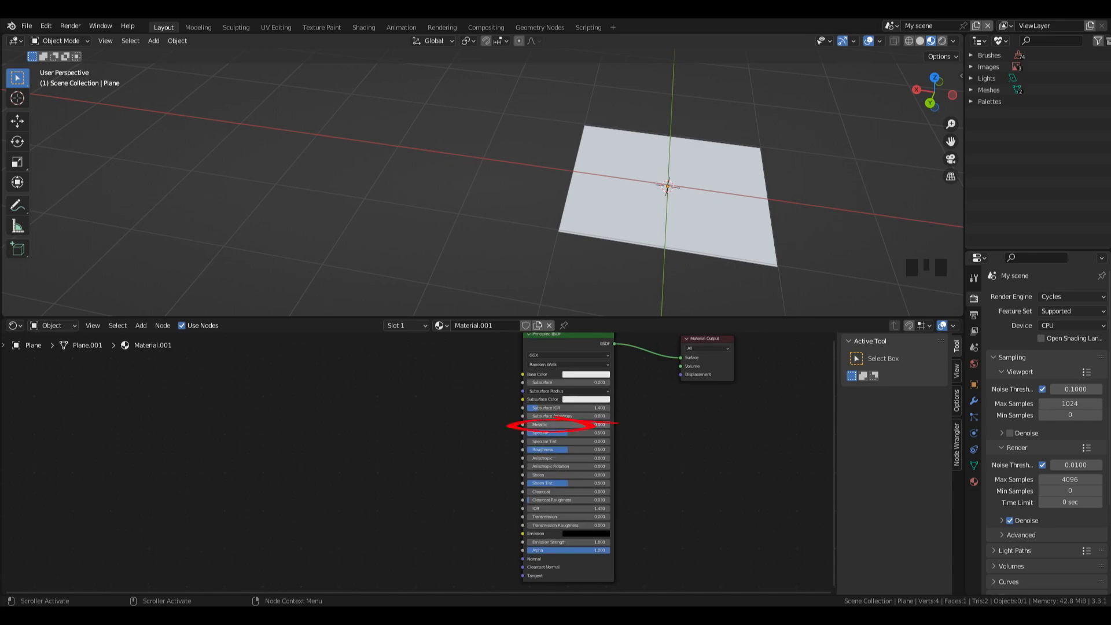
pyautogui.click(644, 439)
pyautogui.moveTo(564, 450); pyautogui.dragTo(536, 450)
pyautogui.click(619, 456)
# Step: Add a second Principled BSDF node and place it in the empty area beside the metallic one
pyautogui.hotkey('ctrl', 'a')
pyautogui.hotkey('shift', 'a')
pyautogui.moveTo(666, 439)
pyautogui.click(751, 322)
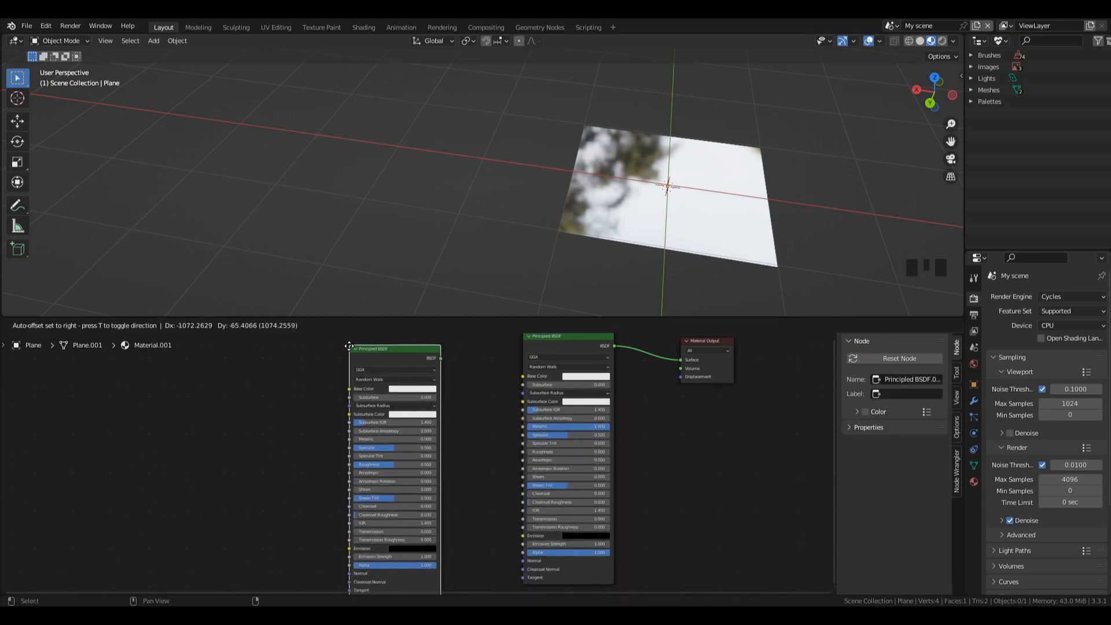
pyautogui.click(372, 394)
# Step: Set the second Principled BSDF's Transmission to 1.000 and Roughness to 0.000, and move the node below the Material Output
pyautogui.moveTo(835, 374); pyautogui.dragTo(832, 413)
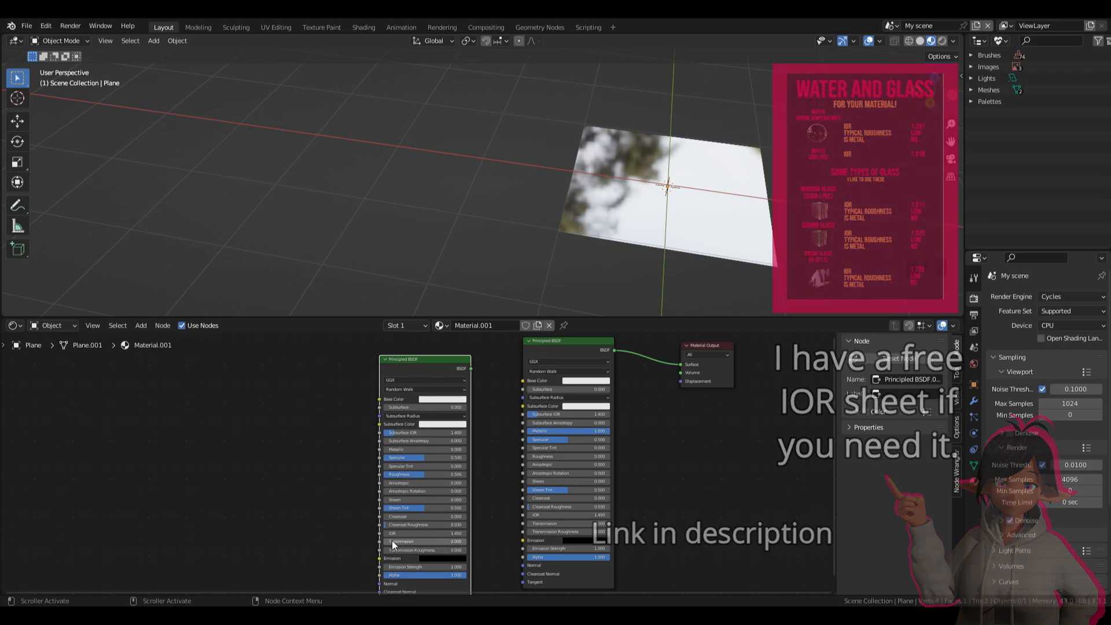
pyautogui.moveTo(388, 543); pyautogui.dragTo(471, 543)
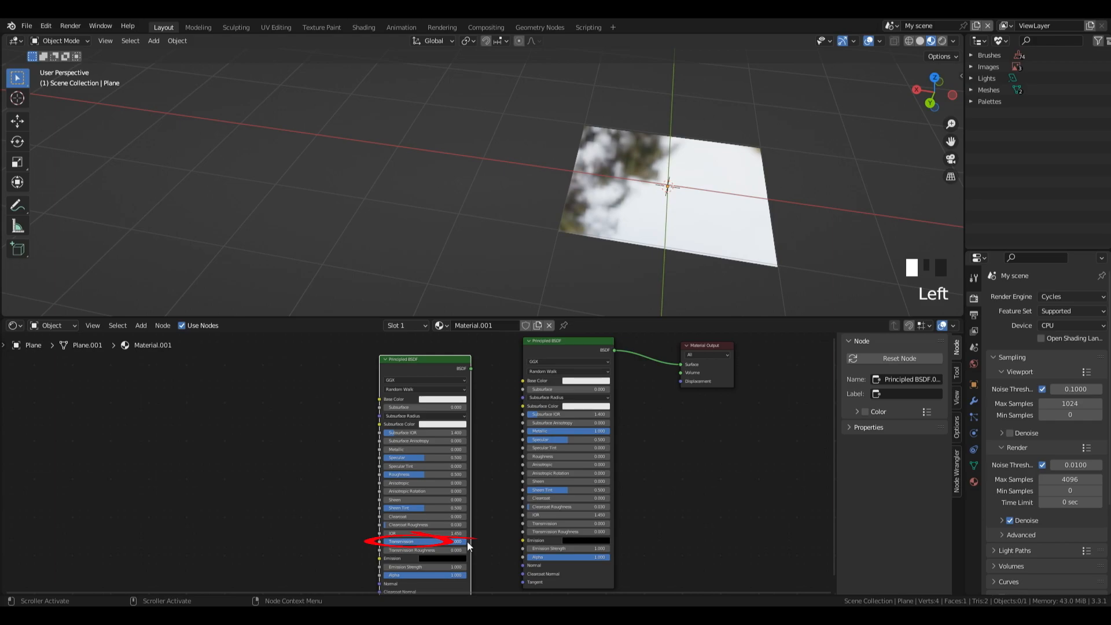
pyautogui.moveTo(440, 474); pyautogui.dragTo(405, 475)
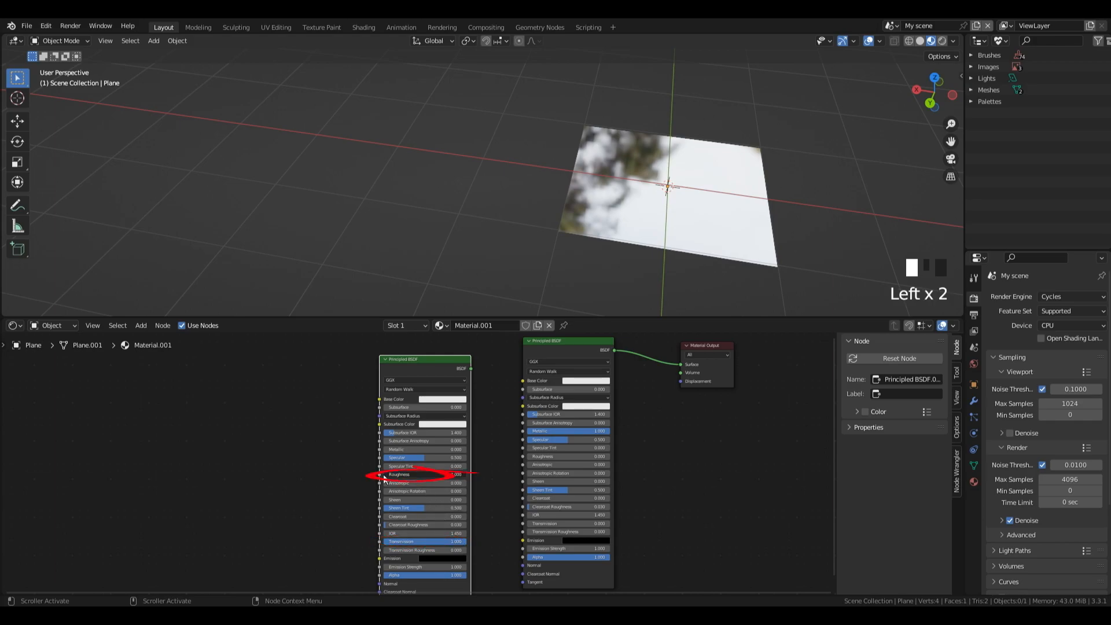
pyautogui.moveTo(430, 367); pyautogui.dragTo(738, 405)
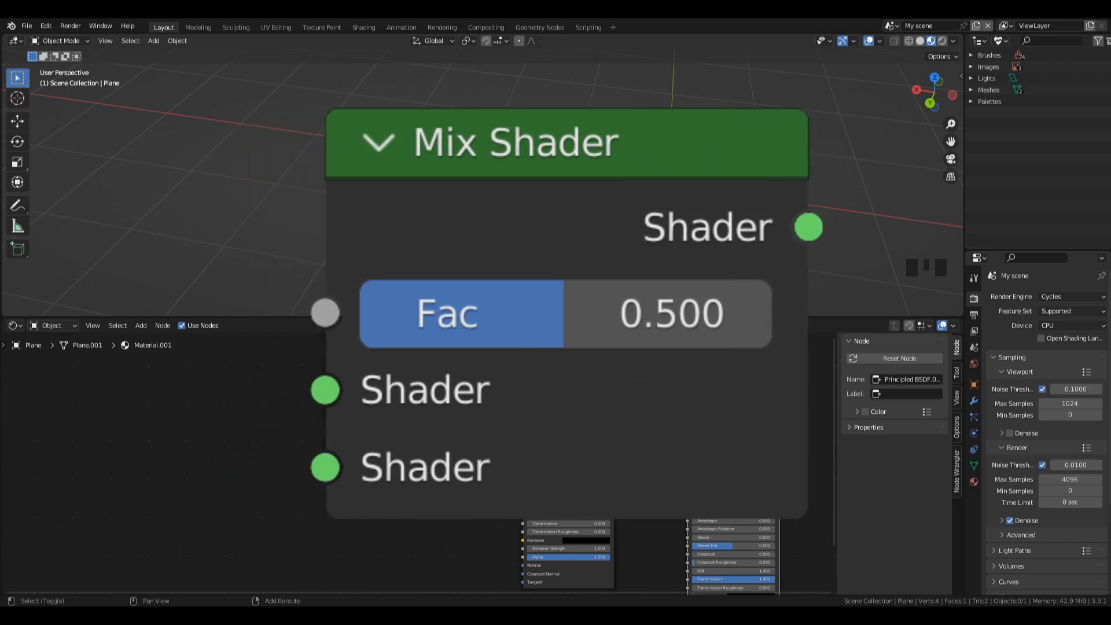
# Step: Insert a Mix Shader between the metallic Principled BSDF and the Material Output, and connect the glass Principled BSDF to its second shader input
pyautogui.hotkey('shift', 'a')
pyautogui.moveTo(658, 447)
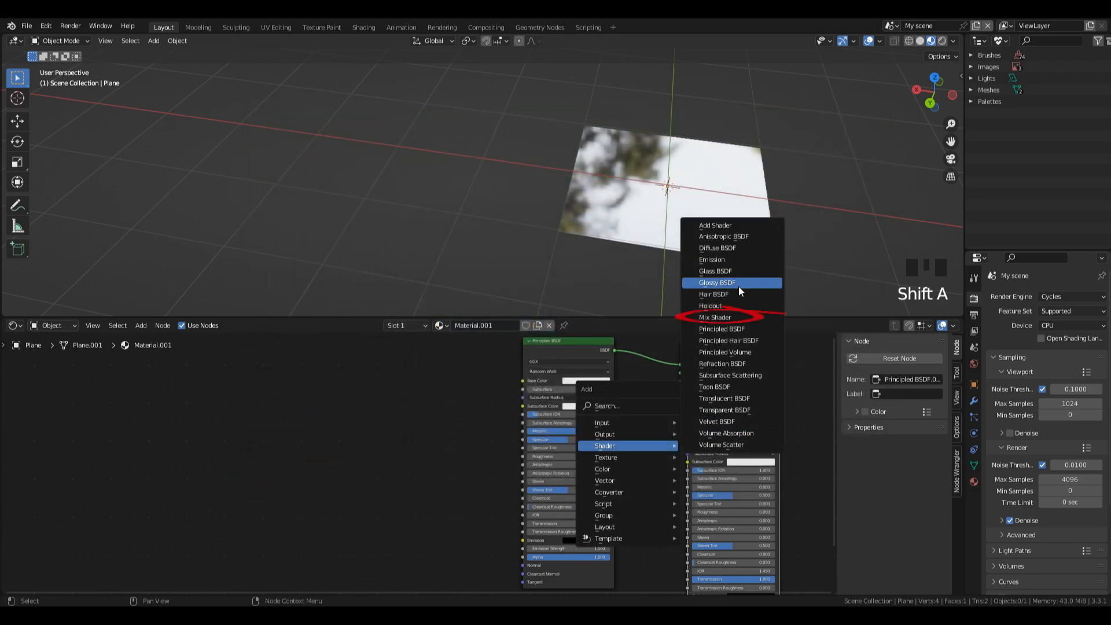
pyautogui.click(735, 321)
pyautogui.click(645, 341)
pyautogui.moveTo(779, 406); pyautogui.dragTo(651, 374)
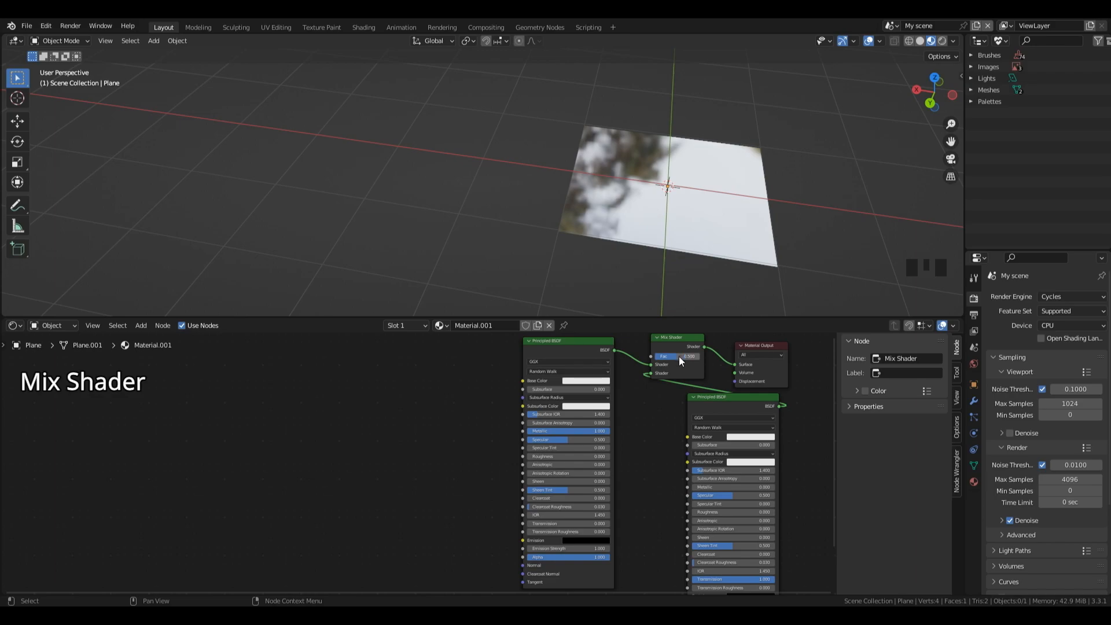
# Step: Raise the Mix Shader's factor to 1.000 and set the second Principled BSDF's Transmission to 0.000
pyautogui.click(573, 345)
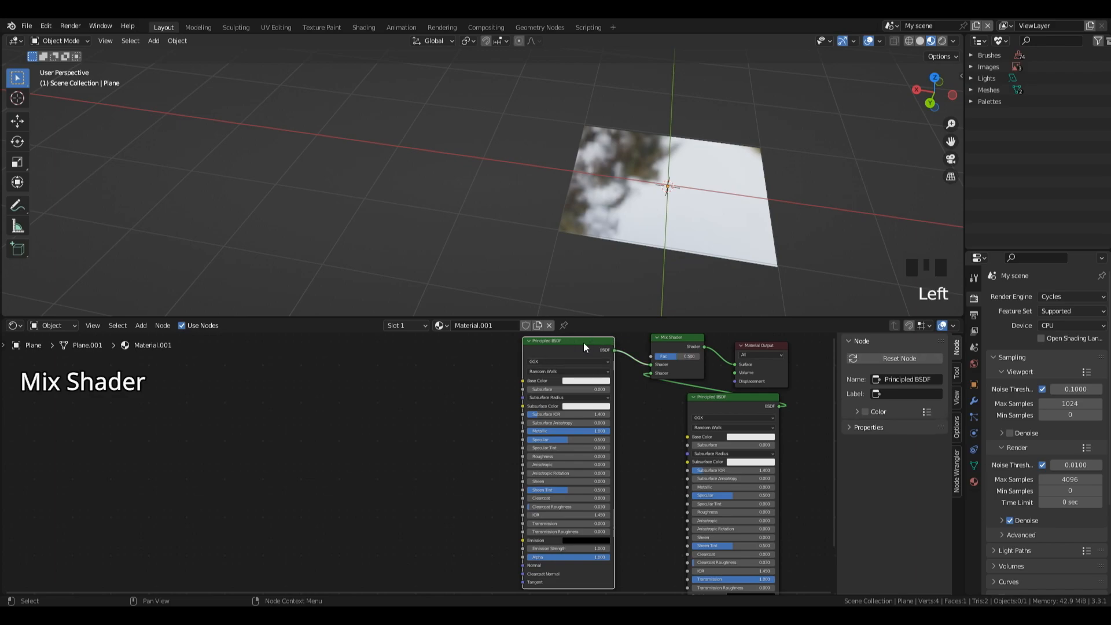
pyautogui.moveTo(673, 358)
pyautogui.mouseDown()
pyautogui.moveTo(651, 358)
pyautogui.moveTo(686, 359)
pyautogui.mouseUp()
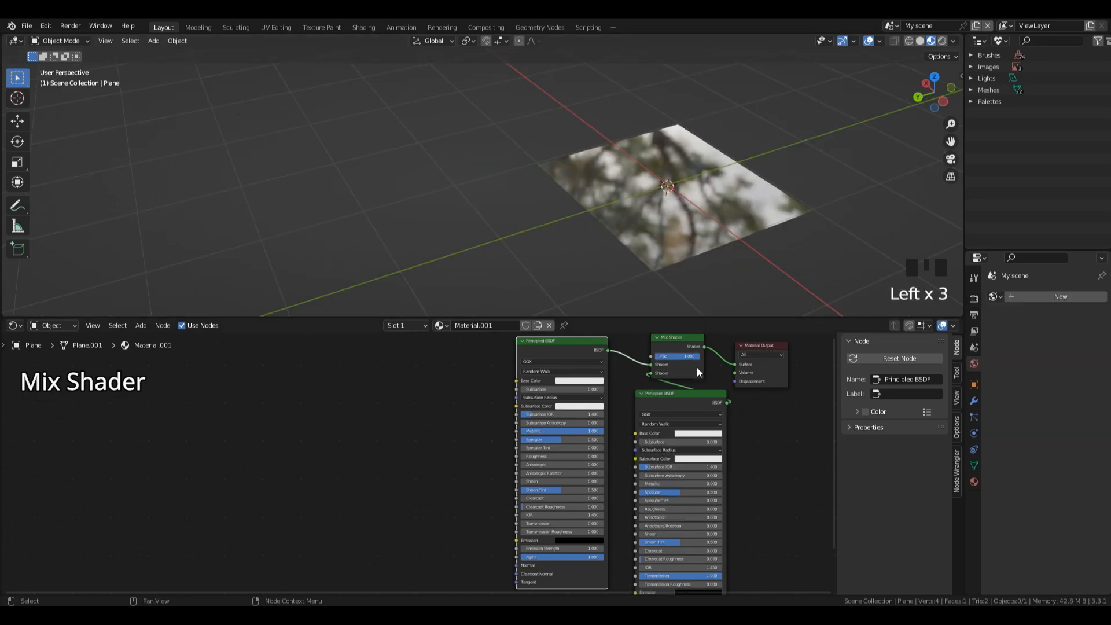
pyautogui.moveTo(696, 358)
pyautogui.mouseDown()
pyautogui.moveTo(663, 357)
pyautogui.moveTo(696, 357)
pyautogui.mouseUp()
pyautogui.moveTo(832, 421); pyautogui.dragTo(835, 453)
pyautogui.moveTo(719, 542); pyautogui.dragTo(639, 542)
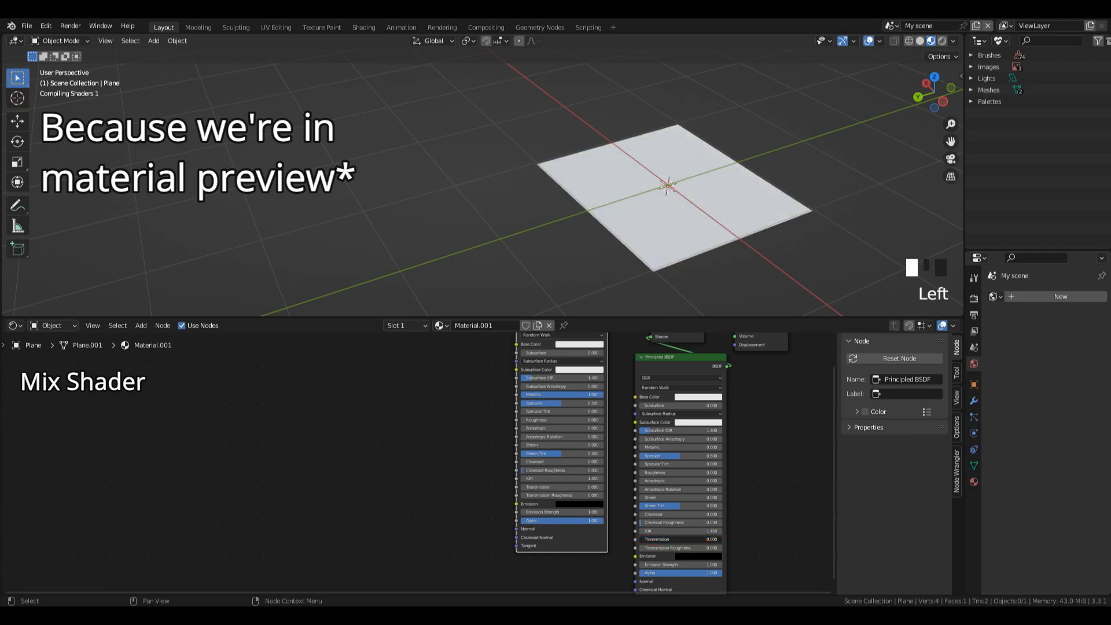
# Step: Raise the second Principled BSDF's Roughness to about 0.4 with the Mix Shader's factor at 1.000
pyautogui.moveTo(833, 434); pyautogui.dragTo(832, 388)
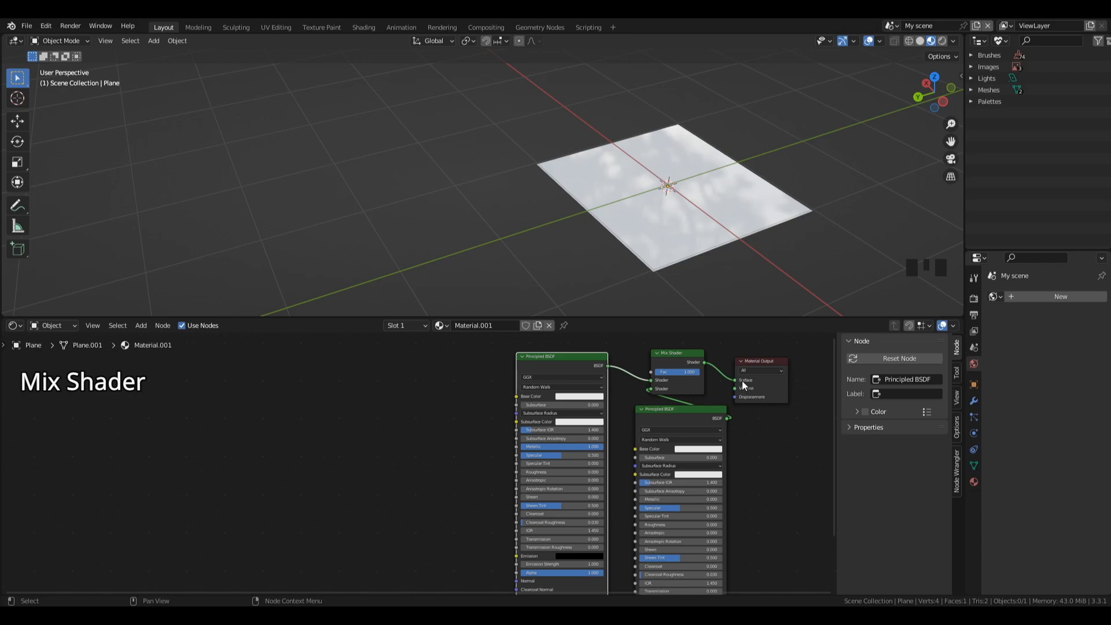
pyautogui.moveTo(645, 525); pyautogui.dragTo(689, 525)
pyautogui.moveTo(694, 374)
pyautogui.mouseDown()
pyautogui.moveTo(648, 373)
pyautogui.moveTo(694, 372)
pyautogui.mouseUp()
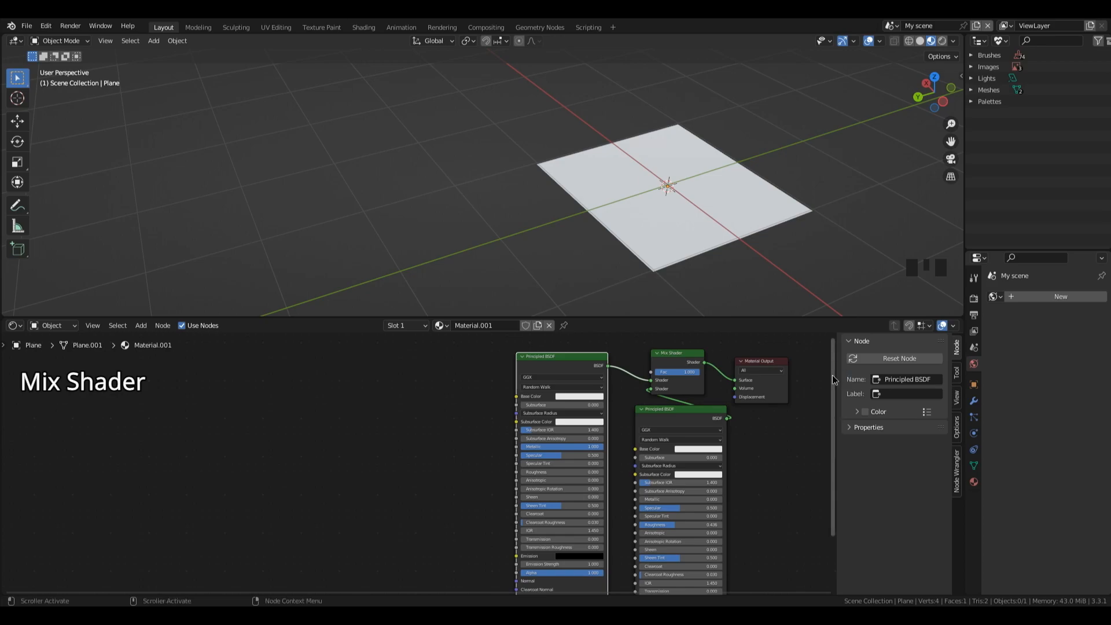
# Step: Add a Gradient Texture above the Mix Shader, connect its Color output to the factor, and preview the gradient on the plane
pyautogui.moveTo(833, 375); pyautogui.dragTo(818, 315)
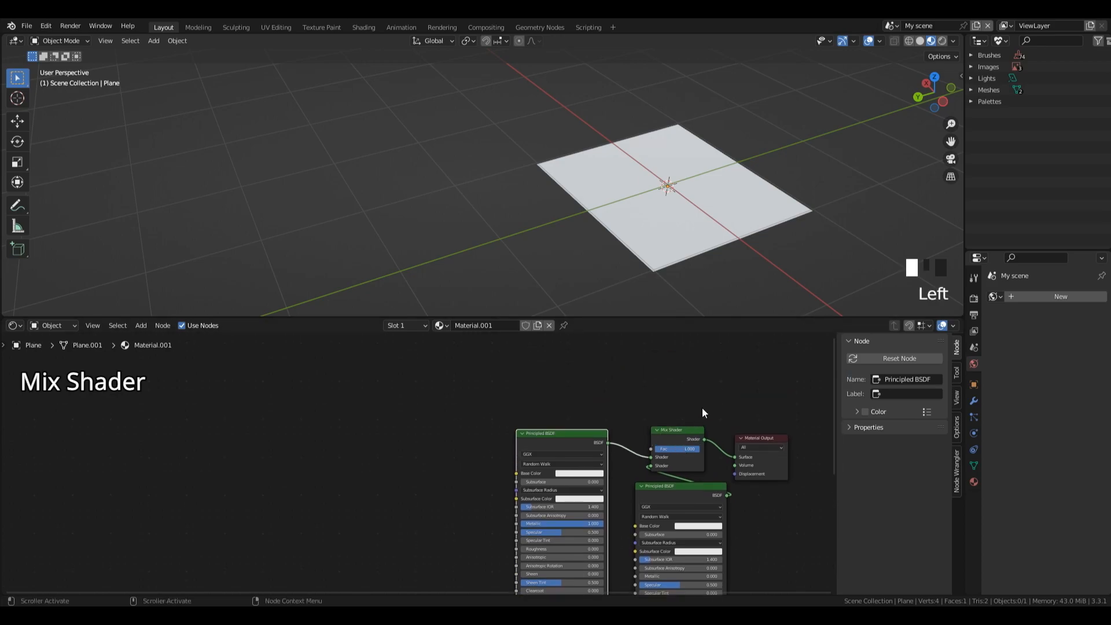
pyautogui.hotkey('shift', 'a')
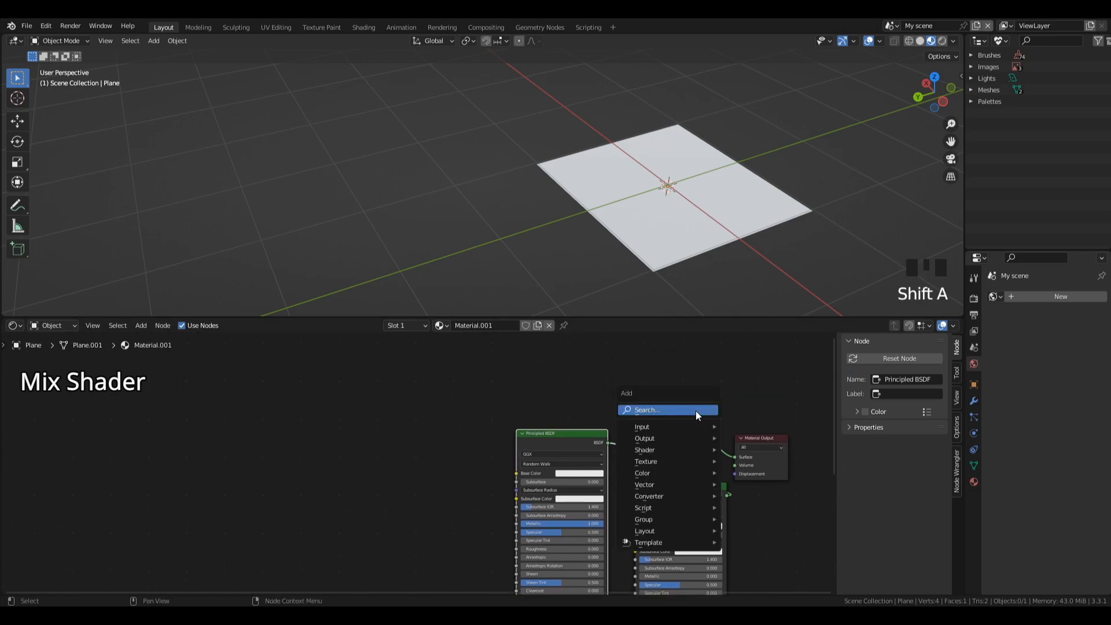
pyautogui.write('gra')
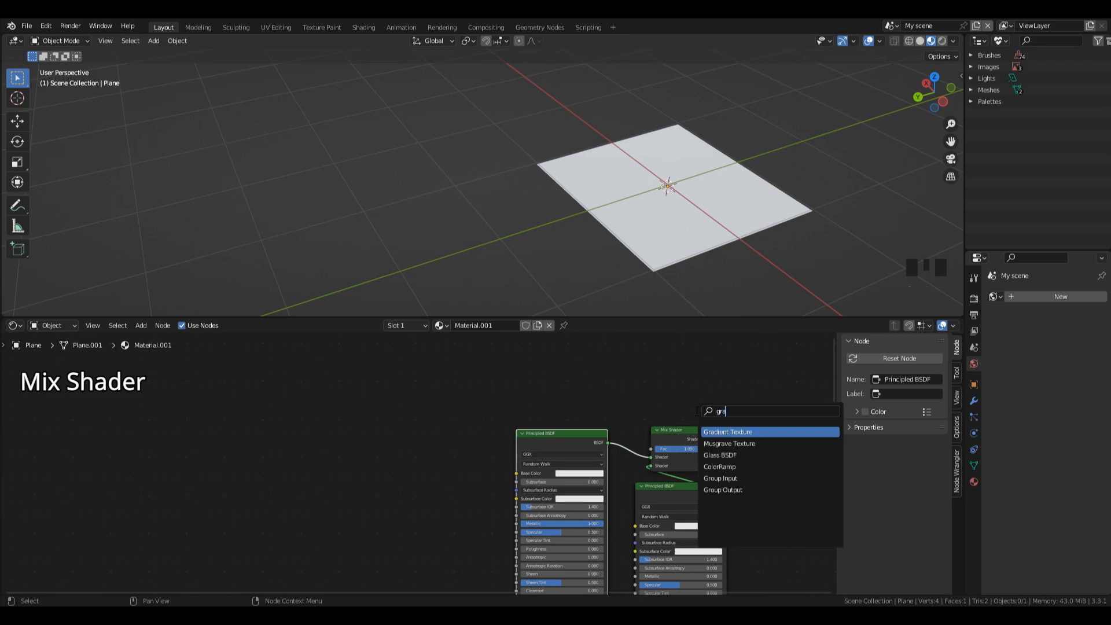
pyautogui.click(728, 432)
pyautogui.moveTo(670, 381); pyautogui.dragTo(650, 448)
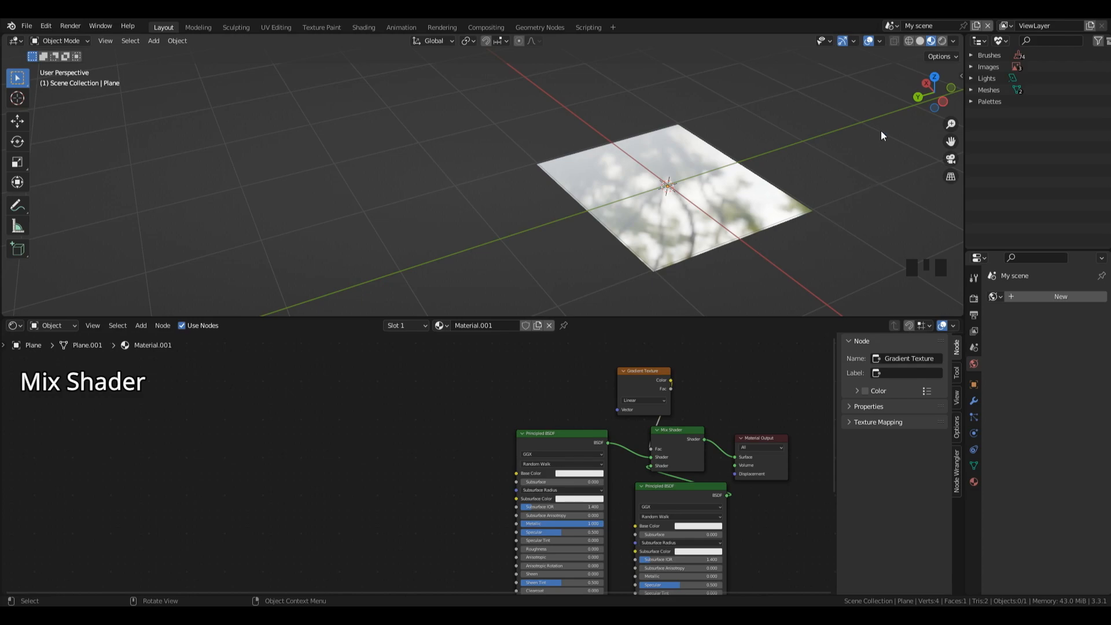
pyautogui.moveTo(926, 83)
pyautogui.mouseDown()
pyautogui.moveTo(930, 97)
pyautogui.moveTo(926, 88)
pyautogui.mouseUp()
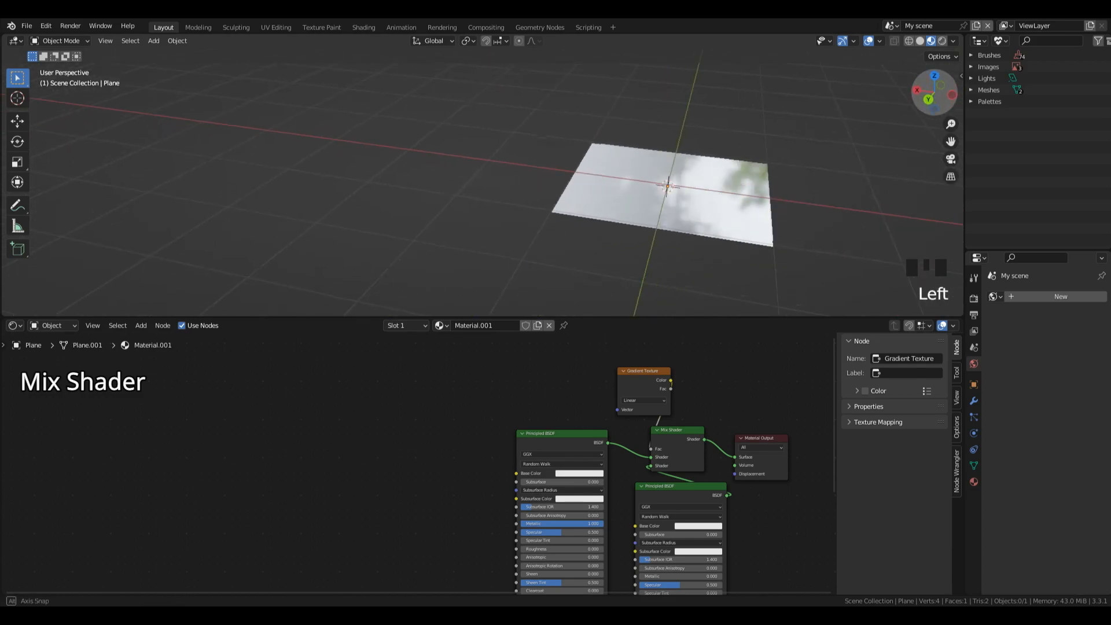
pyautogui.keyDown('ctrl'); pyautogui.keyDown('shift'); pyautogui.click(651, 379); pyautogui.keyUp('shift'); pyautogui.keyUp('ctrl')
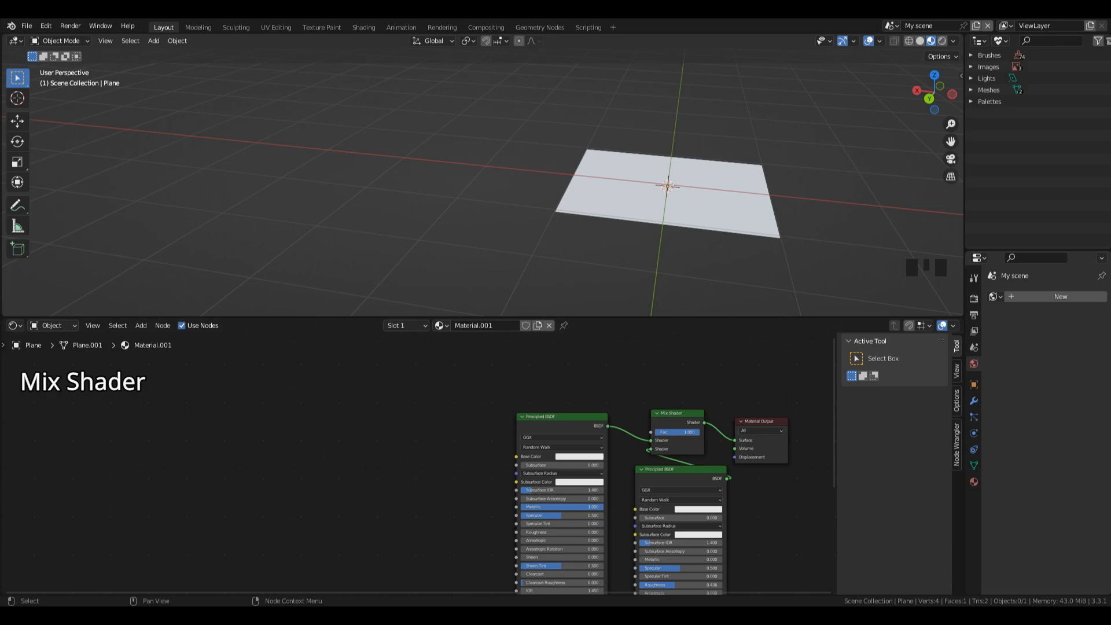
# Step: Add a Light Path node beside the metallic Principled BSDF and connect its Is Camera Ray output to the Mix Shader's factor
pyautogui.hotkey('shift', 'a')
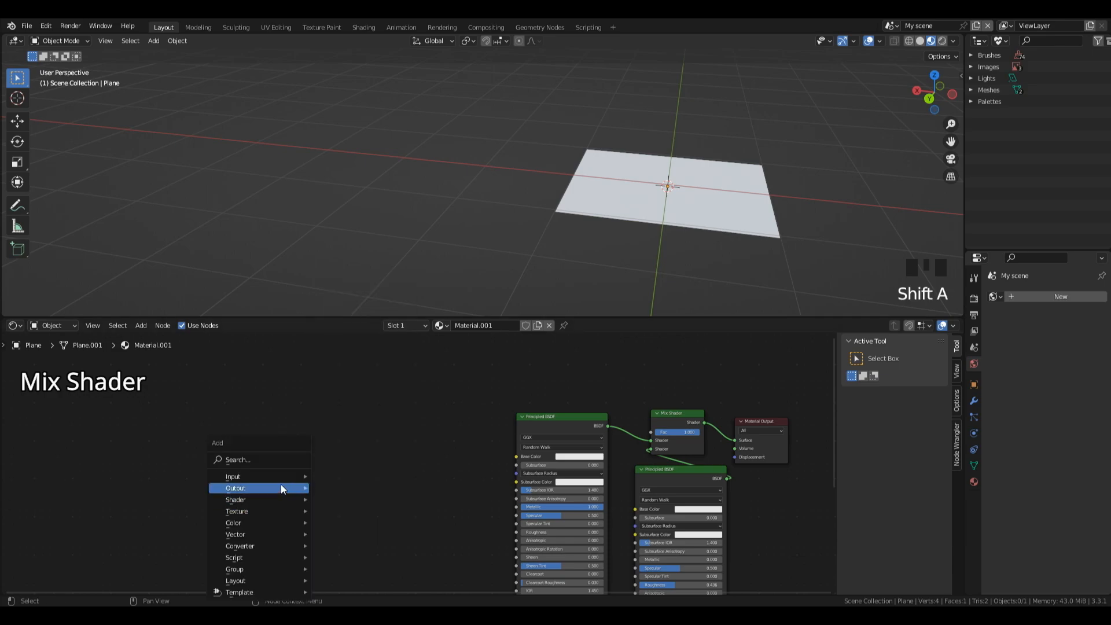
pyautogui.moveTo(283, 477)
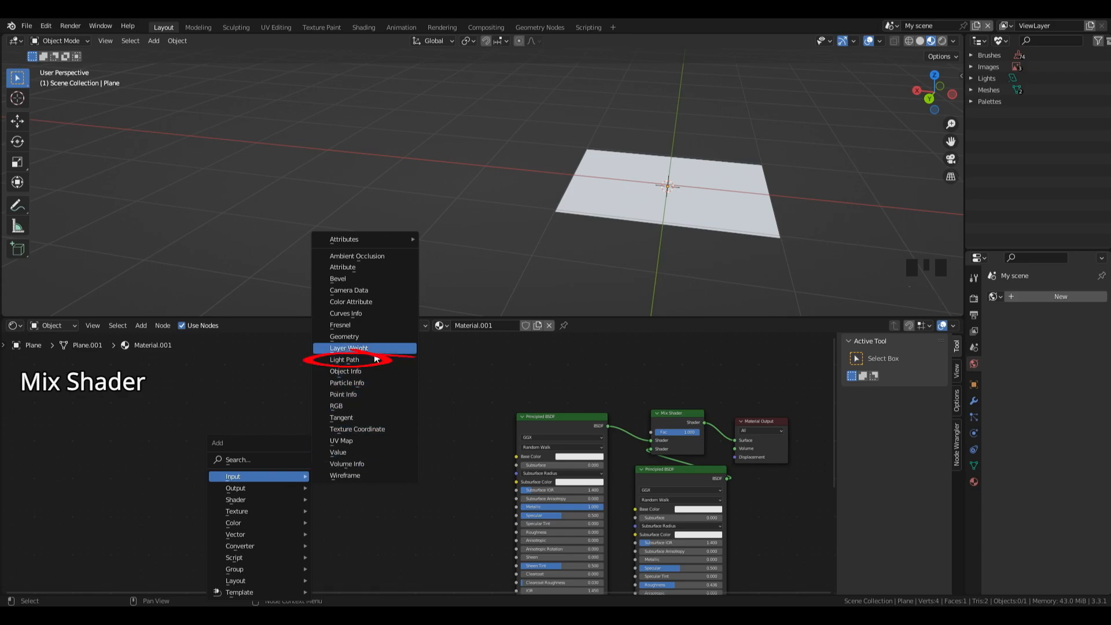
pyautogui.click(375, 361)
pyautogui.scroll(5, 470, 400)
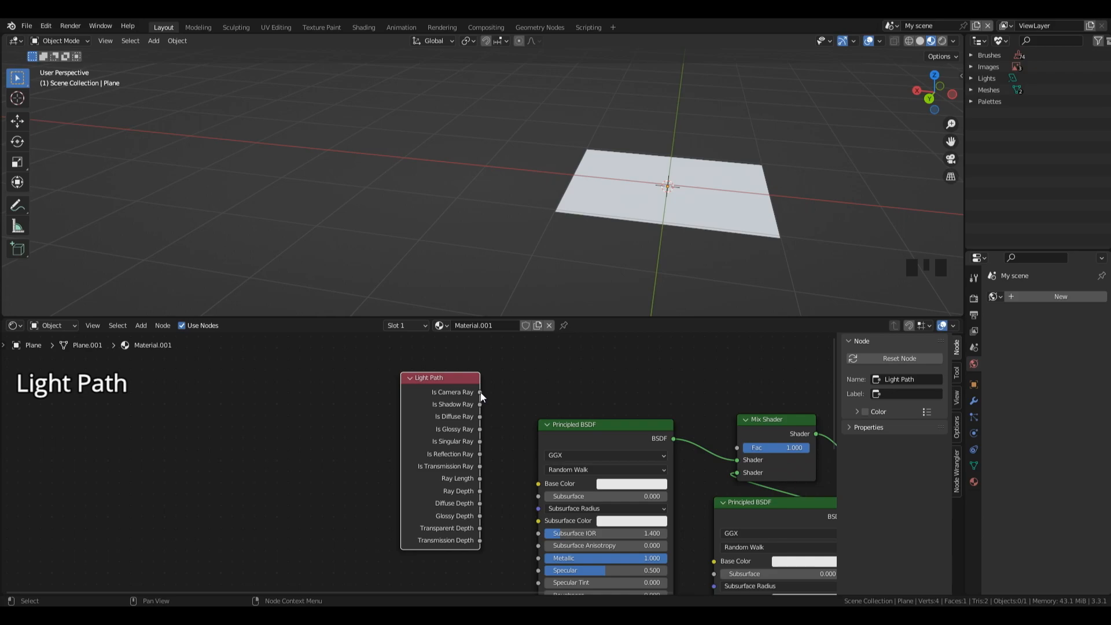
pyautogui.moveTo(480, 393); pyautogui.dragTo(738, 452)
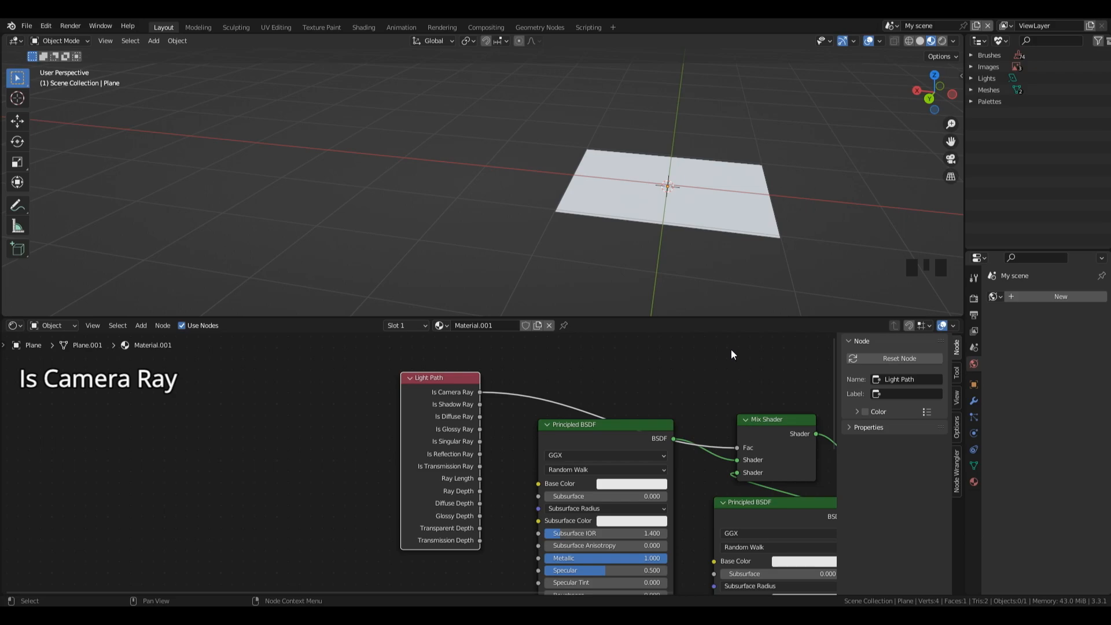
# Step: Add a camera to the scene and switch the viewport to look through it
pyautogui.moveTo(775, 243); pyautogui.dragTo(818, 211, button='middle')
pyautogui.hotkey('shift', 'a')
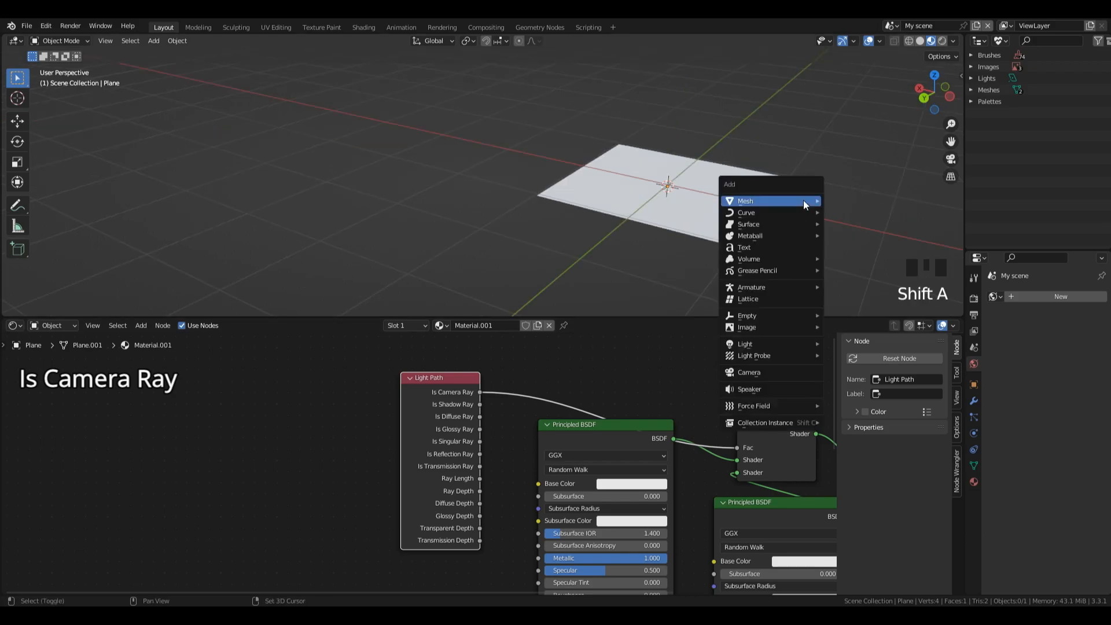
pyautogui.click(776, 373)
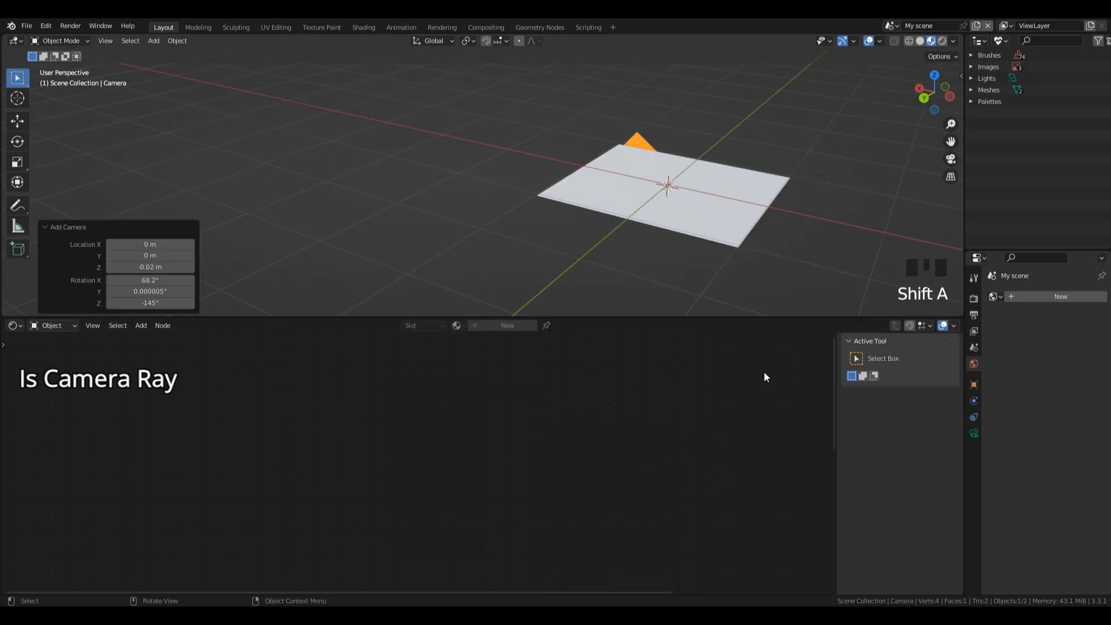
pyautogui.click(951, 159)
pyautogui.scroll(-2, 917, 118)
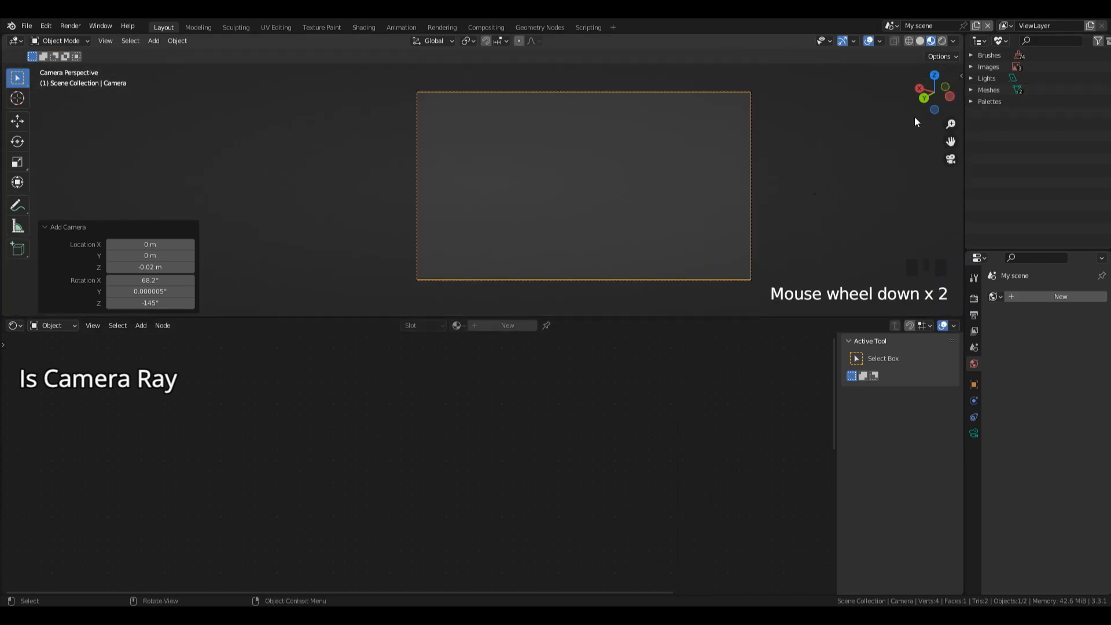
# Step: Lock the camera to the view, pull it back until the whole plane fits the frame, and select the plane
pyautogui.press('n')
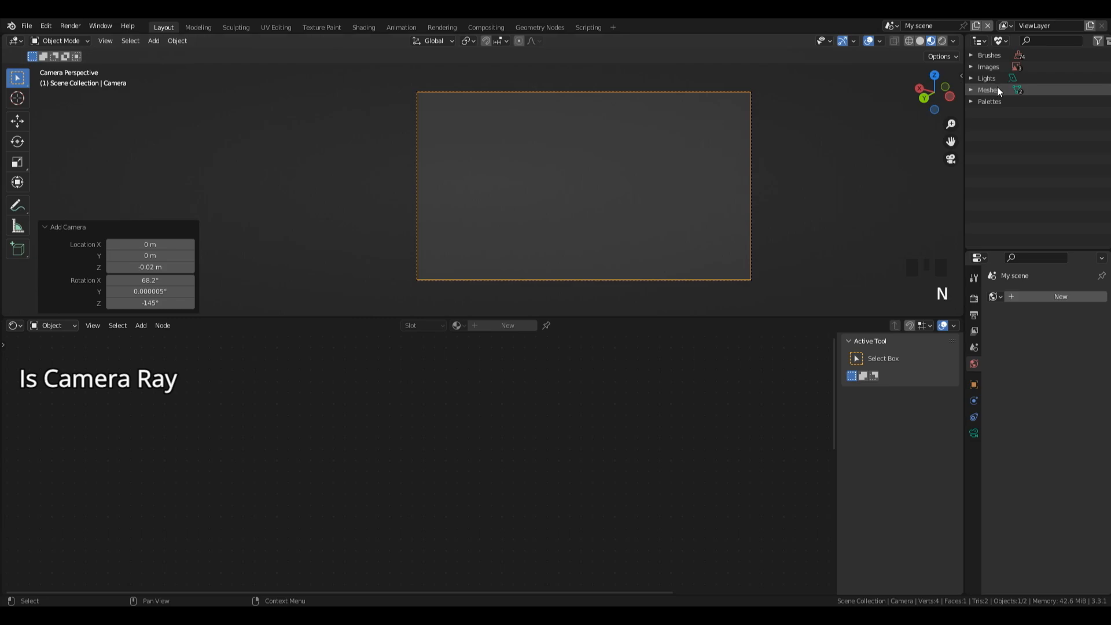
pyautogui.press('n')
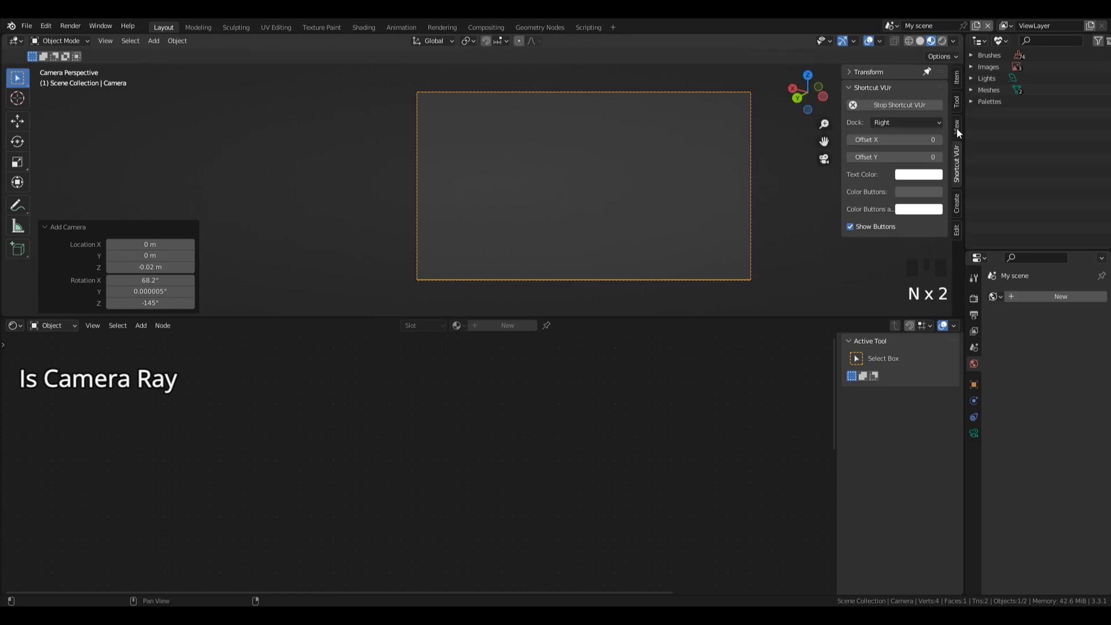
pyautogui.click(957, 126)
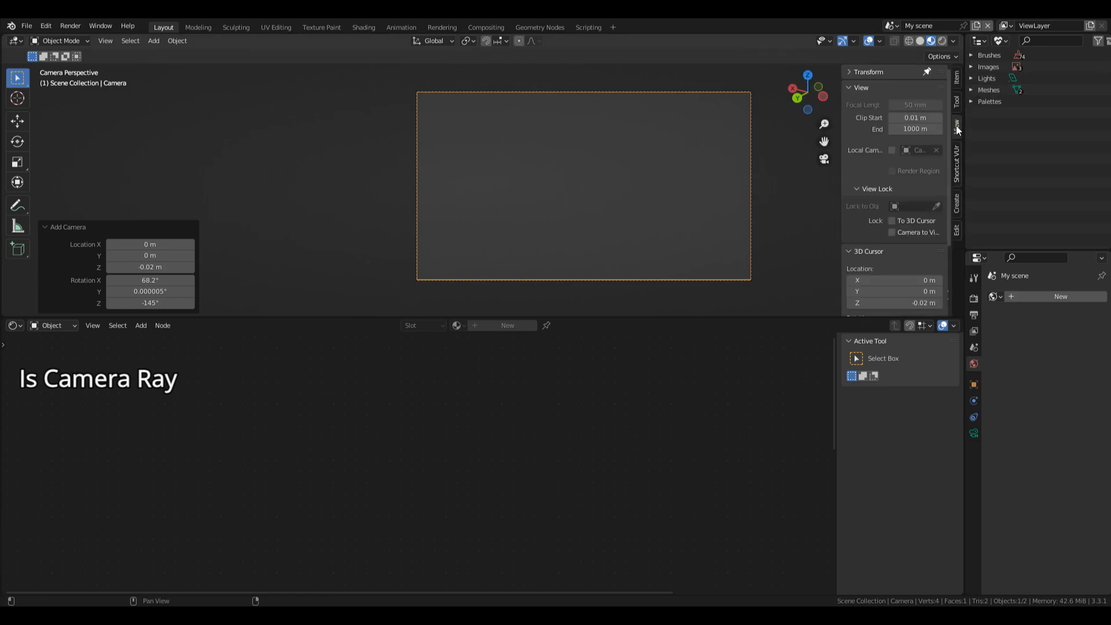
pyautogui.click(893, 233)
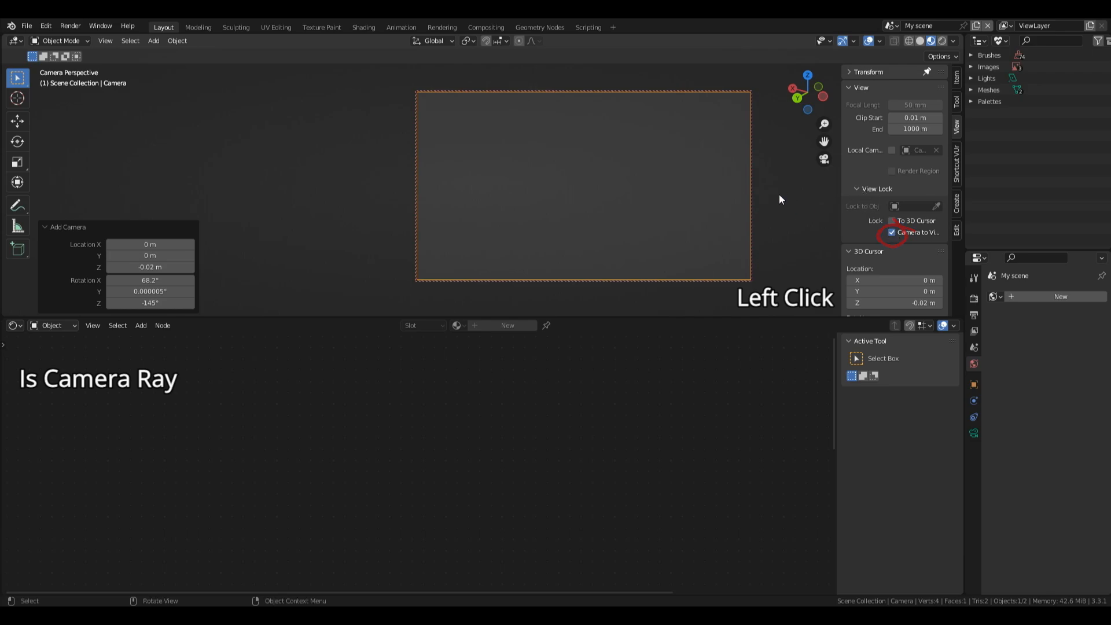
pyautogui.scroll(-5, 773, 176)
pyautogui.keyDown('shift'); pyautogui.moveTo(773, 176); pyautogui.dragTo(563, 154, button='middle'); pyautogui.keyUp('shift')
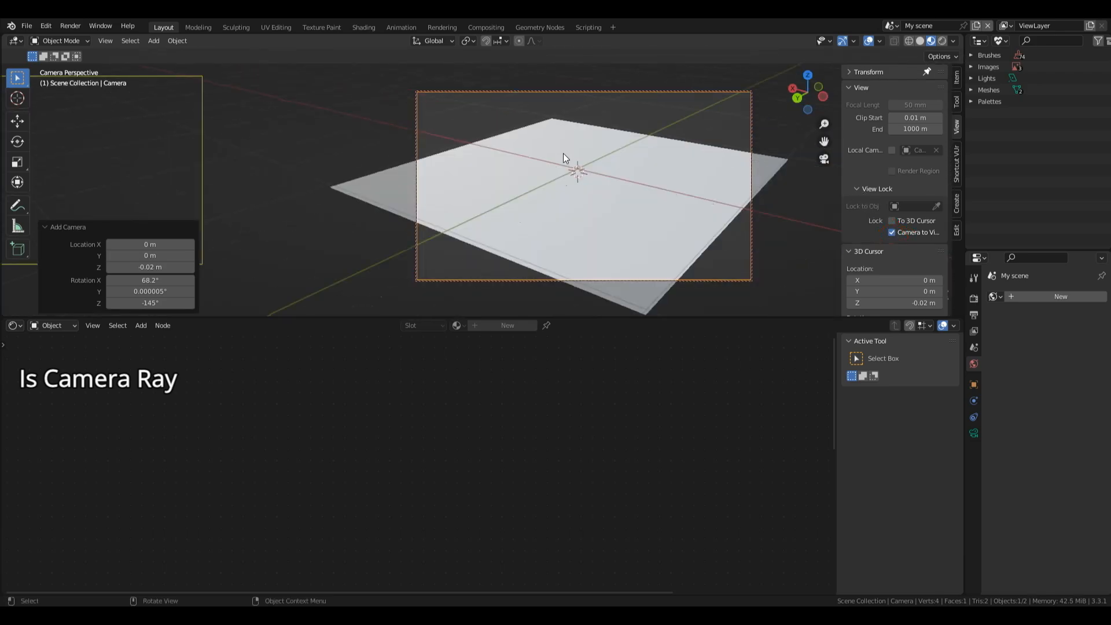
pyautogui.scroll(-4, 610, 148)
pyautogui.click(637, 272)
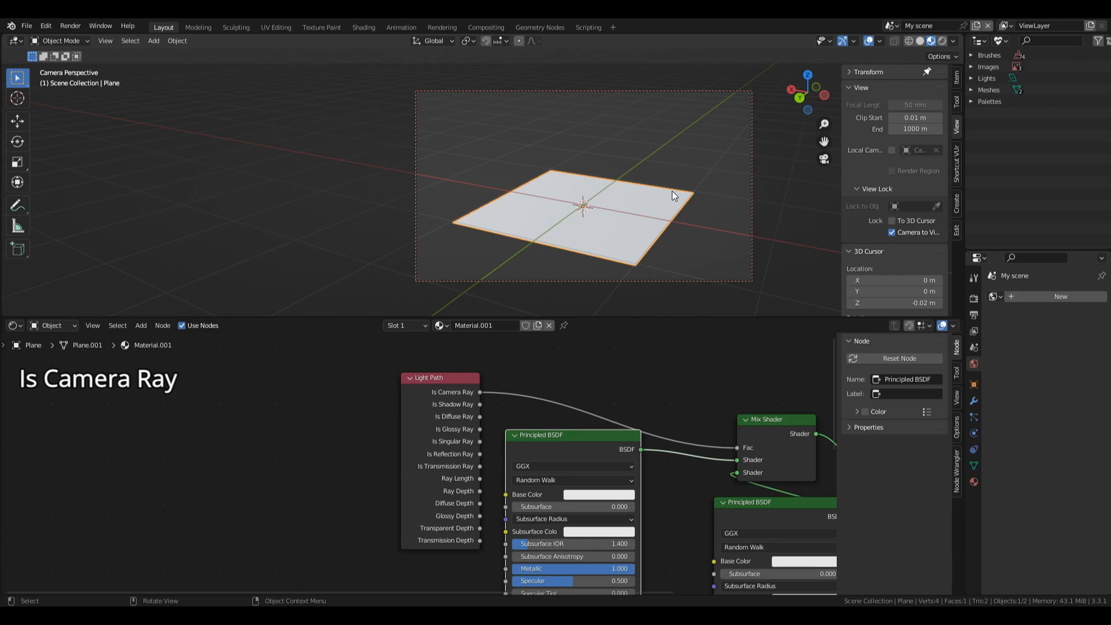
# Step: Add a cube and move it about 3.18 m along the X axis, beside the plane
pyautogui.press('shift')
pyautogui.hotkey('shift', 'a')
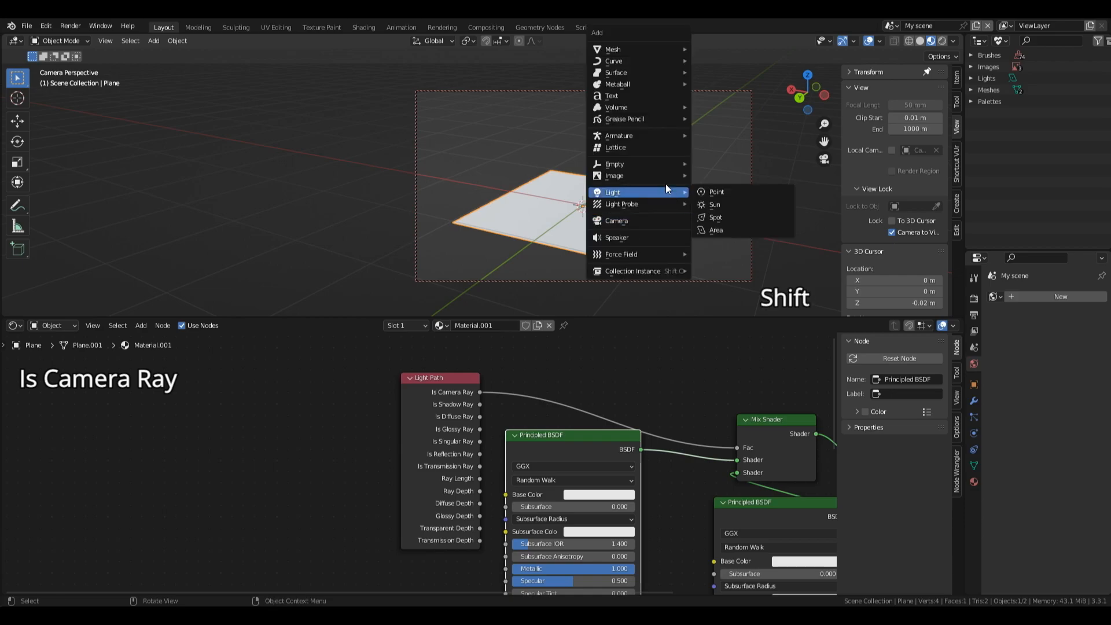
pyautogui.moveTo(660, 49)
pyautogui.click(716, 74)
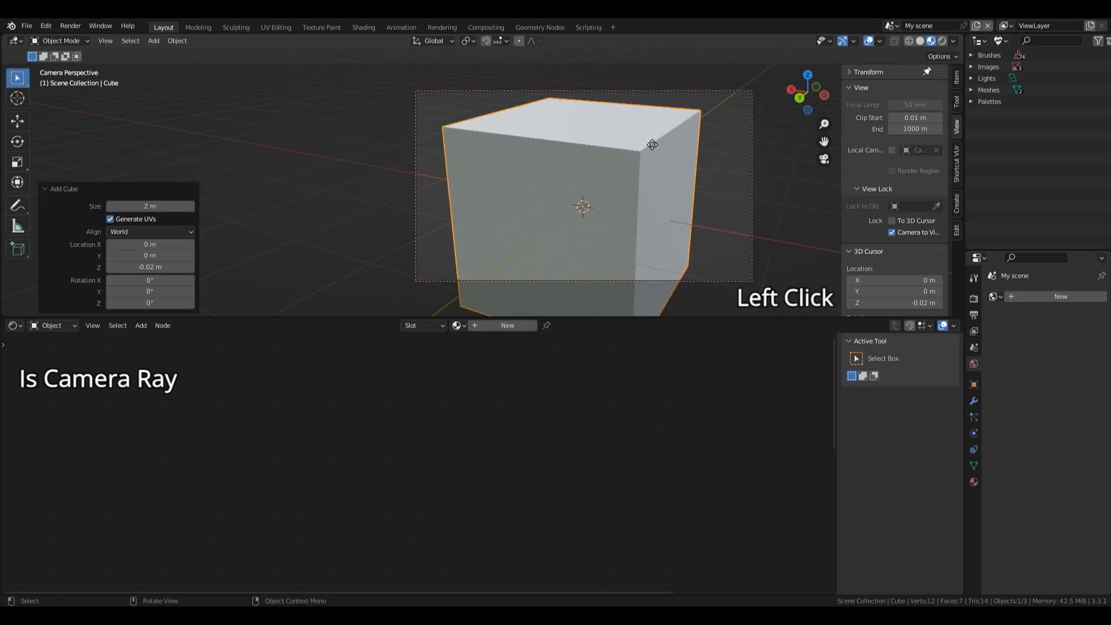
pyautogui.press('g')
pyautogui.press('x')
pyautogui.click(447, 144)
# Step: Duplicate the cube and move the copy about -2.85 m in X and -4.17 m in Y, behind the plane, keeping its height
pyautogui.hotkey('shift', 'd')
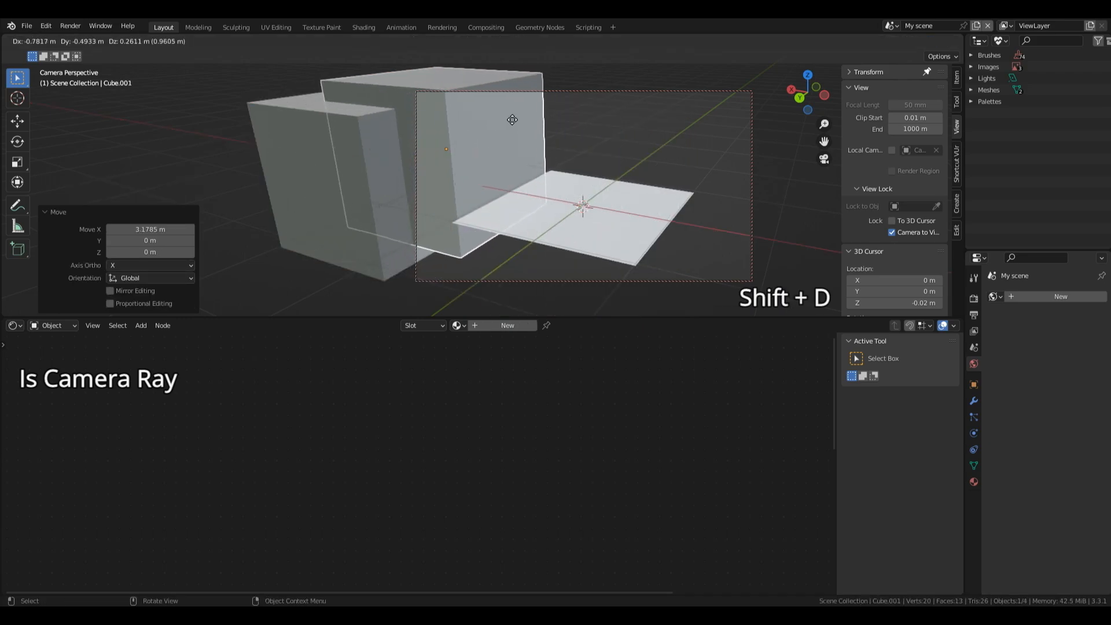
pyautogui.hotkey('shift', 'z')
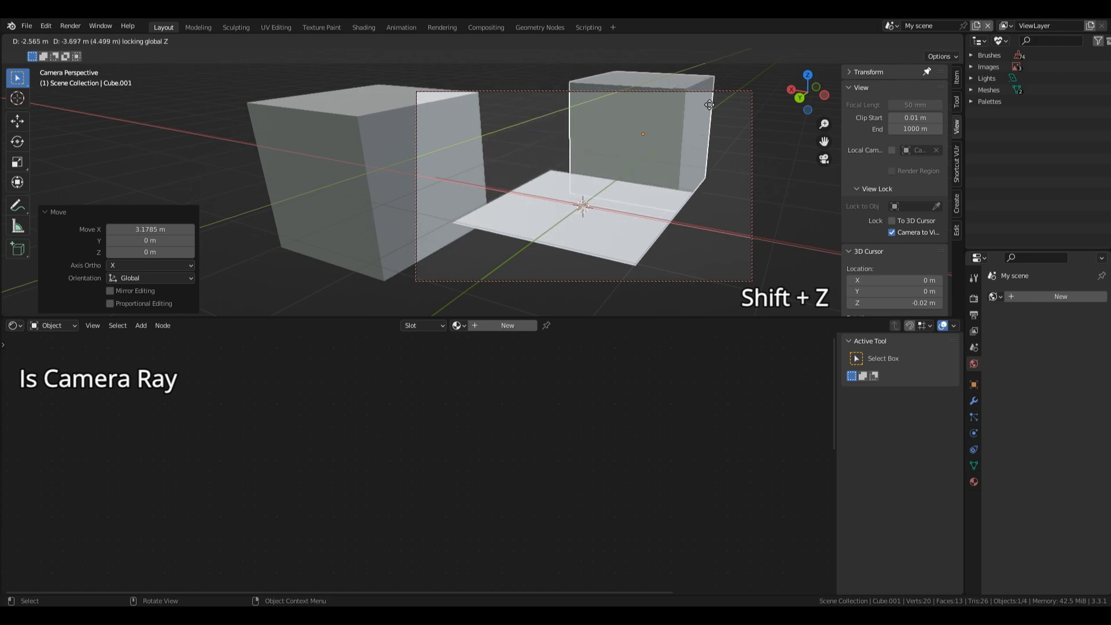
pyautogui.click(731, 103)
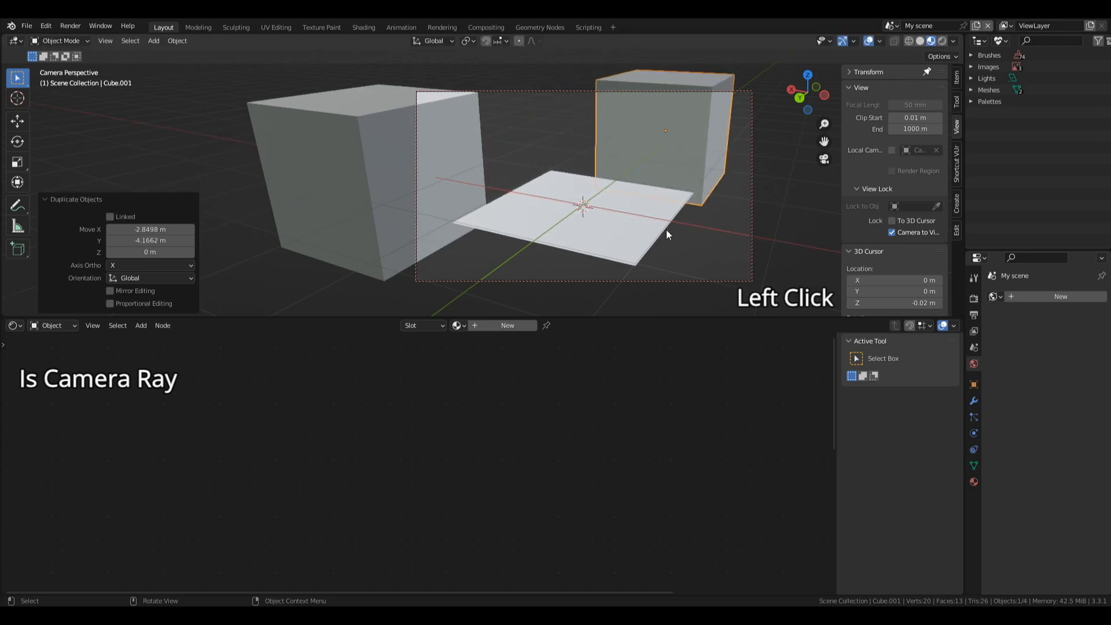
# Step: Give the duplicated cube a new glass material with Transmission 1.000 and Roughness 0.000
pyautogui.click(507, 326)
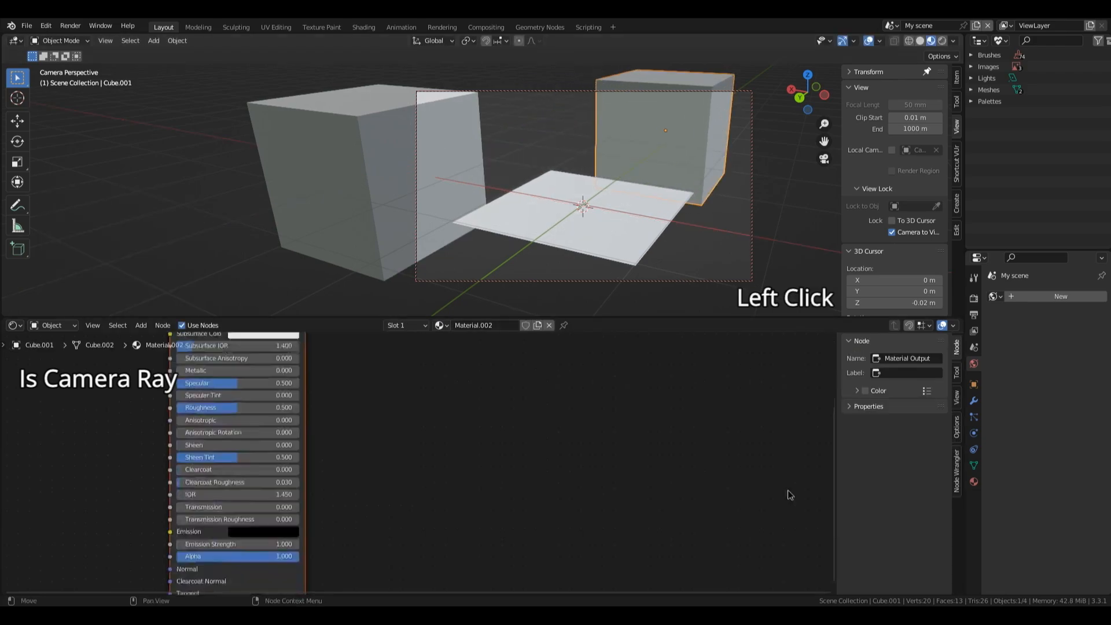
pyautogui.moveTo(210, 505); pyautogui.dragTo(333, 506)
pyautogui.moveTo(534, 353); pyautogui.dragTo(534, 436, button='middle')
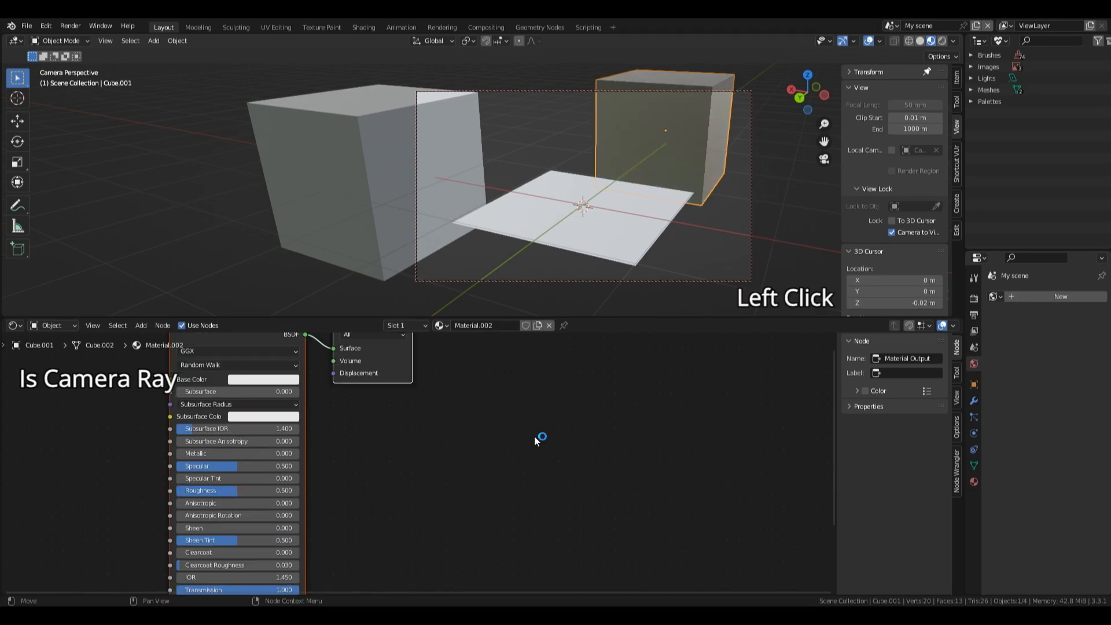
pyautogui.moveTo(249, 491); pyautogui.dragTo(177, 491)
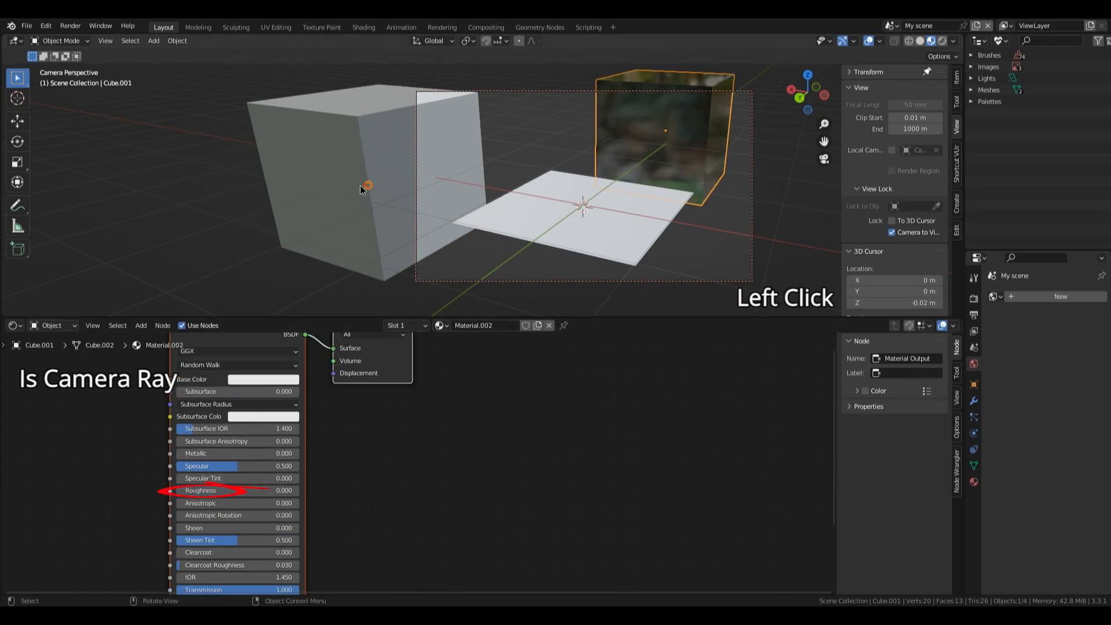
# Step: Give the first cube its own new material with Roughness 0.095 and a red base colour (R 0.800, G 0.053, B 0.088)
pyautogui.click(360, 186)
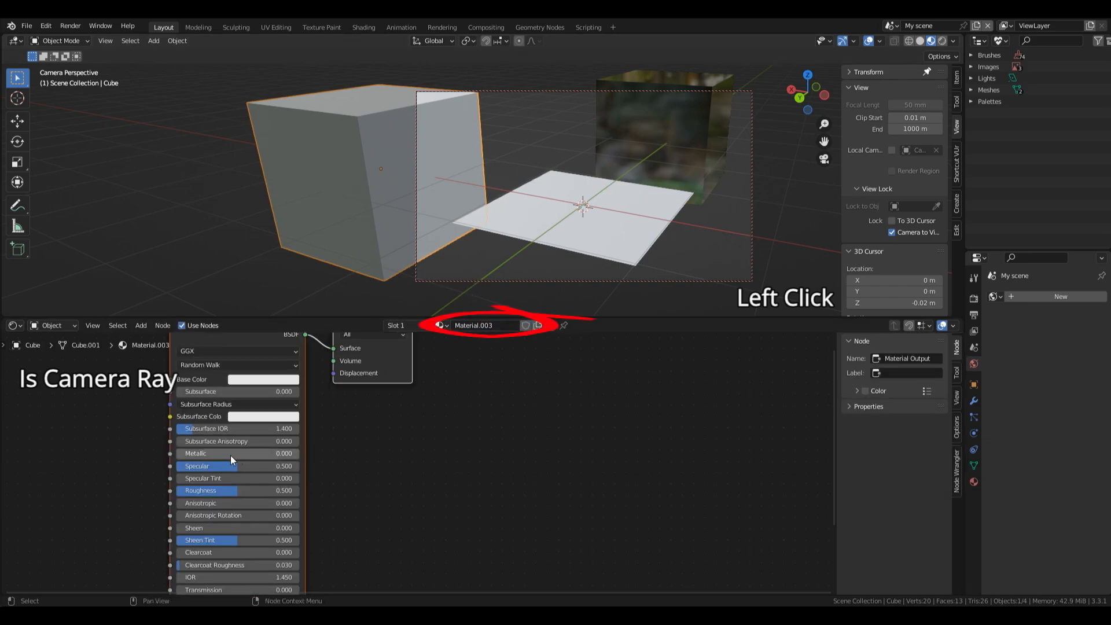
pyautogui.moveTo(237, 491); pyautogui.dragTo(199, 491)
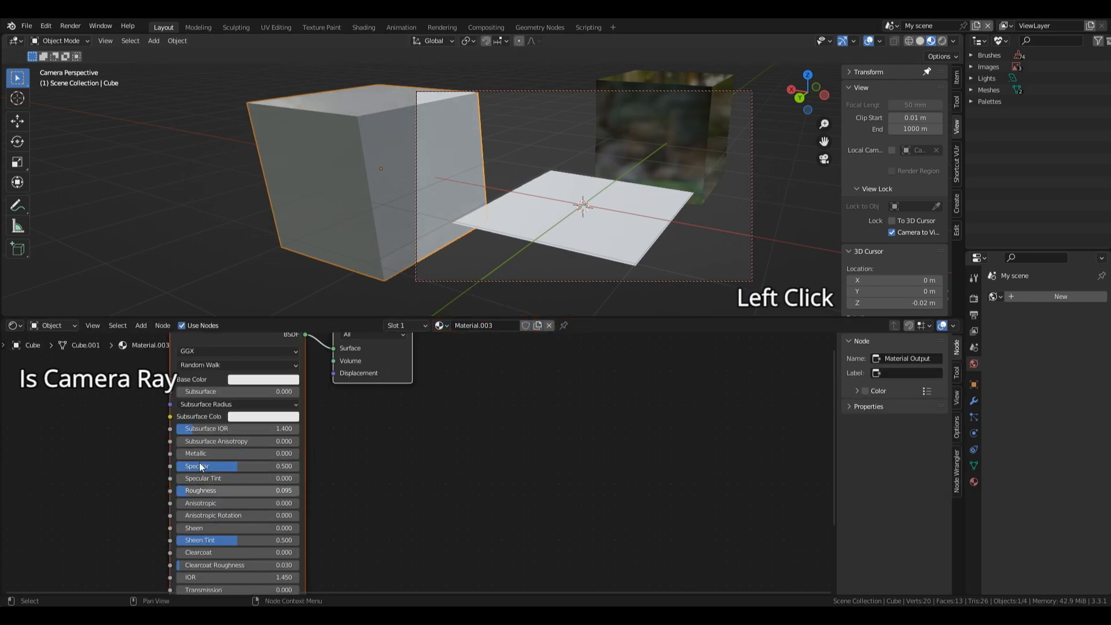
pyautogui.click(267, 379)
pyautogui.click(279, 289)
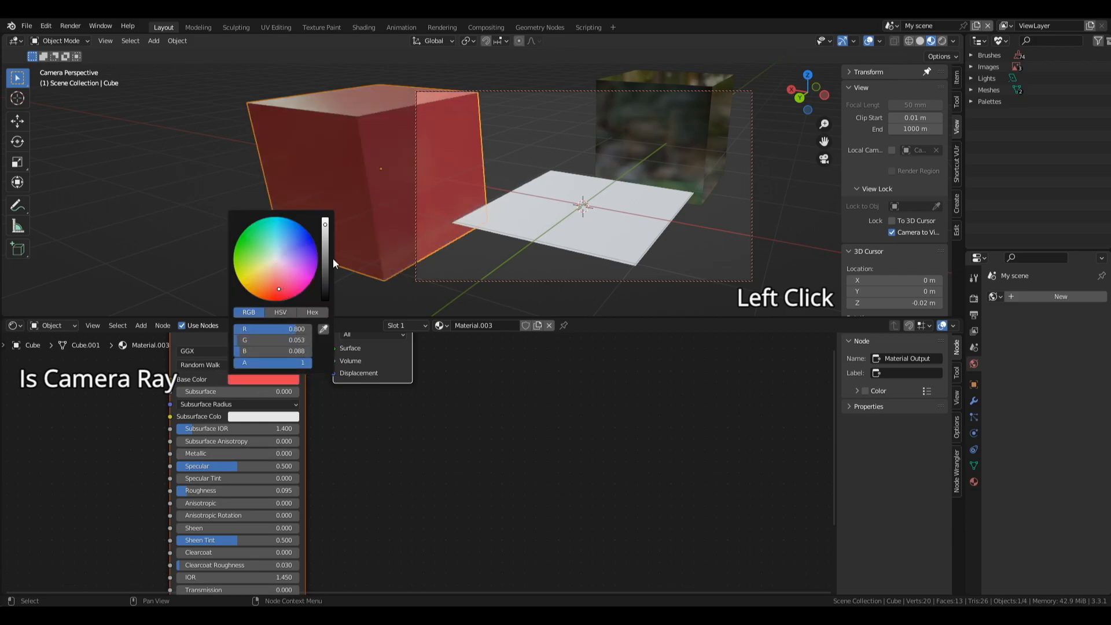
# Step: Add a UV sphere at the scene centre and raise it about 0.72 m along Z above the plane
pyautogui.hotkey('shift', 'a')
pyautogui.moveTo(605, 185)
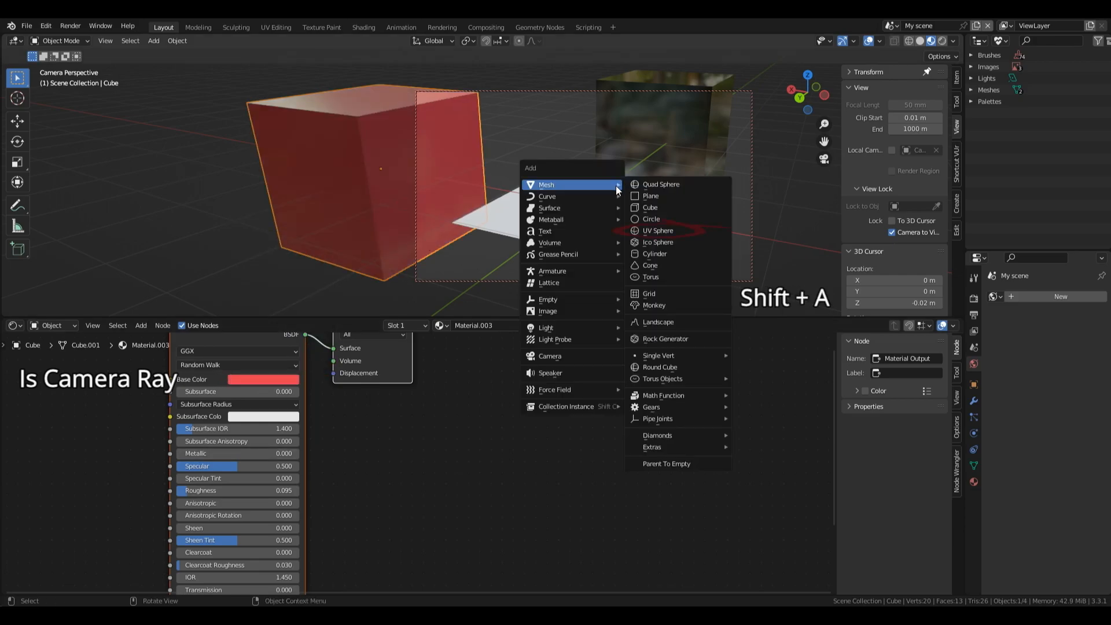
pyautogui.click(663, 232)
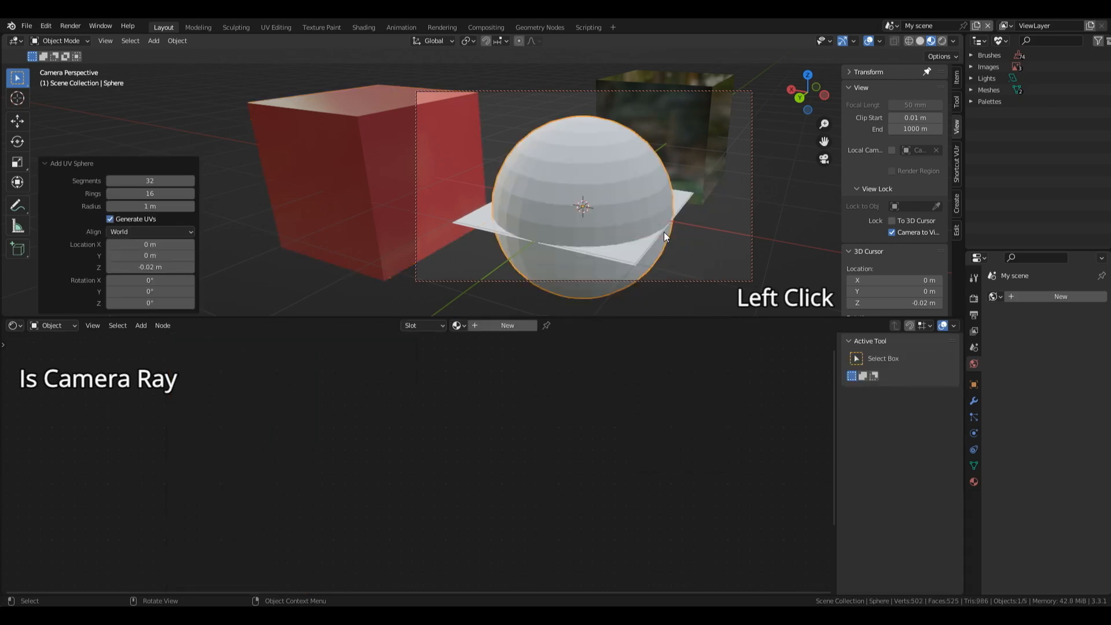
pyautogui.press('g')
pyautogui.press('z')
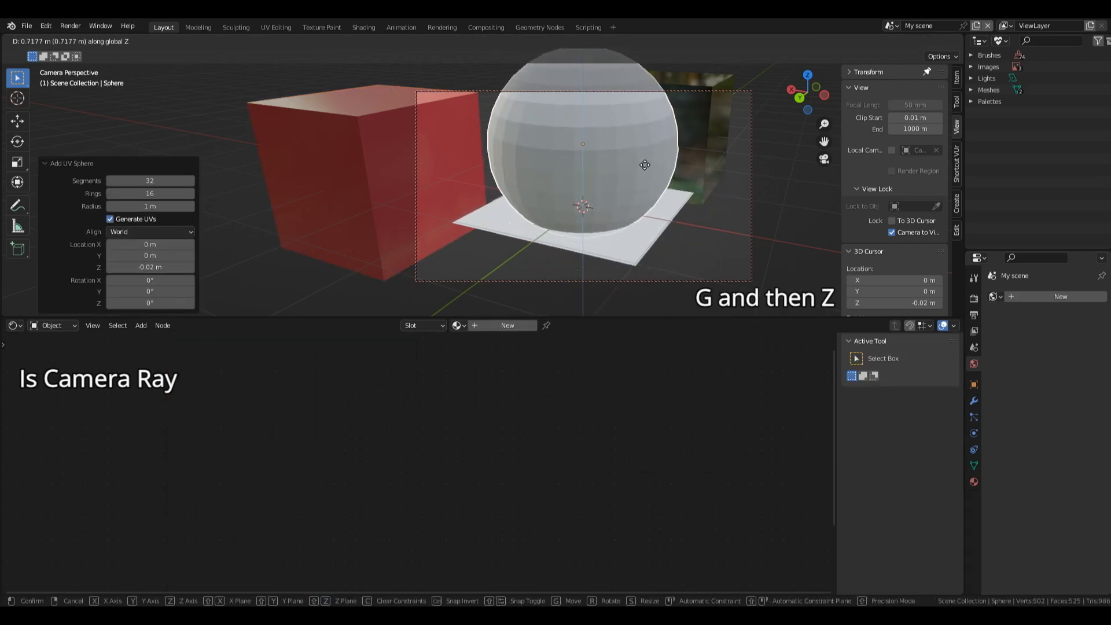
pyautogui.click(645, 165)
# Step: Scale the sphere to about 0.236 and move it about 1.10 m in Y and -0.36 m in X
pyautogui.press('s')
pyautogui.click(591, 152)
pyautogui.press('g')
pyautogui.press('y')
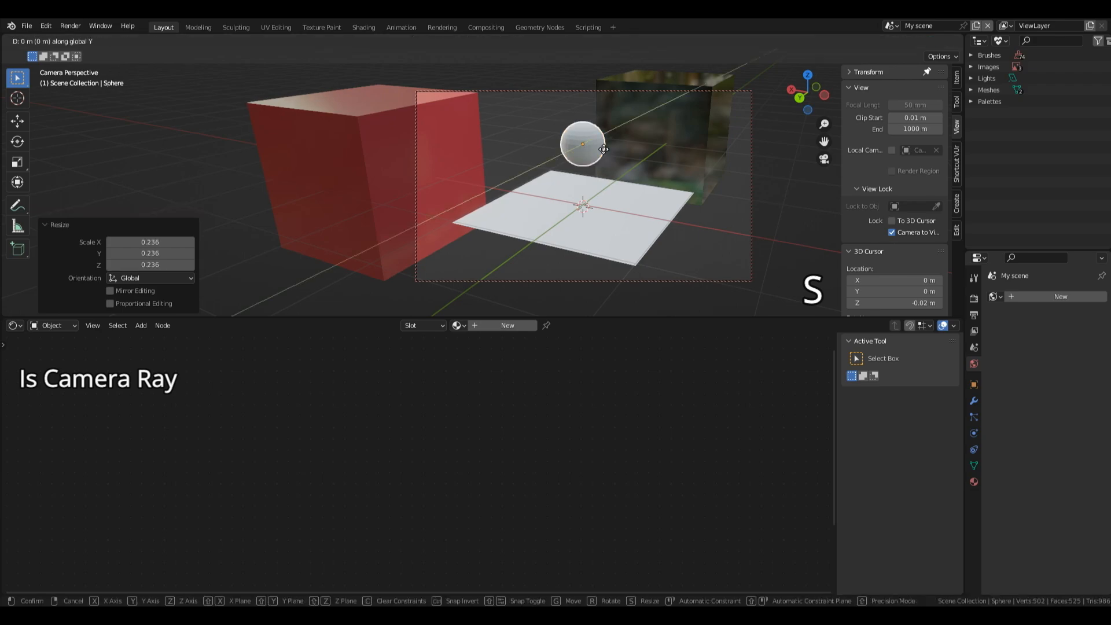
pyautogui.press('Return')
pyautogui.press('g')
pyautogui.press('x')
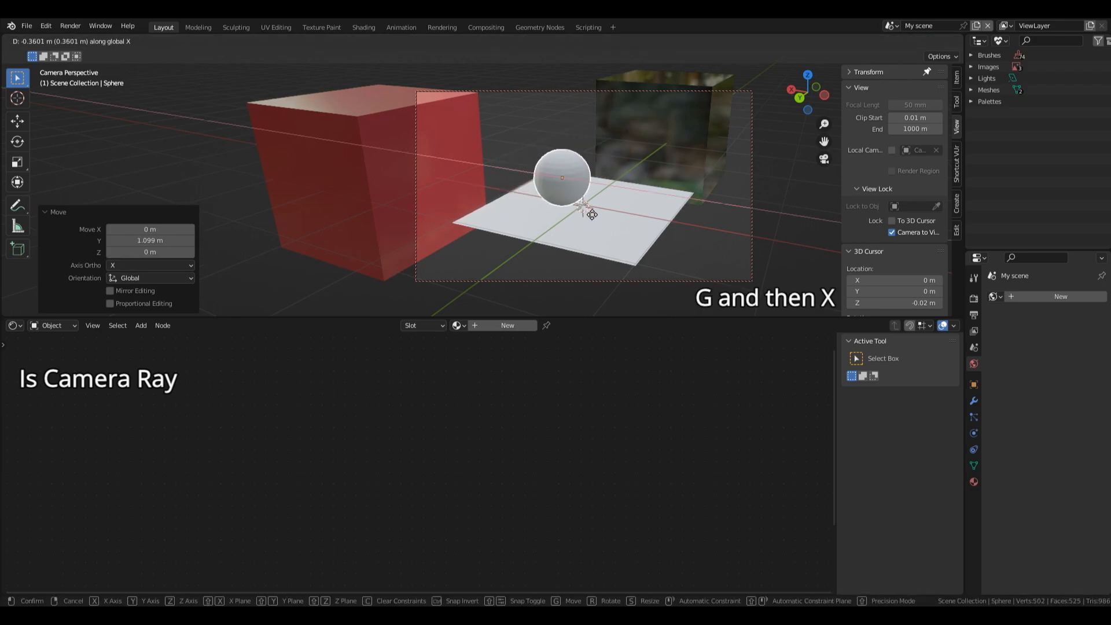
pyautogui.click(679, 163)
# Step: Rename the material of the transparent cube behind the plane as glass
pyautogui.click(678, 146)
pyautogui.doubleClick(470, 326)
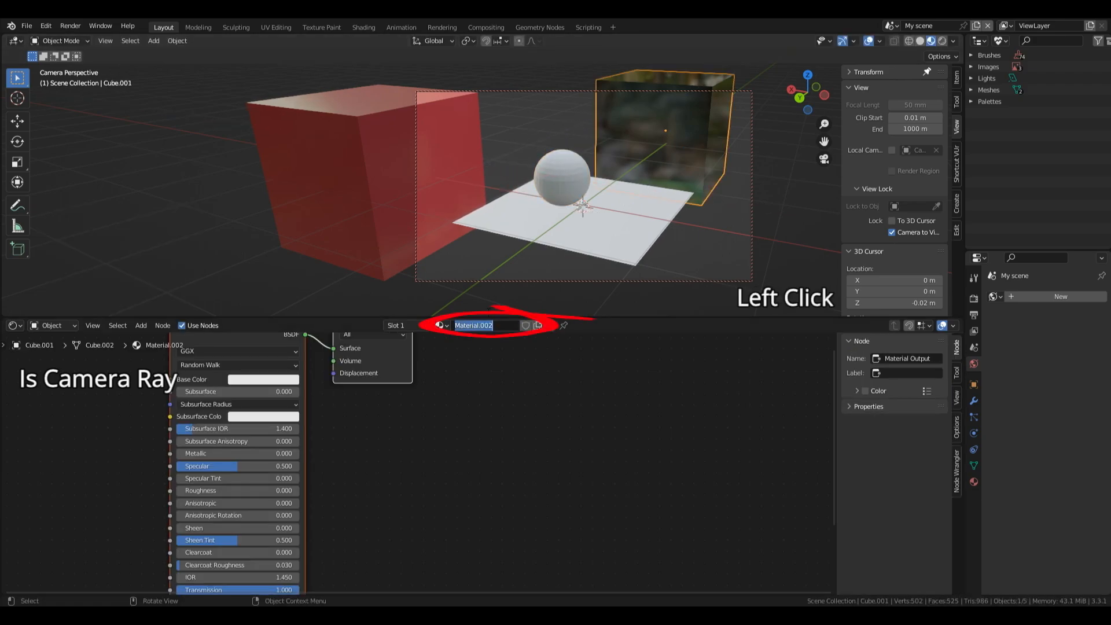
# Step: Shade the sphere smooth and assign it the existing glass material
pyautogui.click(563, 180)
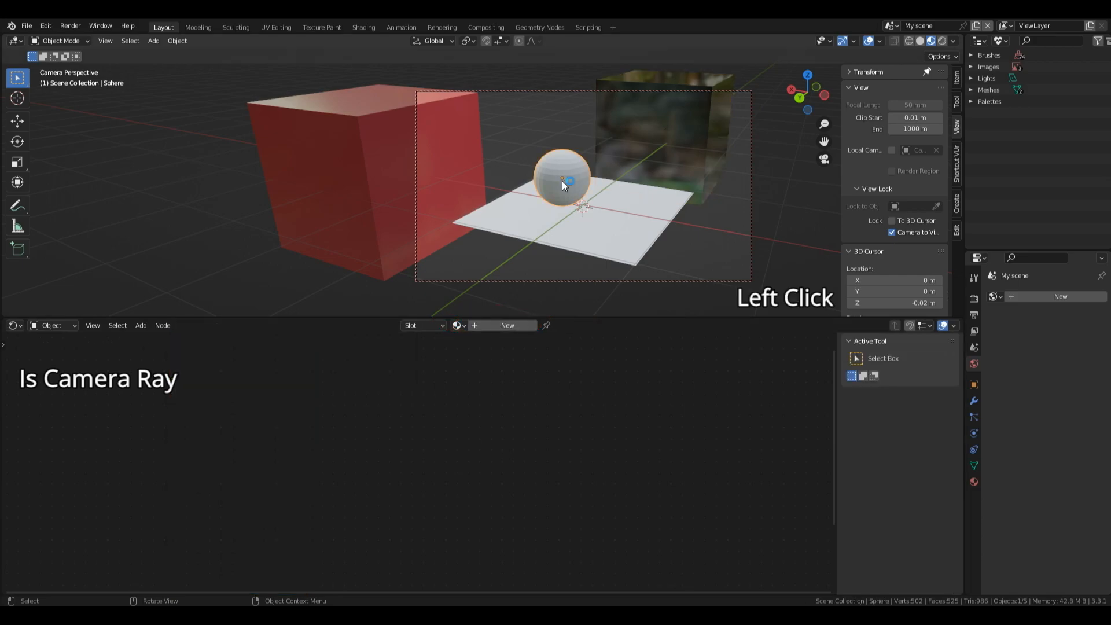
pyautogui.rightClick(562, 182)
pyautogui.click(562, 182)
pyautogui.click(557, 281)
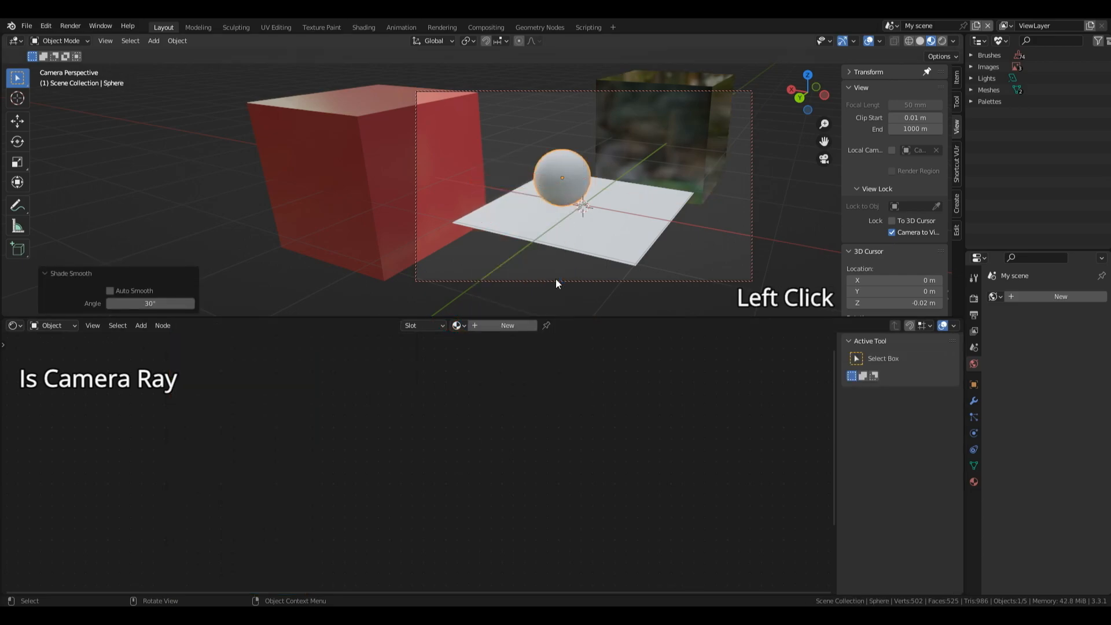
pyautogui.click(459, 325)
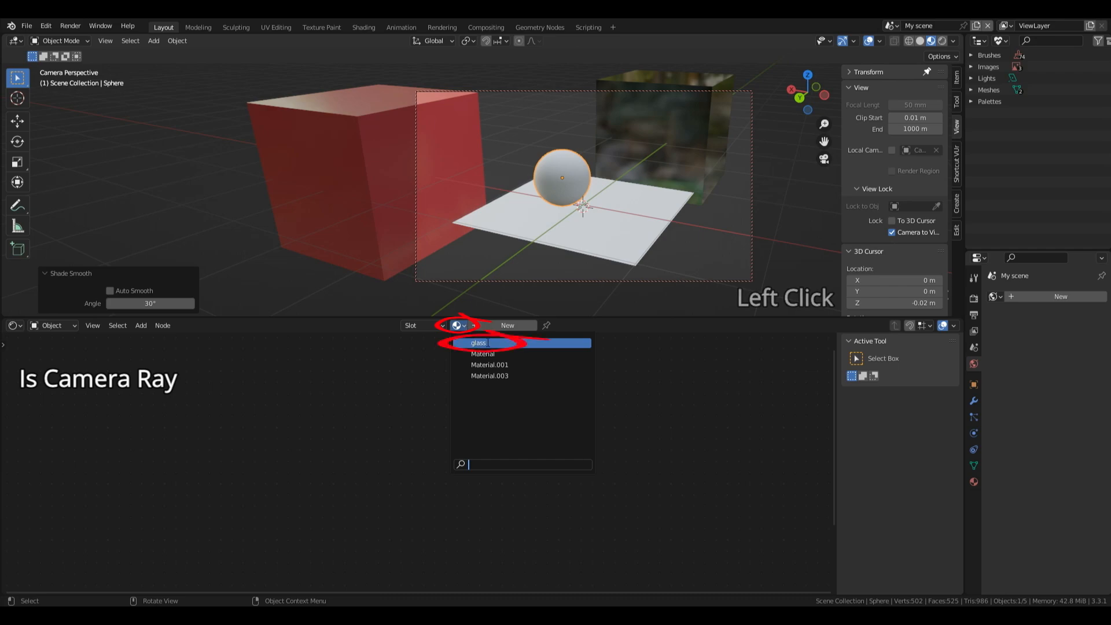
pyautogui.click(498, 341)
# Step: Preview the scene in rendered shading with the plane selected and create a new World for it
pyautogui.click(592, 243)
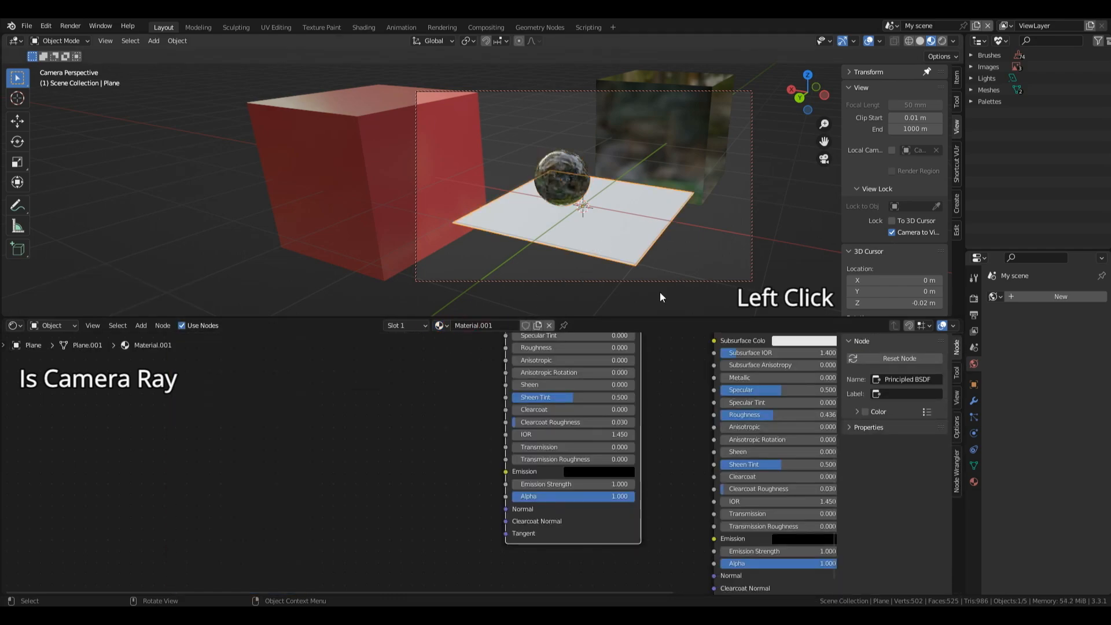
pyautogui.click(943, 40)
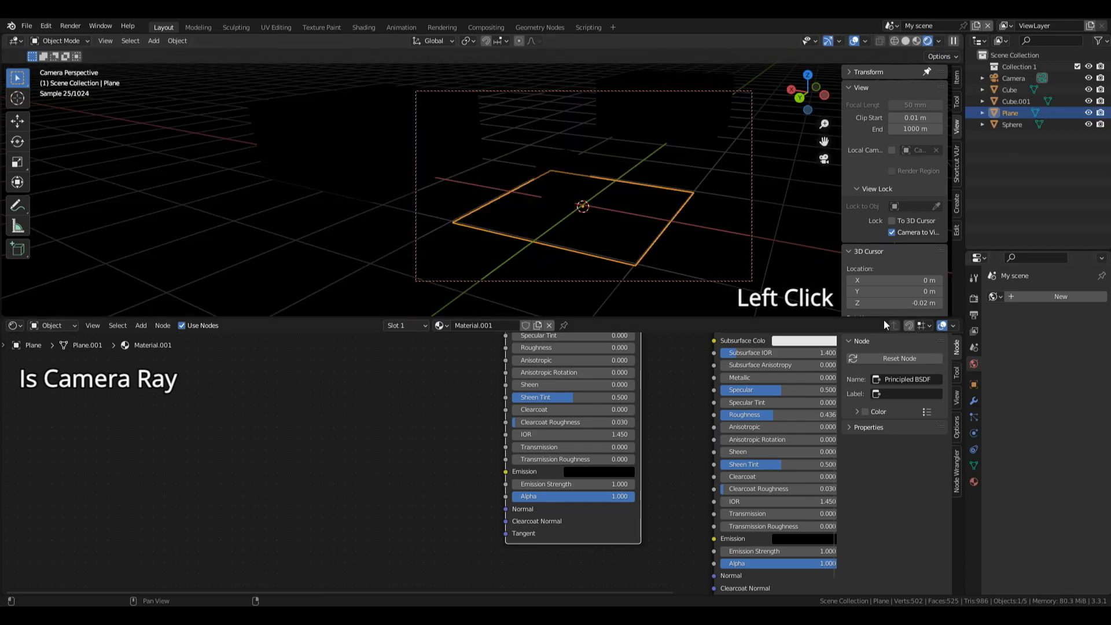
pyautogui.click(1038, 297)
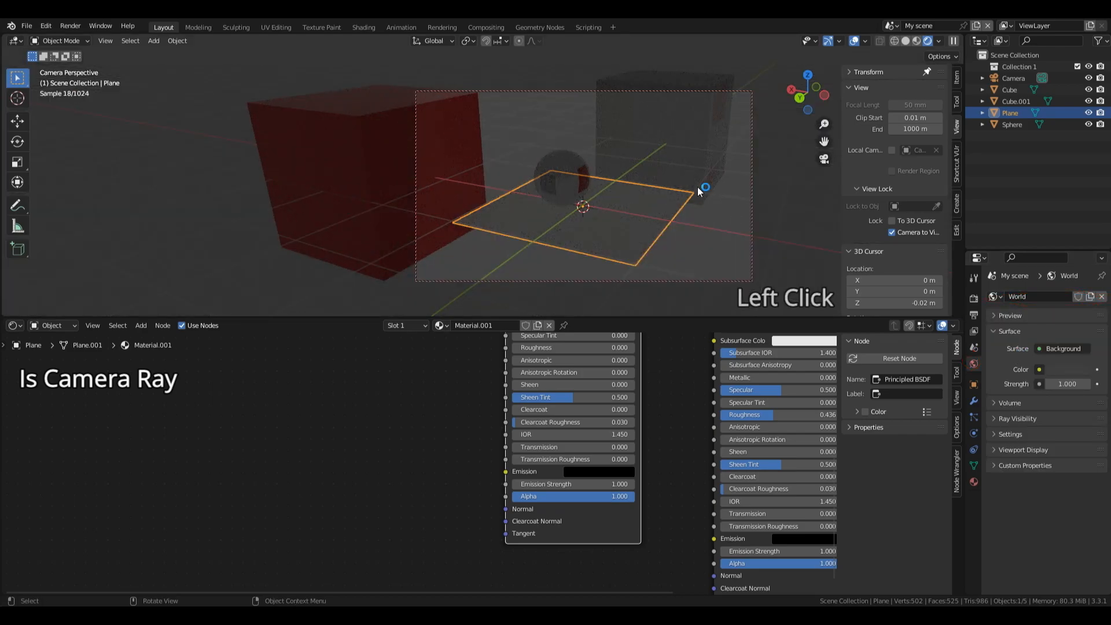
# Step: Add a point light and raise it about 1.42 m along Z above the plane
pyautogui.hotkey('shift', 'a')
pyautogui.moveTo(674, 325)
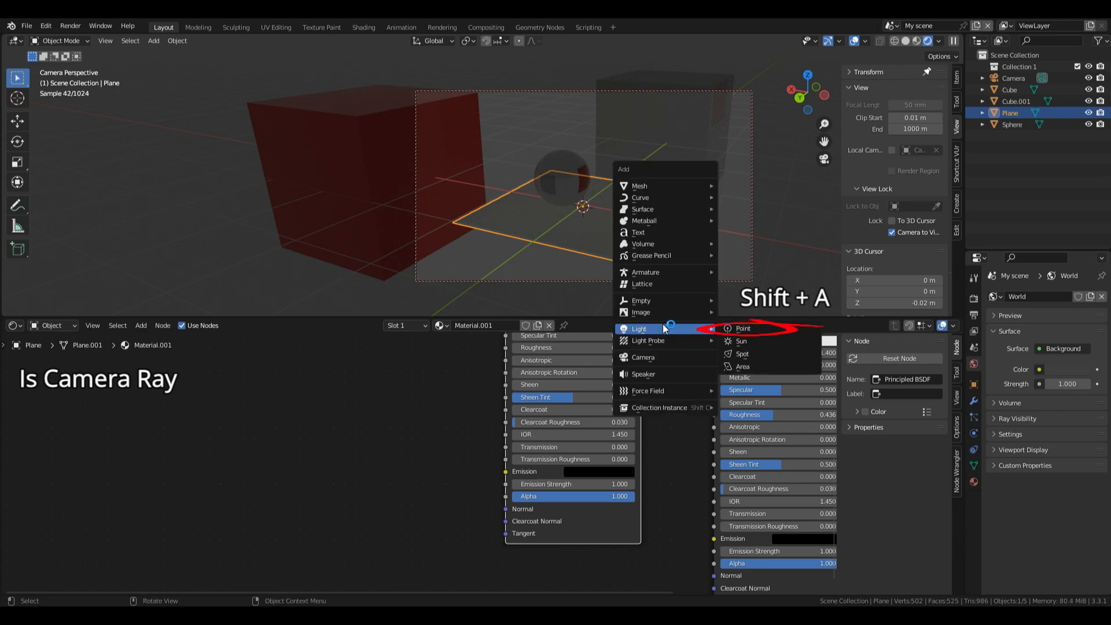
pyautogui.click(748, 325)
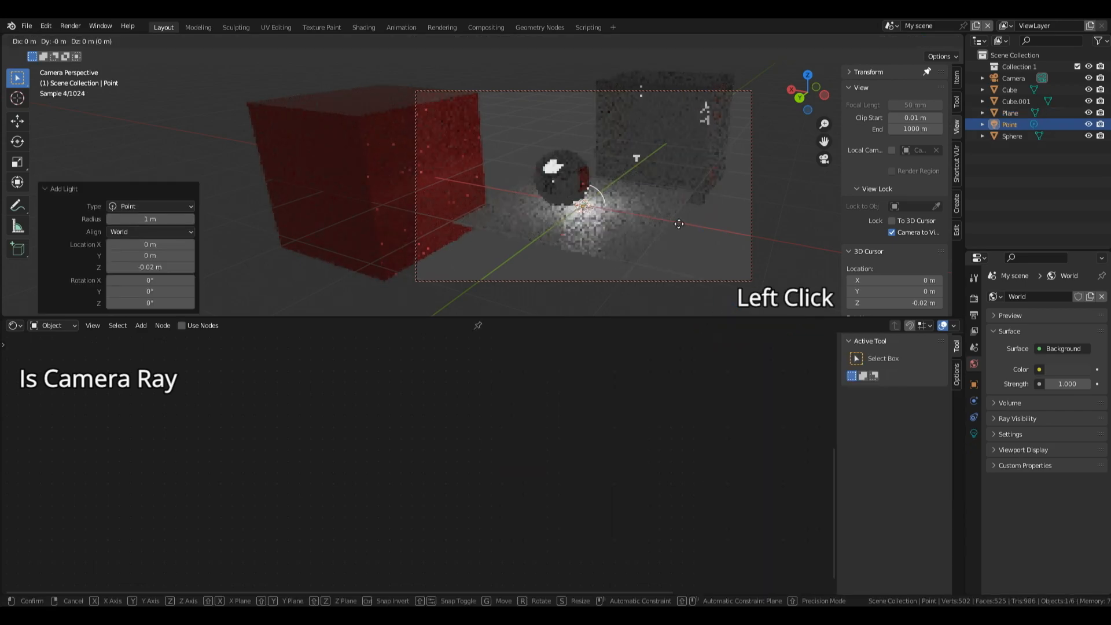
pyautogui.press('g')
pyautogui.press('z')
pyautogui.click(692, 74)
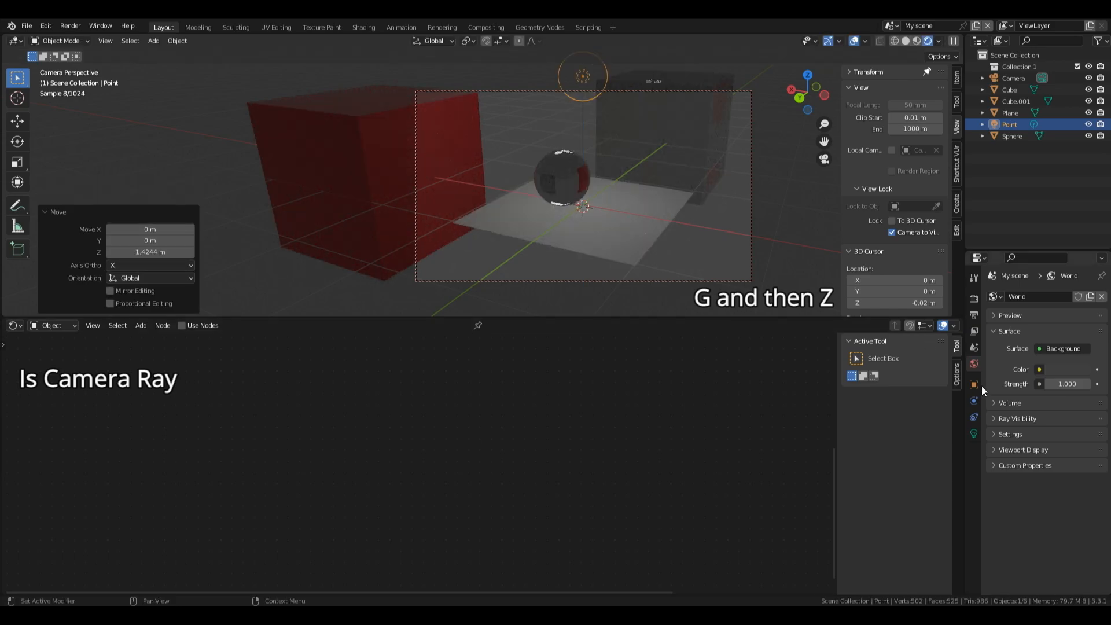
# Step: Set the point light's Power to 500 W
pyautogui.click(974, 433)
pyautogui.click(1060, 375)
pyautogui.write('500')
pyautogui.press('Return')
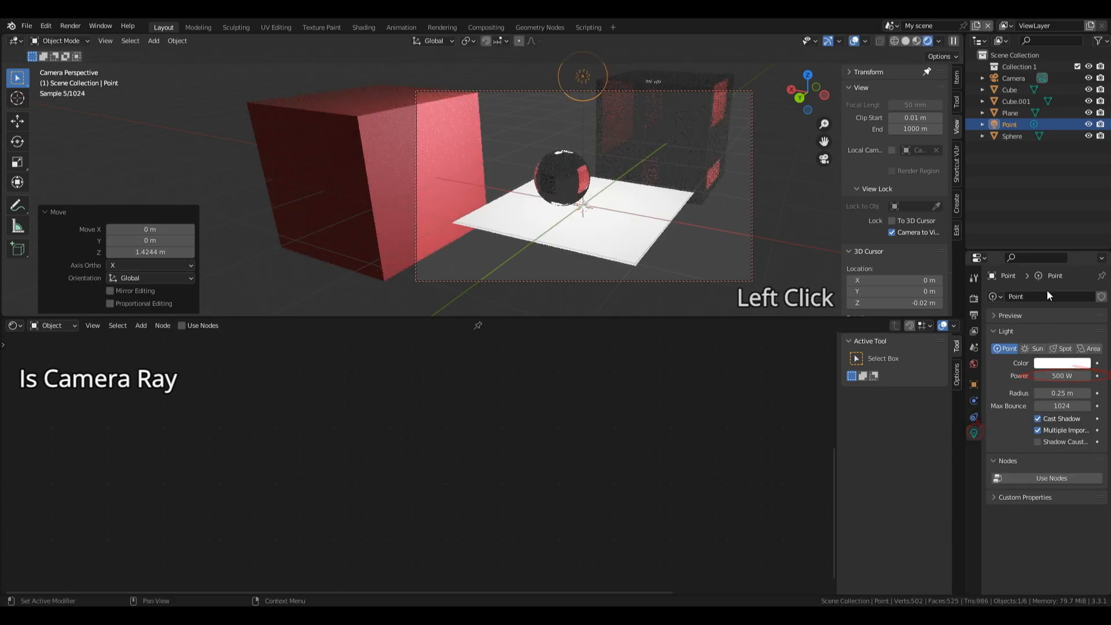
# Step: Pull the camera back in solid shading to frame more of the scene, and turn off the Camera to View lock
pyautogui.scroll(-1, 747, 143)
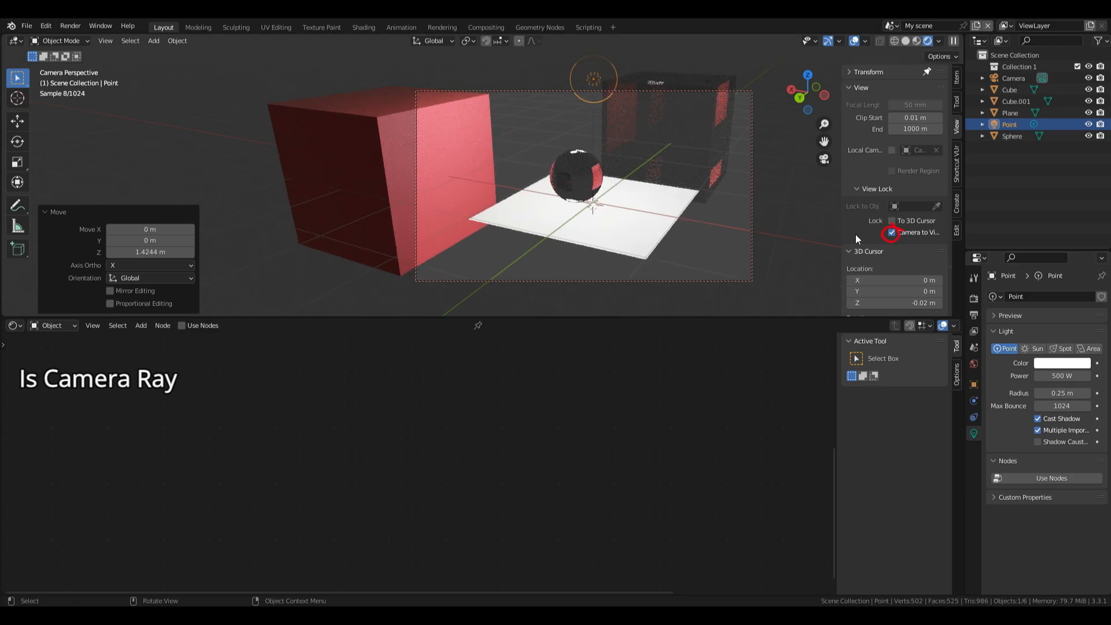
pyautogui.click(908, 43)
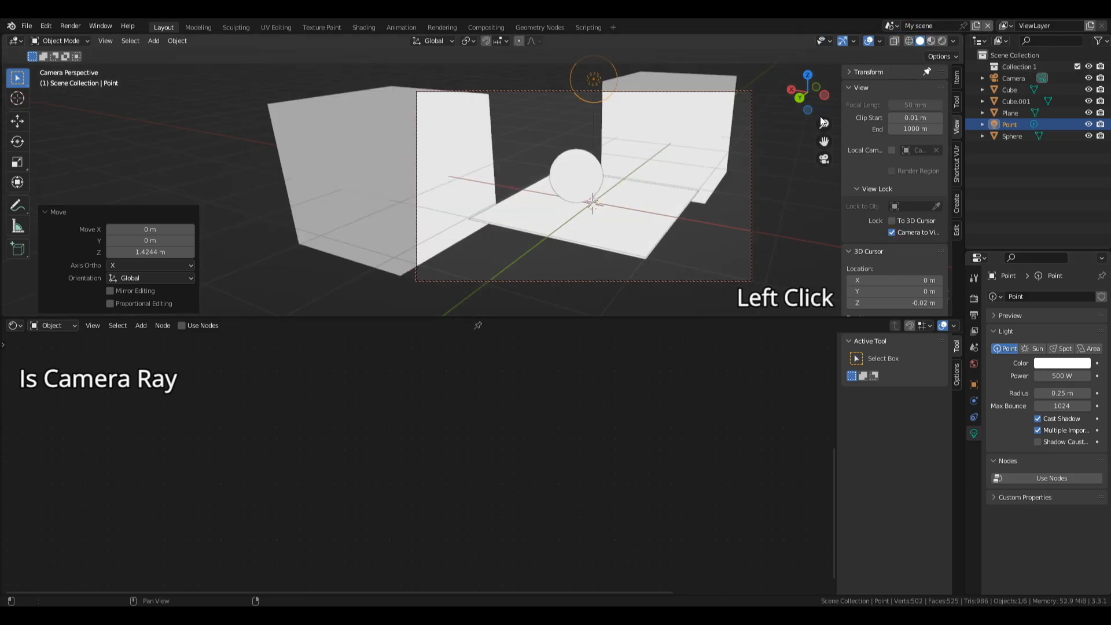
pyautogui.scroll(-5, 749, 142)
pyautogui.scroll(3, 749, 143)
pyautogui.click(893, 232)
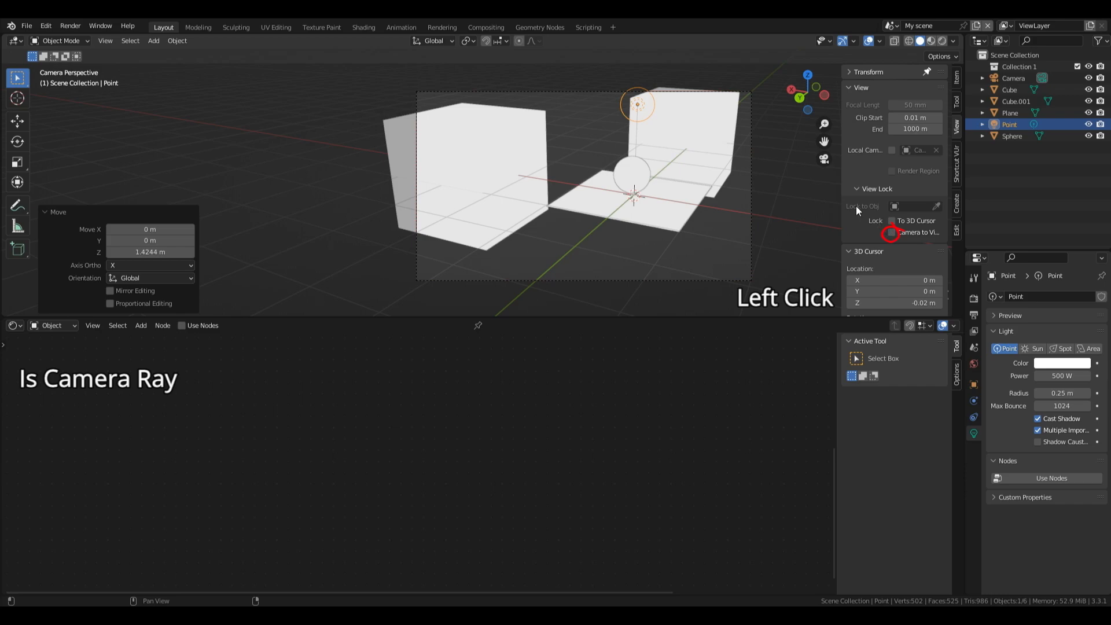
# Step: Set the camera's Passepartout to 1.000 and return the viewport to rendered shading
pyautogui.scroll(1, 786, 178)
pyautogui.moveTo(824, 141); pyautogui.dragTo(765, 237)
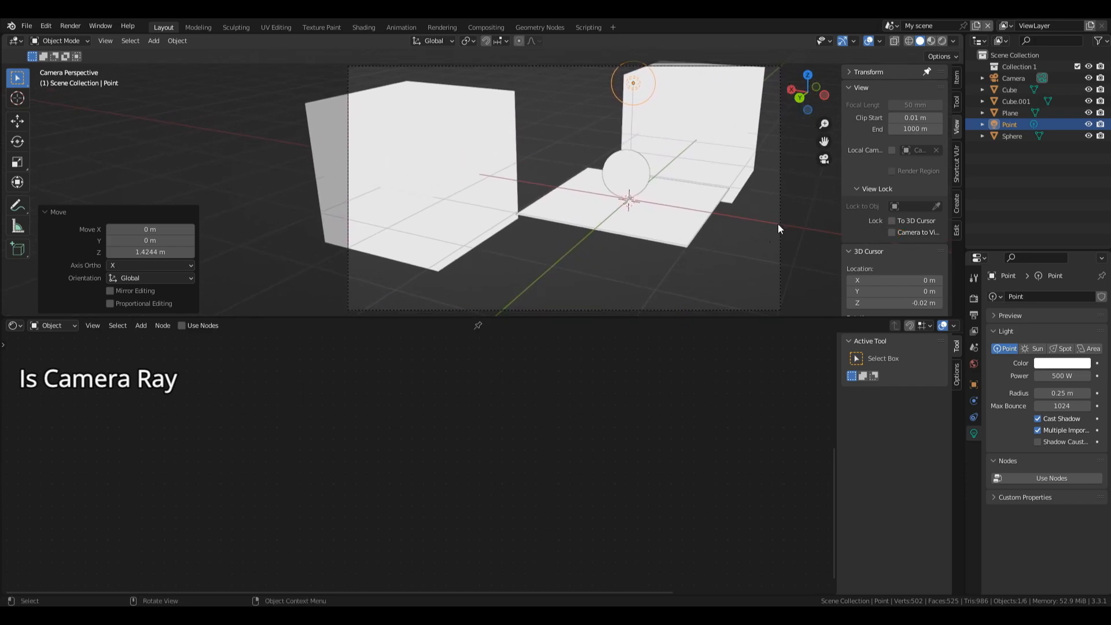
pyautogui.click(778, 226)
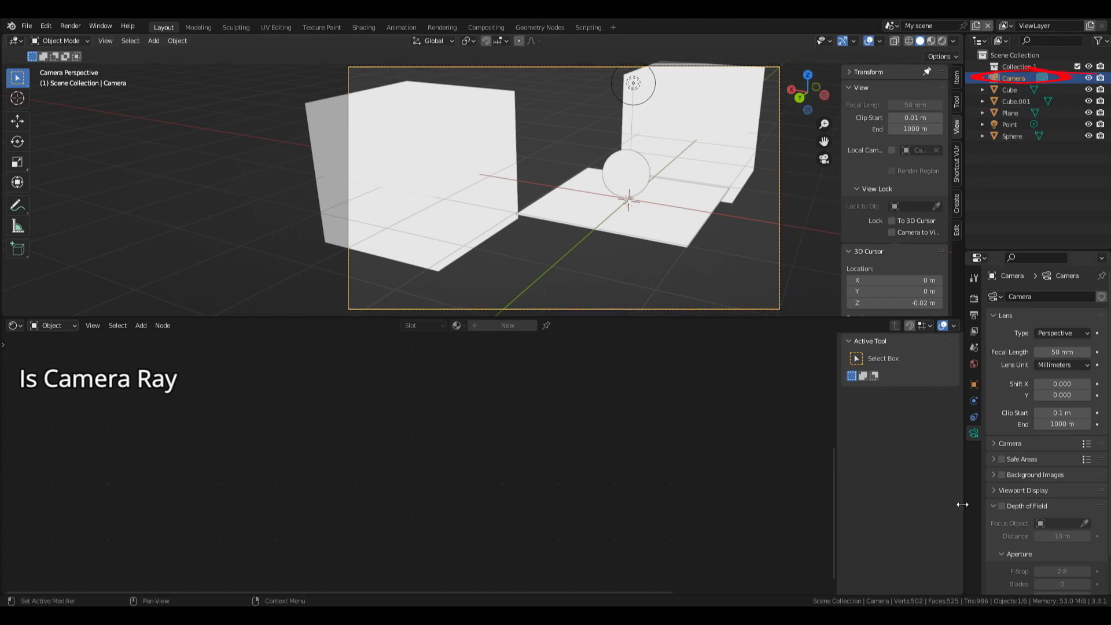
pyautogui.click(991, 490)
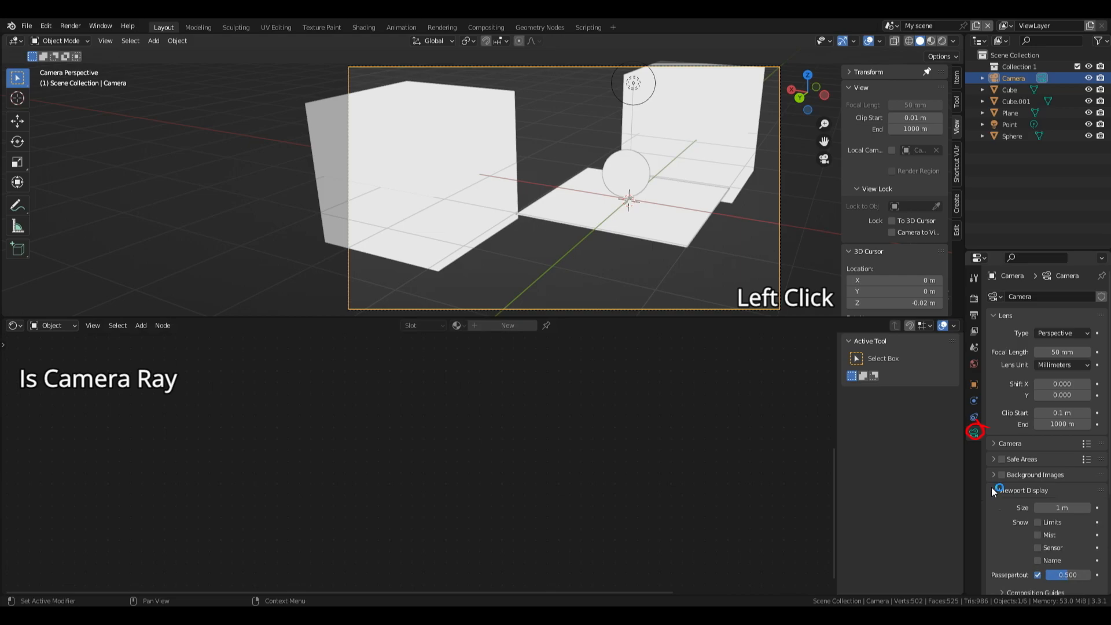
pyautogui.scroll(-2, 1108, 426)
pyautogui.scroll(-2, 1094, 446)
pyautogui.moveTo(1064, 477); pyautogui.dragTo(1092, 477)
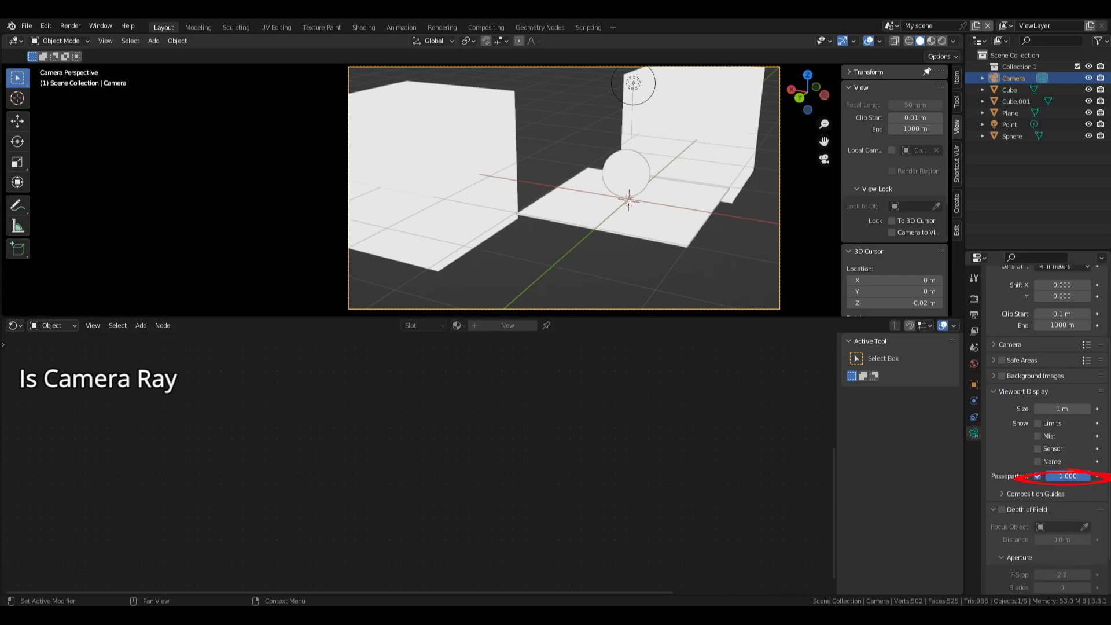
pyautogui.click(941, 43)
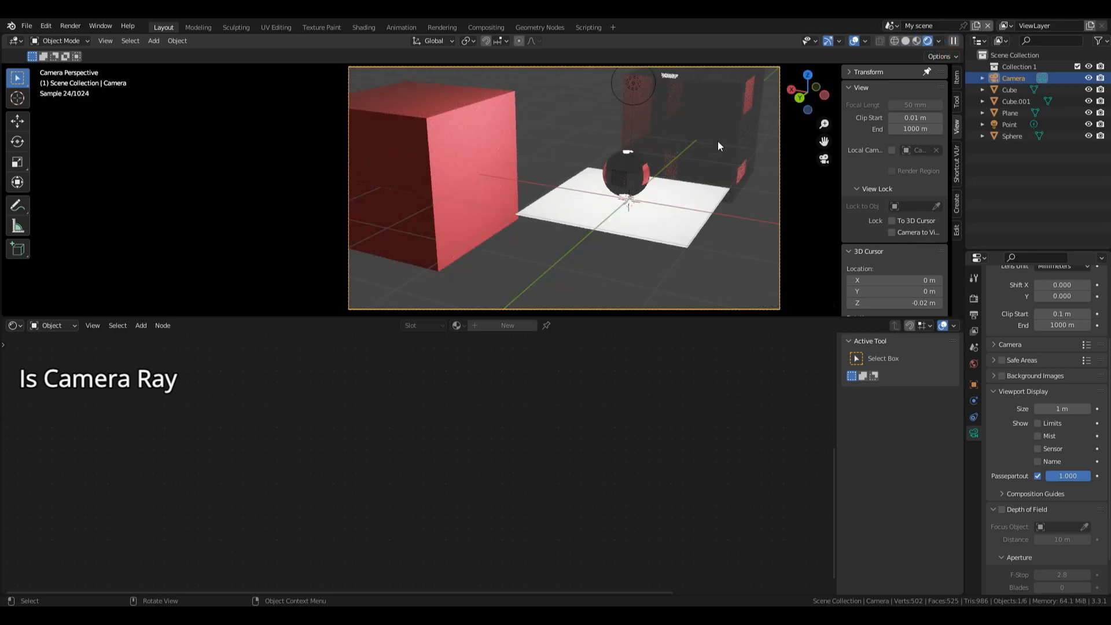
# Step: Lower the plane about 0.31 m along Z and scale it up by about 2.30
pyautogui.click(666, 226)
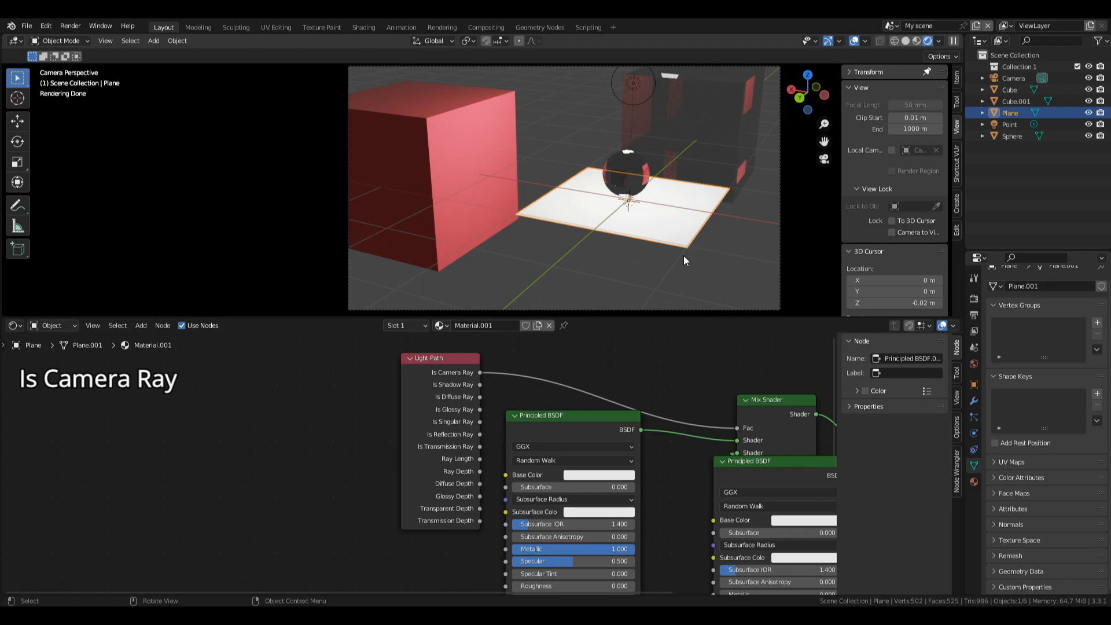
pyautogui.press('g')
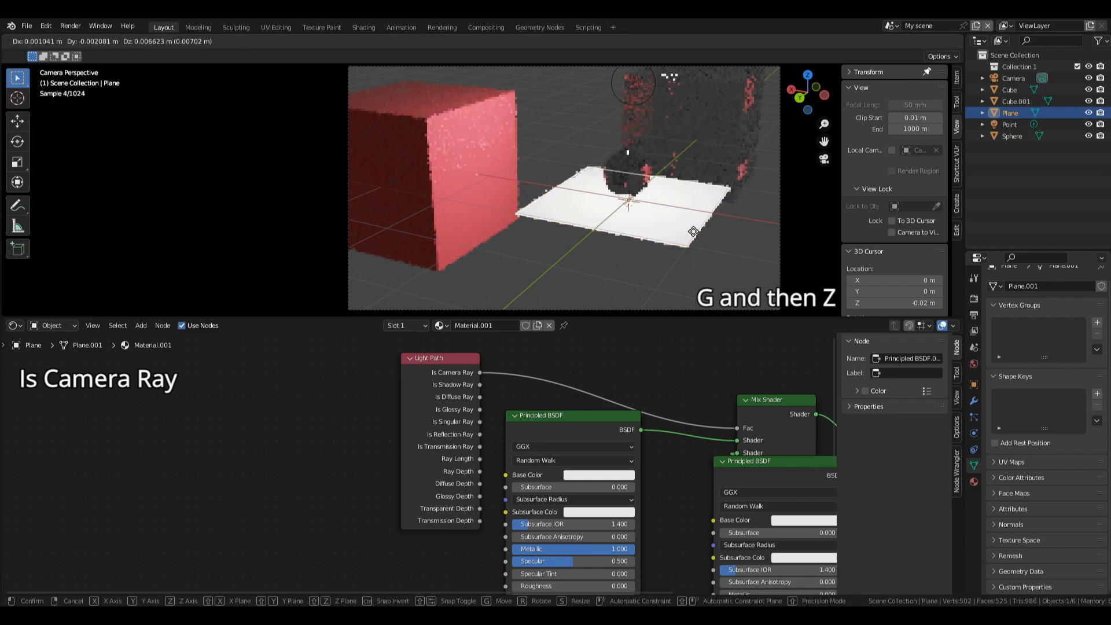
pyautogui.press('z')
pyautogui.click(697, 257)
pyautogui.press('s')
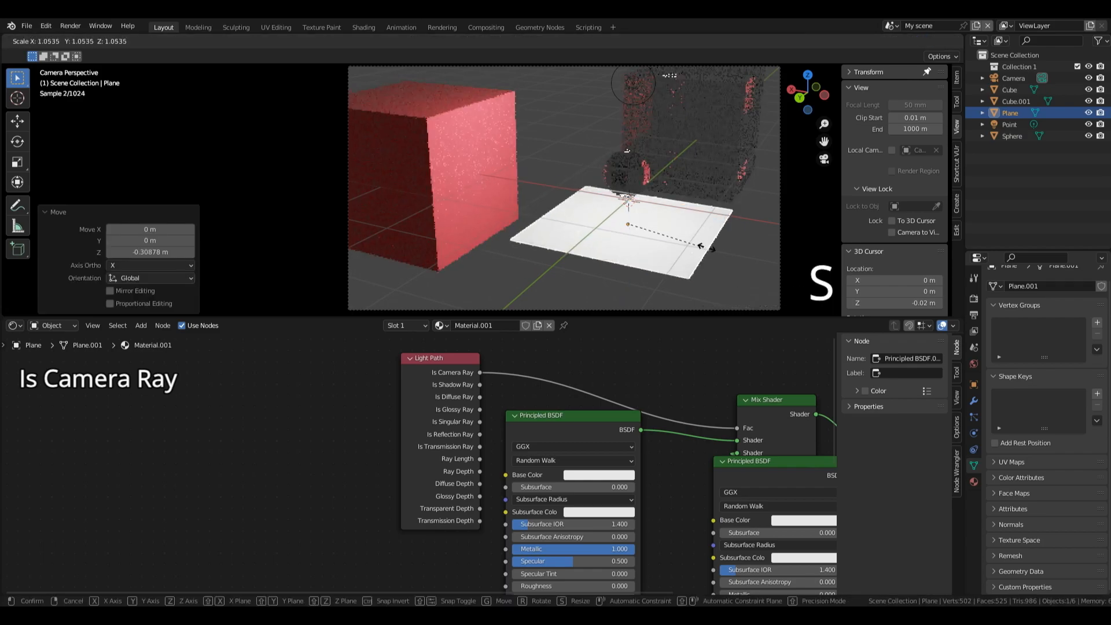
pyautogui.click(799, 264)
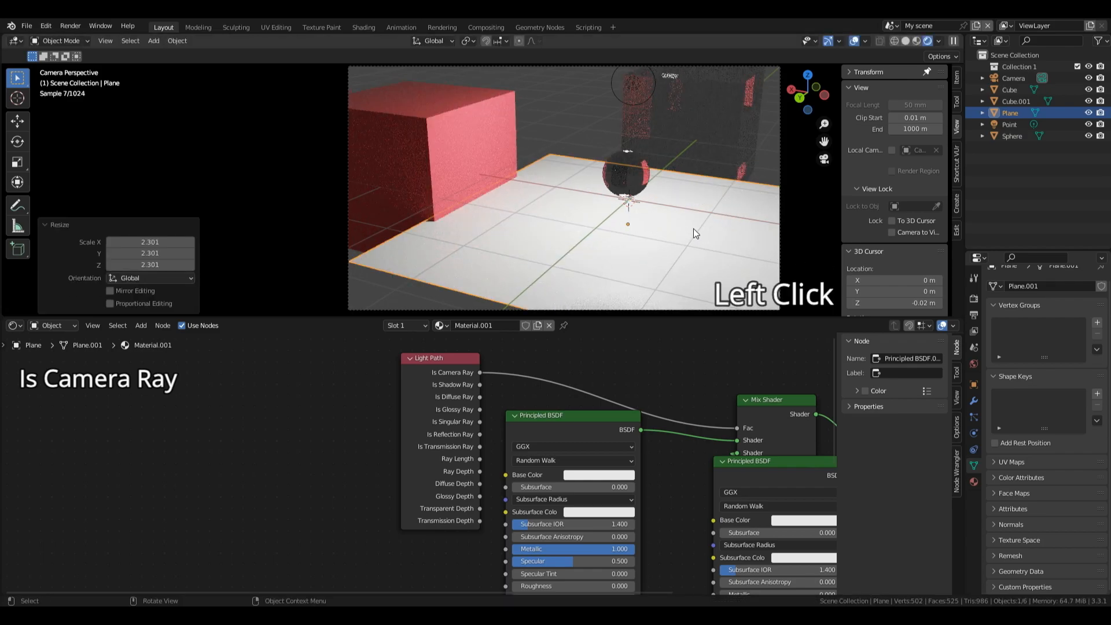
# Step: Lower the plane further along Z and enlarge it by another factor of about 3.55
pyautogui.press('g')
pyautogui.press('z')
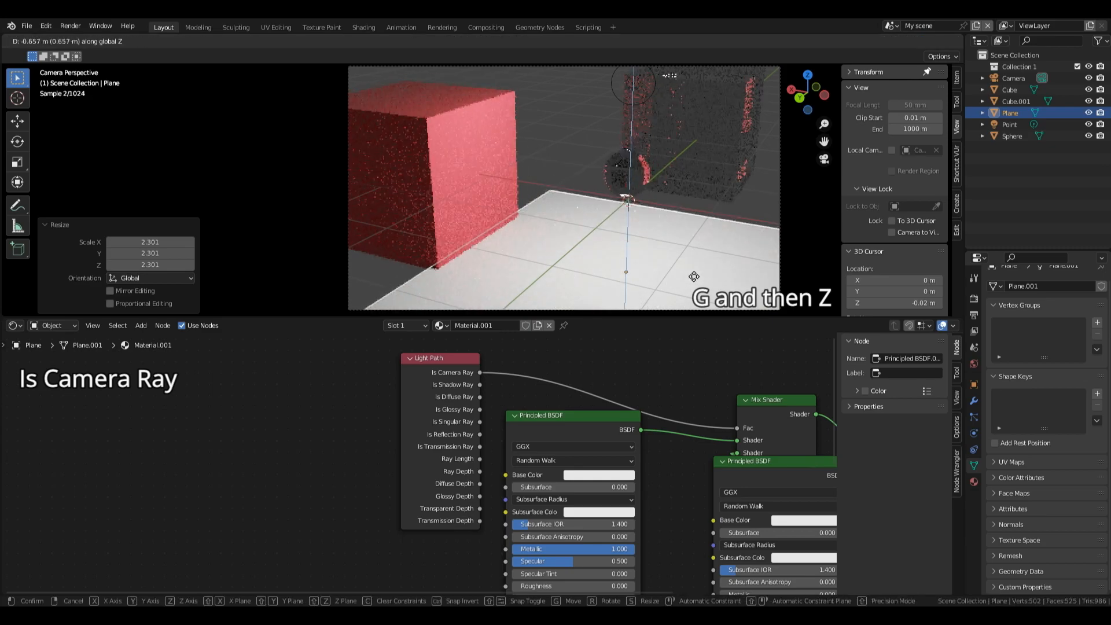
pyautogui.click(696, 259)
pyautogui.press('s')
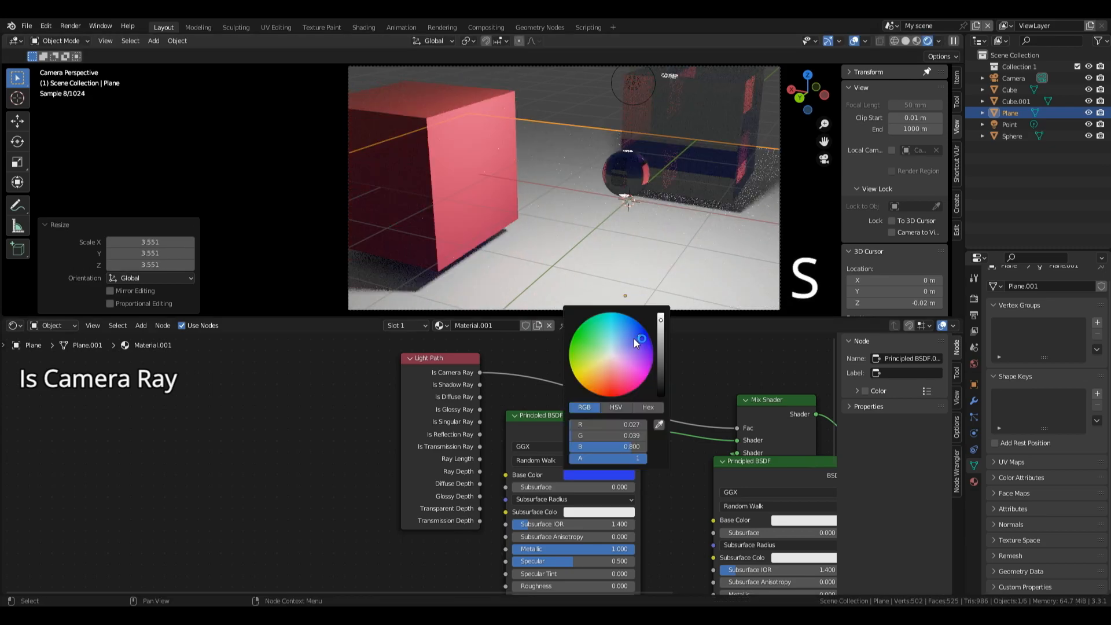
# Step: Give the plane's first Principled BSDF a blue Base Color (R 0.138, G 0.169, B 0.800) and set its Metallic to 0.000
pyautogui.click(634, 339)
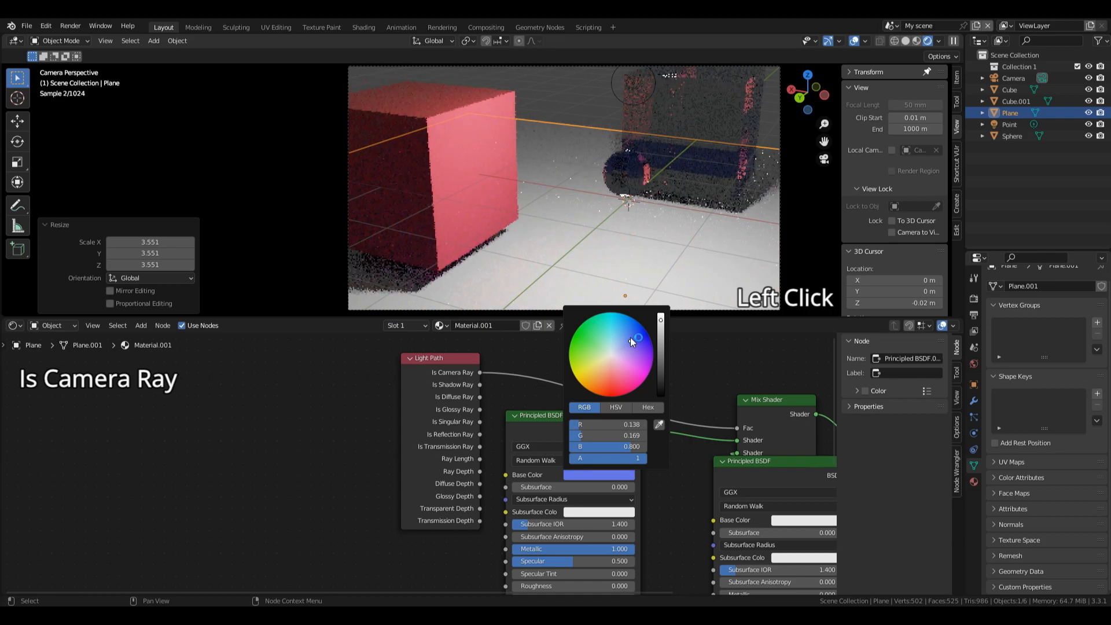
pyautogui.click(589, 473)
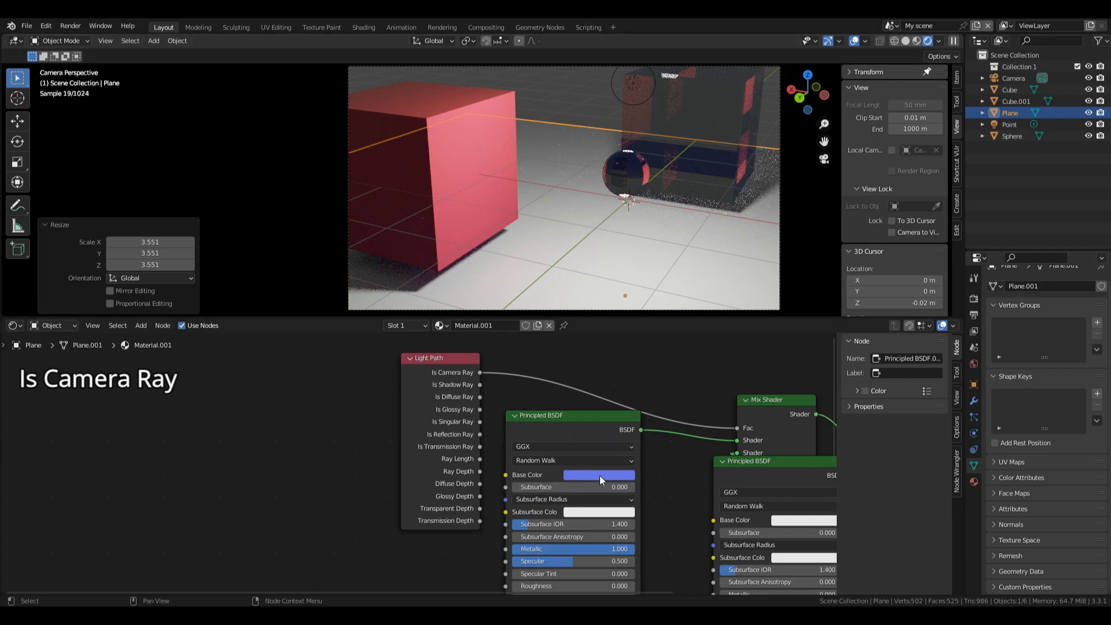
pyautogui.moveTo(832, 386); pyautogui.dragTo(842, 412)
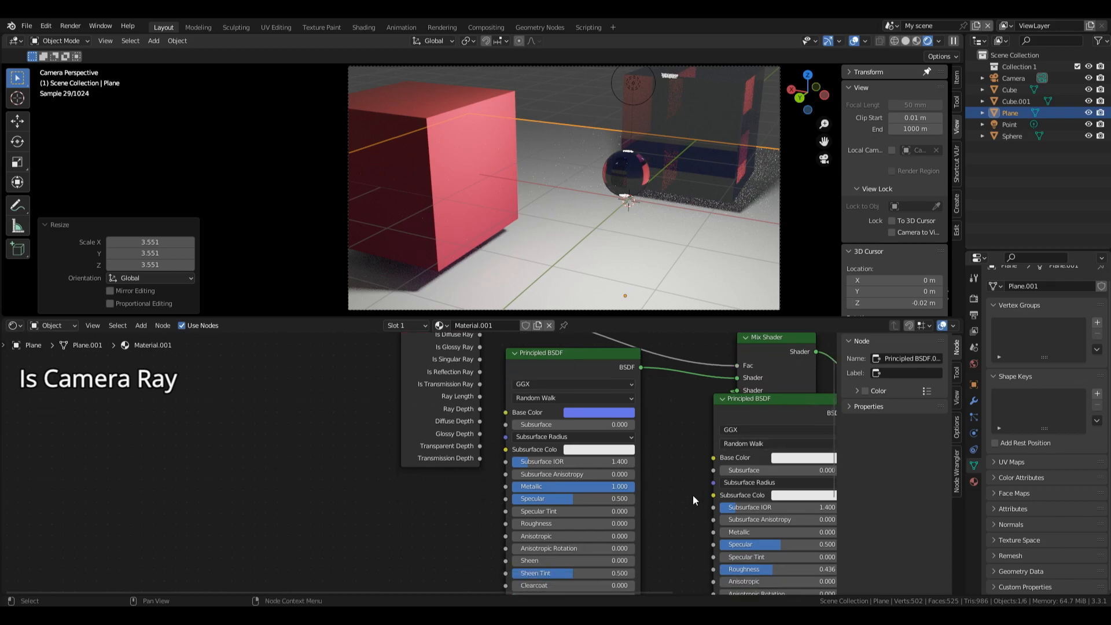
pyautogui.moveTo(611, 487); pyautogui.dragTo(512, 487)
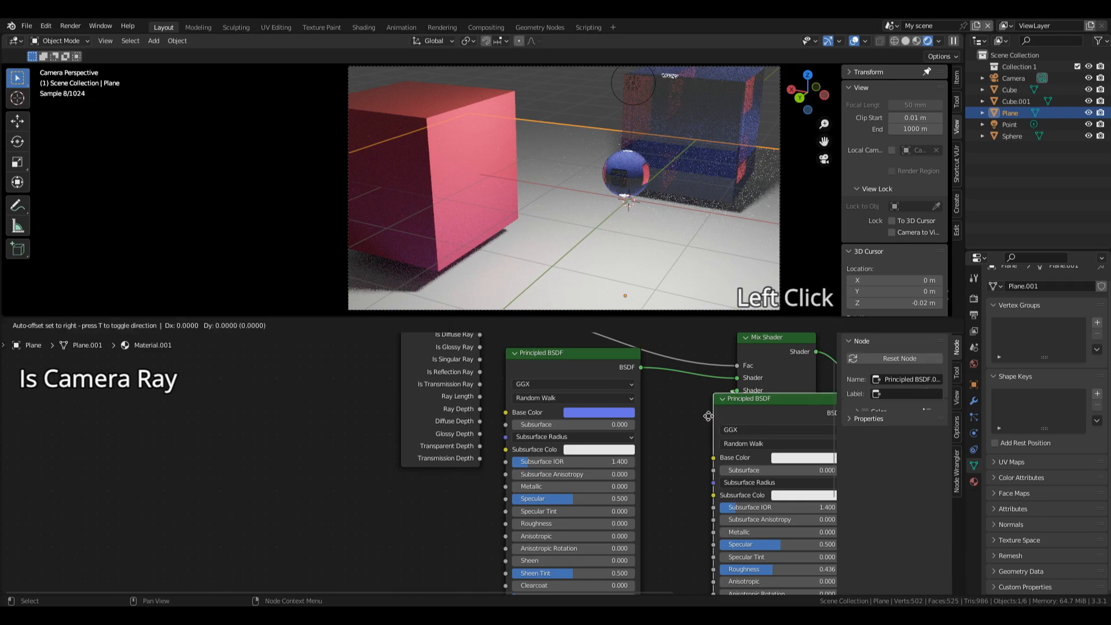
# Step: Give the second Principled BSDF a yellow Base Color and drive the Mix Shader's Fac with the Light Path's Is Diffuse Ray
pyautogui.moveTo(748, 424); pyautogui.dragTo(727, 427)
pyautogui.click(784, 459)
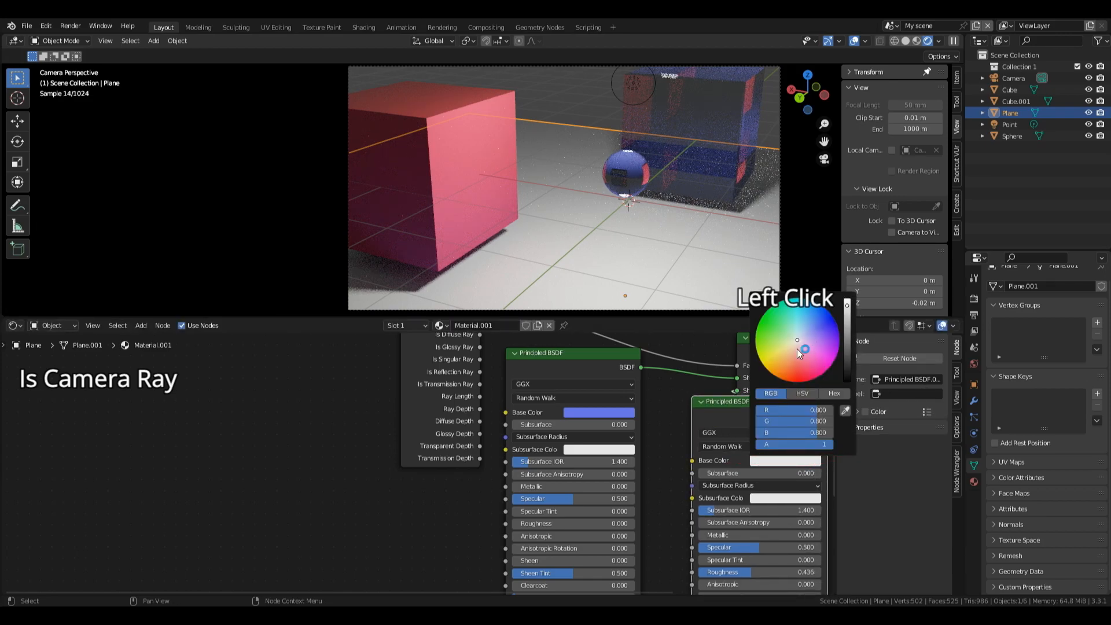
pyautogui.click(760, 360)
pyautogui.moveTo(760, 360); pyautogui.dragTo(762, 363)
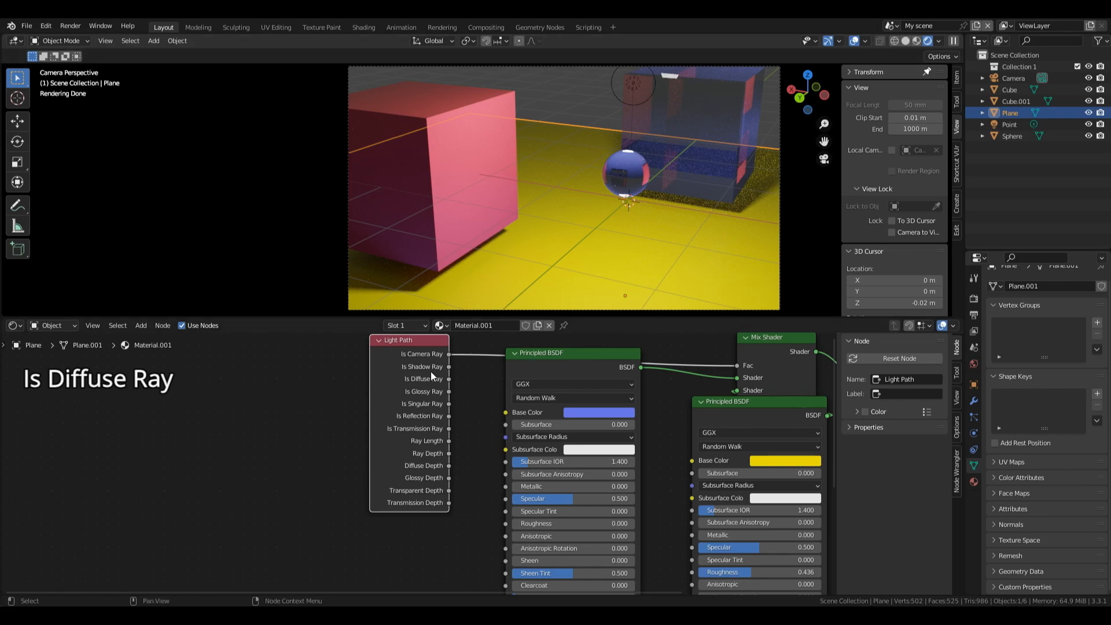
pyautogui.moveTo(449, 379); pyautogui.dragTo(737, 366)
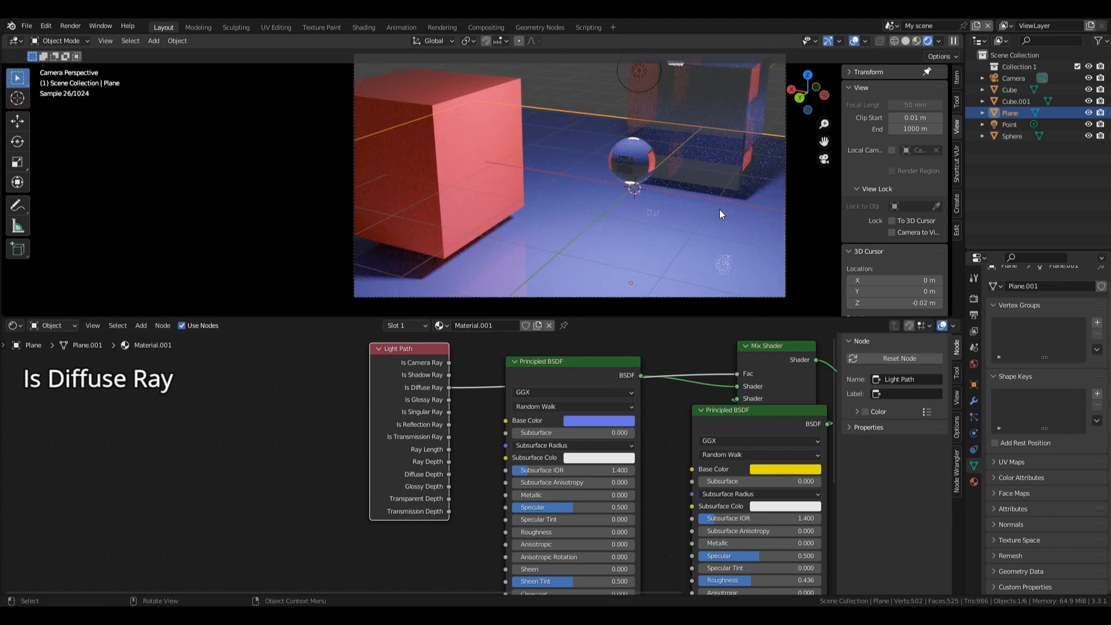
# Step: Rename the material of the cube in front of the camera to "red"
pyautogui.click(474, 220)
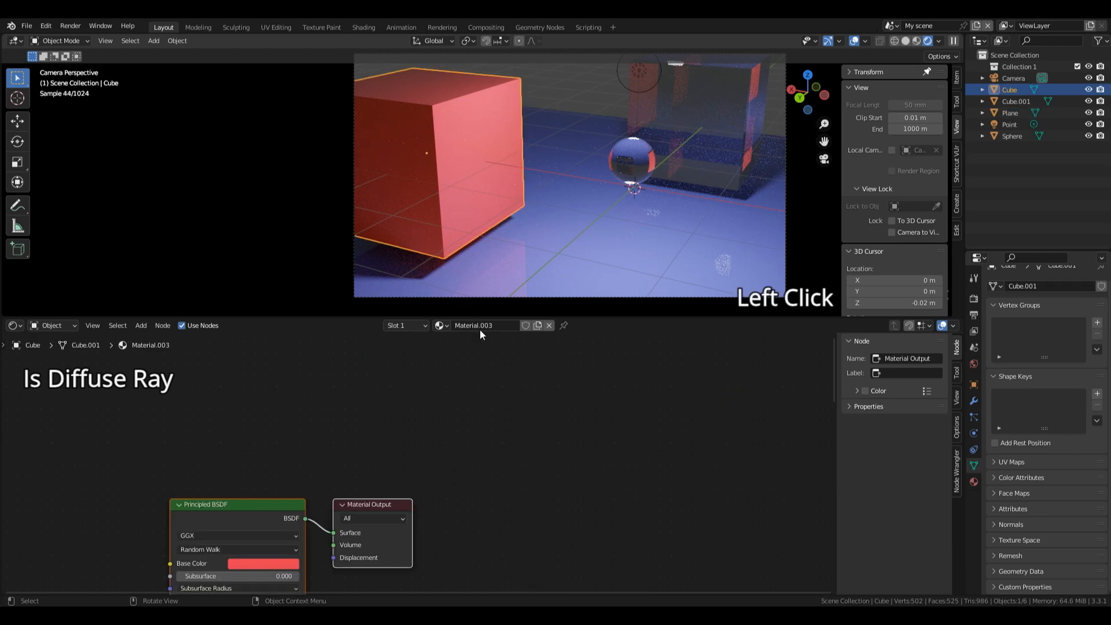
pyautogui.click(479, 327)
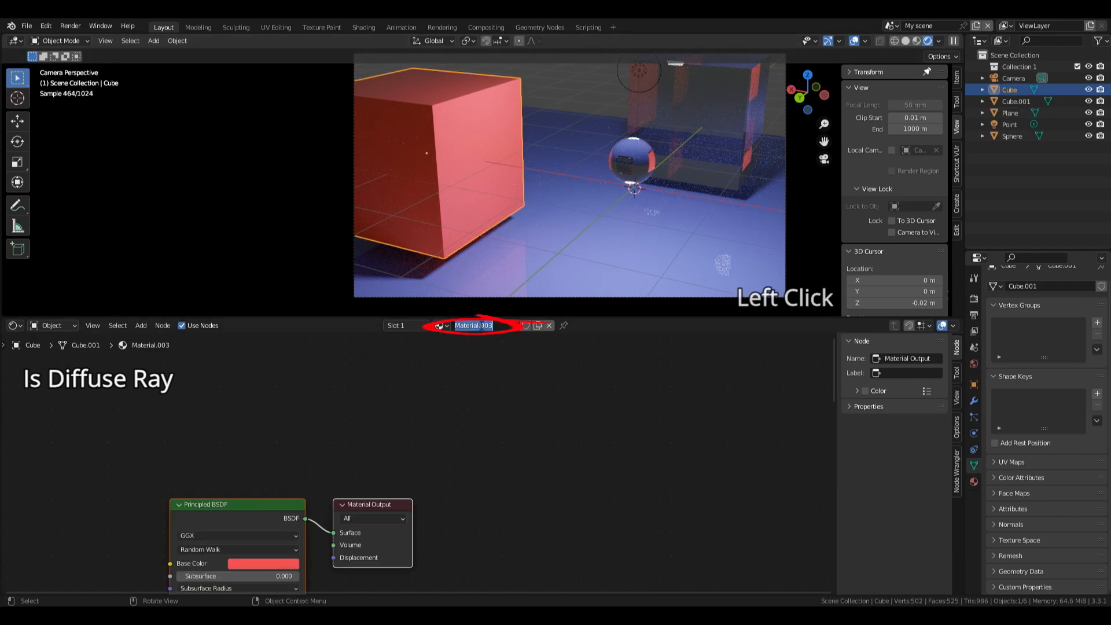
pyautogui.write('red')
pyautogui.press('Return')
# Step: Rename the plane's material to "example" and assign that material to the red cube
pyautogui.click(475, 280)
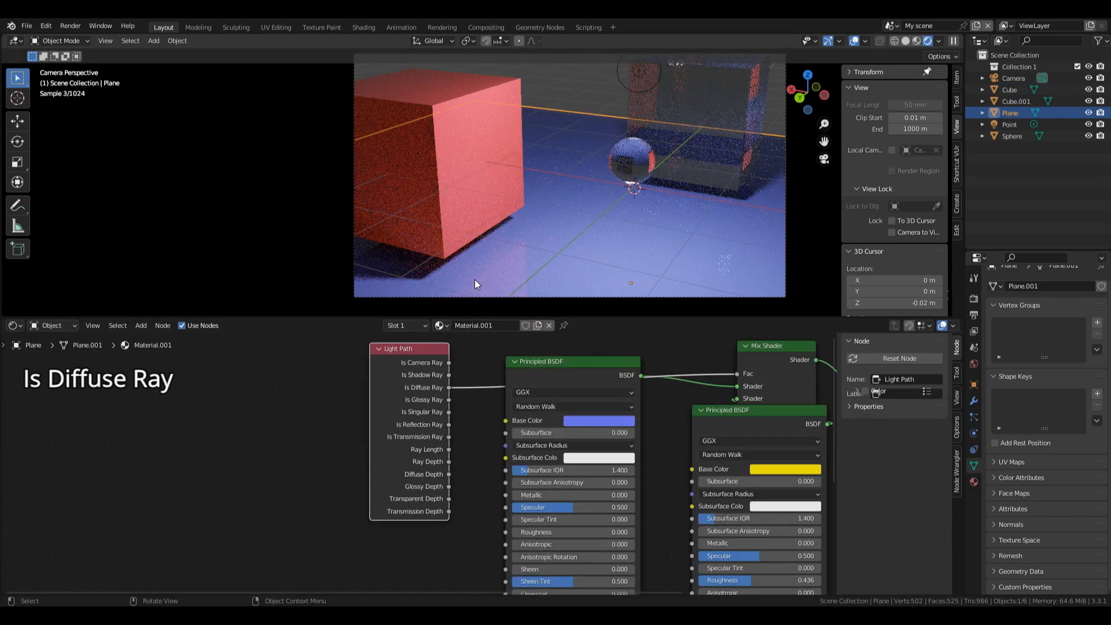
pyautogui.click(473, 325)
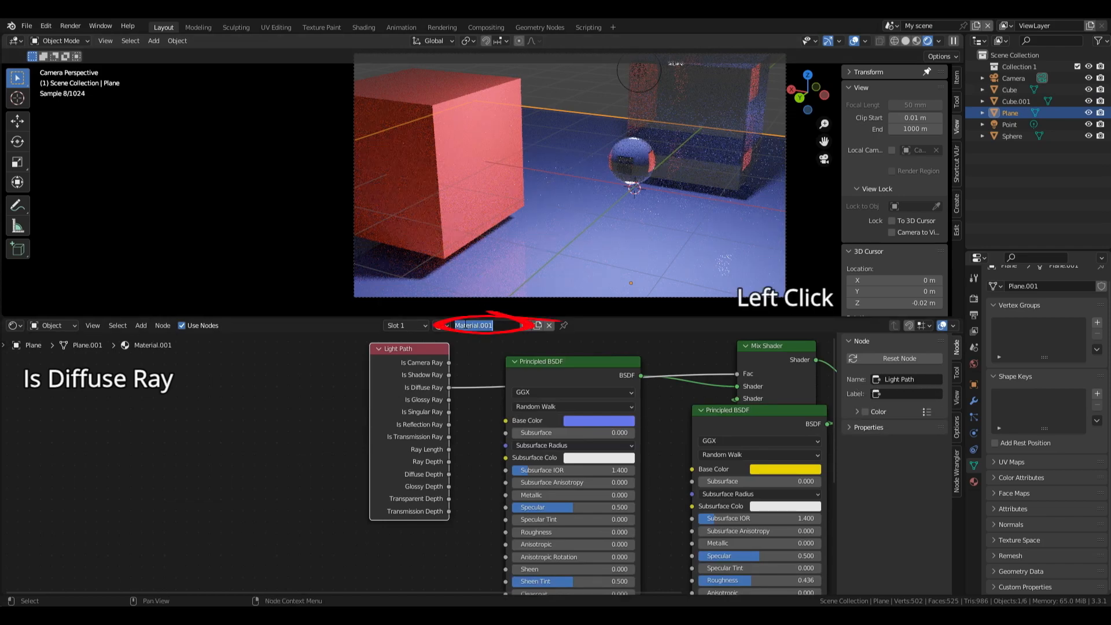
pyautogui.click(487, 186)
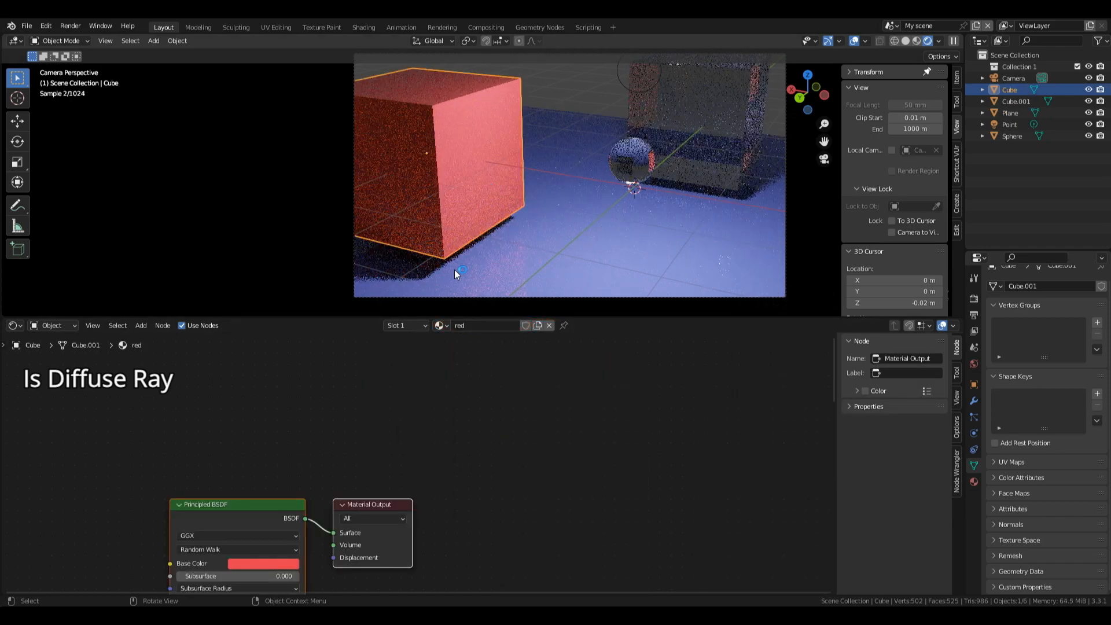
pyautogui.click(441, 326)
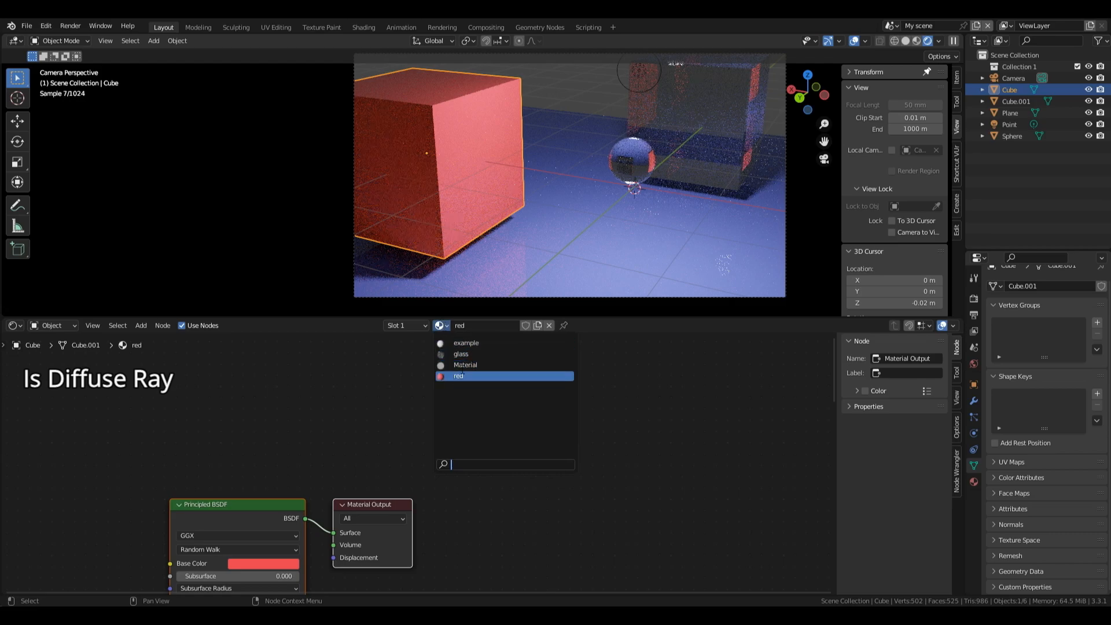
pyautogui.click(466, 343)
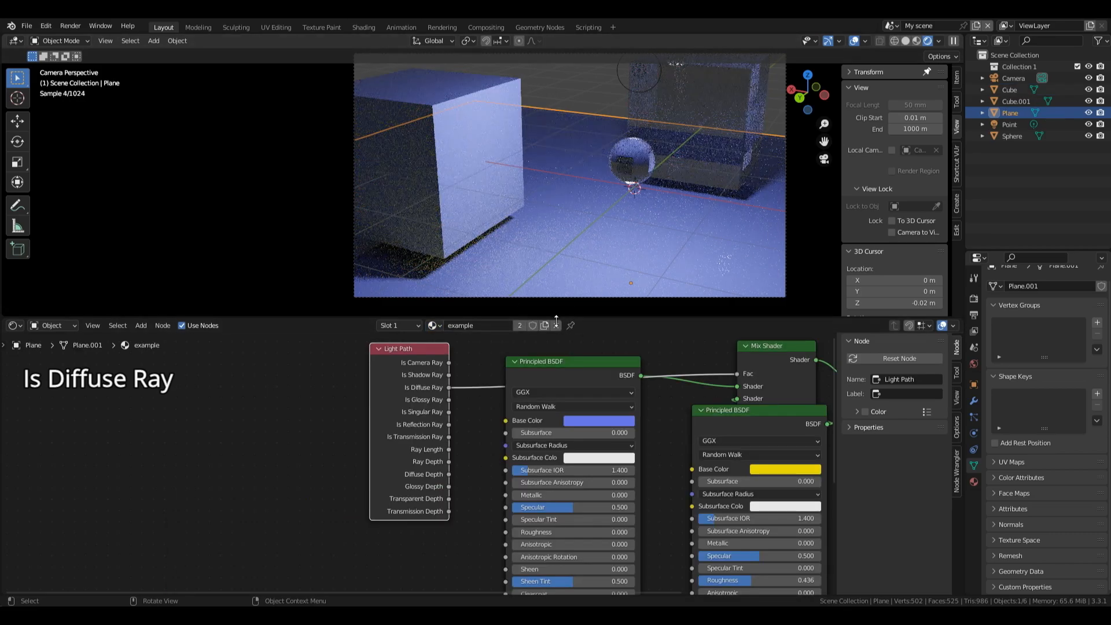
# Step: Unlink the example material from the plane, and in the cube's node tree move the yellow Principled BSDF closer to the blue one
pyautogui.click(558, 326)
pyautogui.click(558, 325)
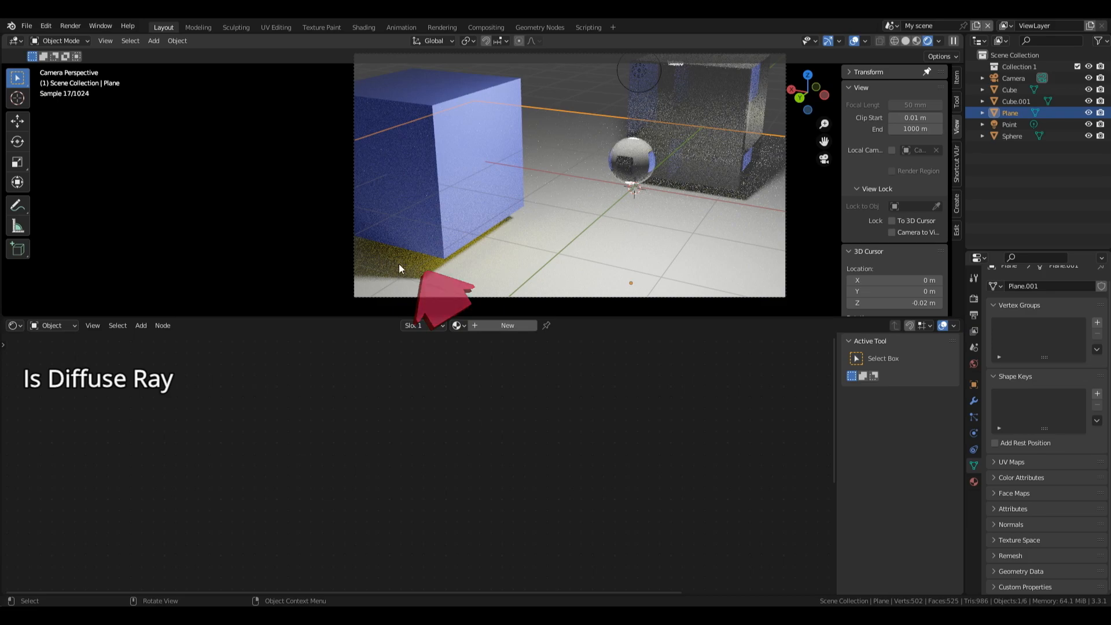
pyautogui.click(454, 189)
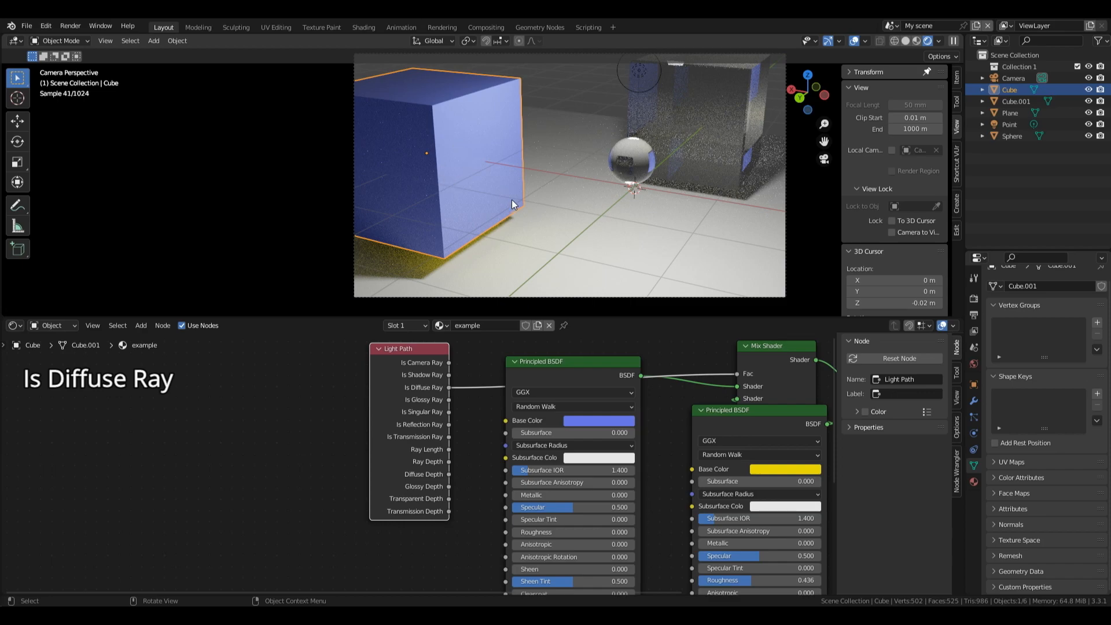
pyautogui.click(569, 114)
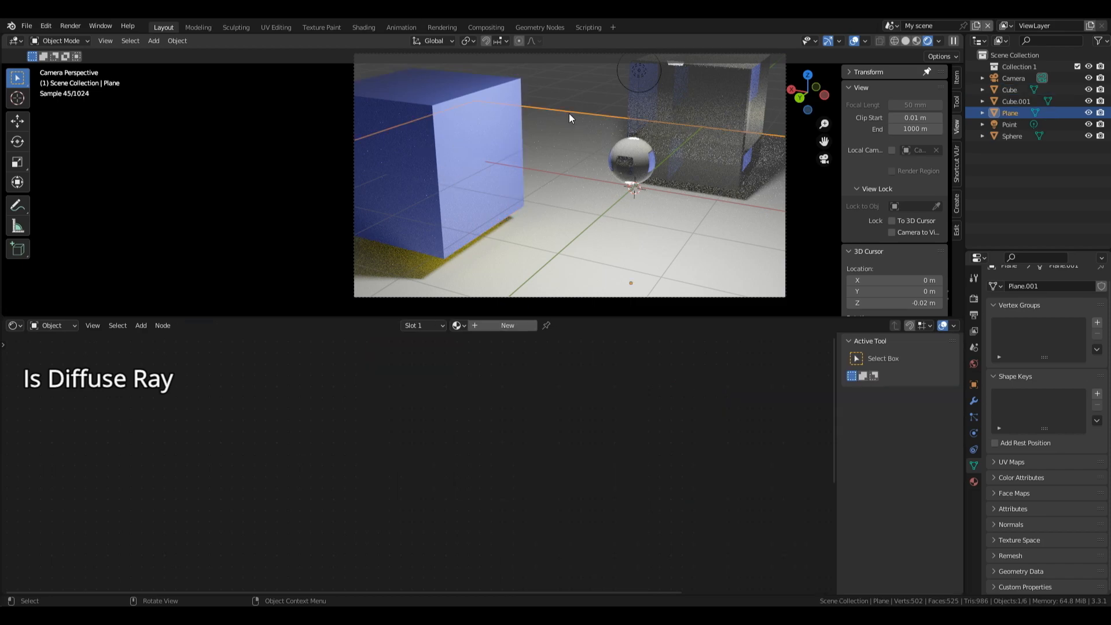
pyautogui.click(496, 150)
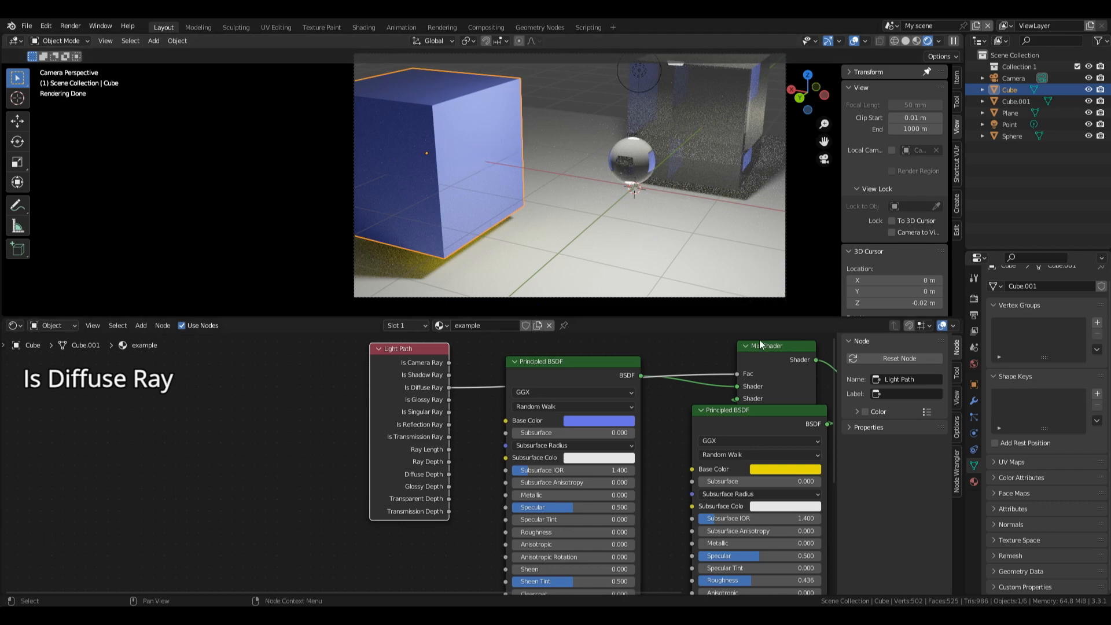
pyautogui.moveTo(786, 434); pyautogui.dragTo(737, 445)
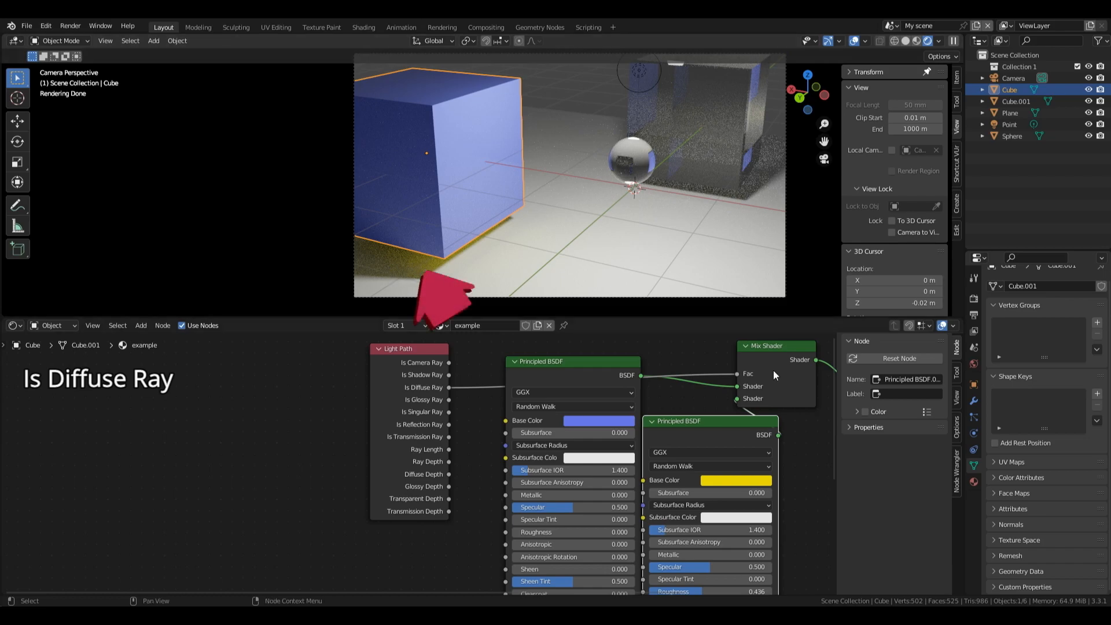
# Step: Wire the blue Principled BSDF straight into the Material Output's Surface for comparison, and restore the Mix Shader connection
pyautogui.click(636, 377)
pyautogui.moveTo(685, 385); pyautogui.dragTo(736, 387)
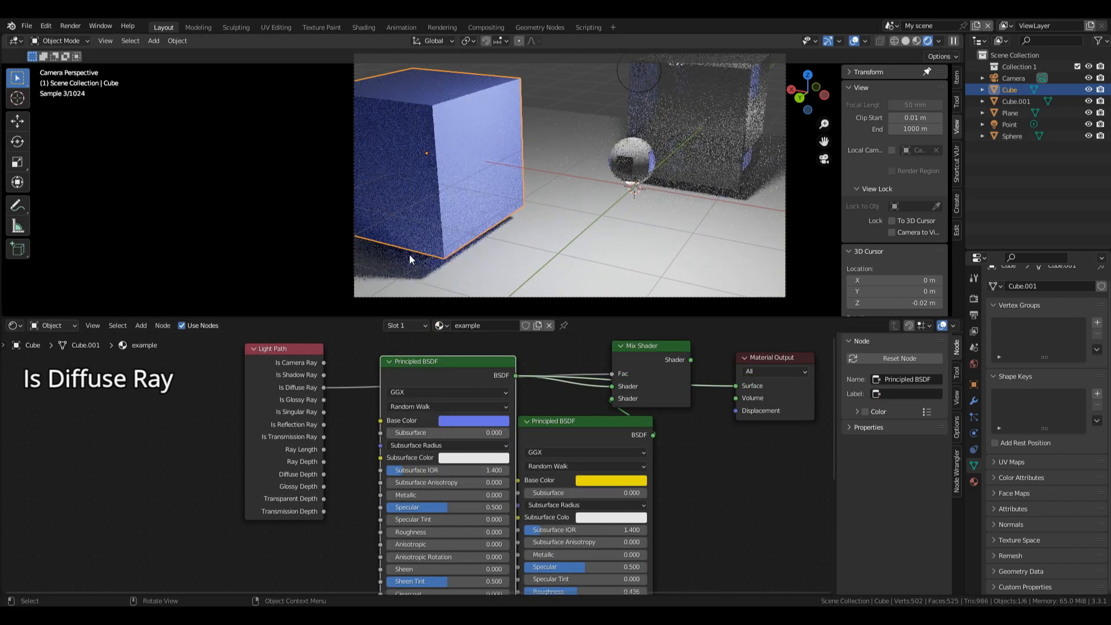
pyautogui.moveTo(736, 386); pyautogui.dragTo(612, 387)
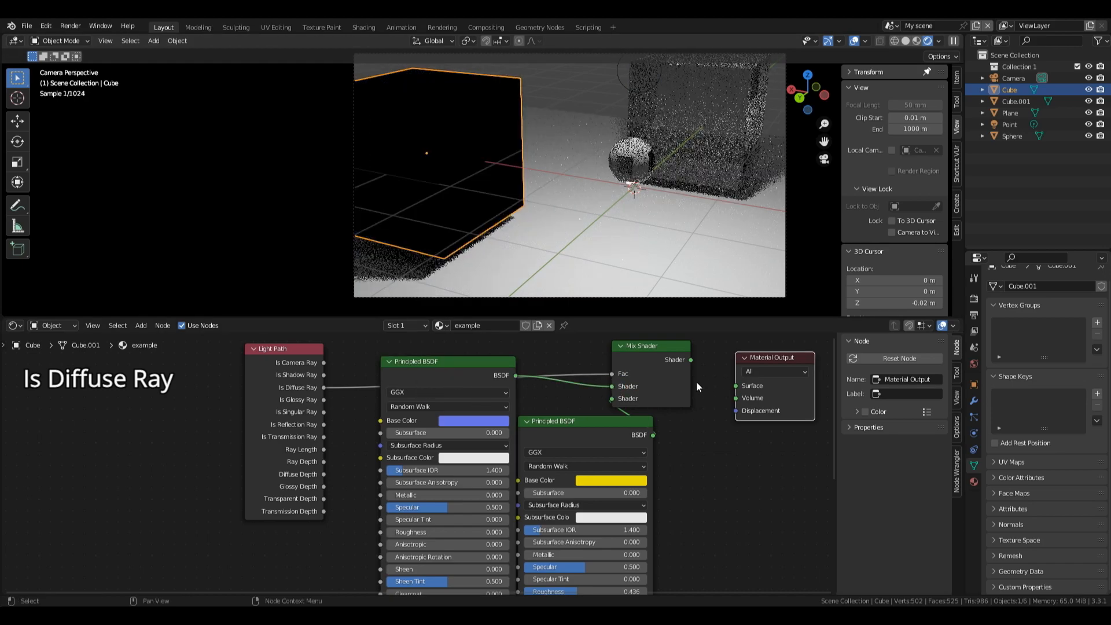
pyautogui.moveTo(689, 358); pyautogui.dragTo(735, 385)
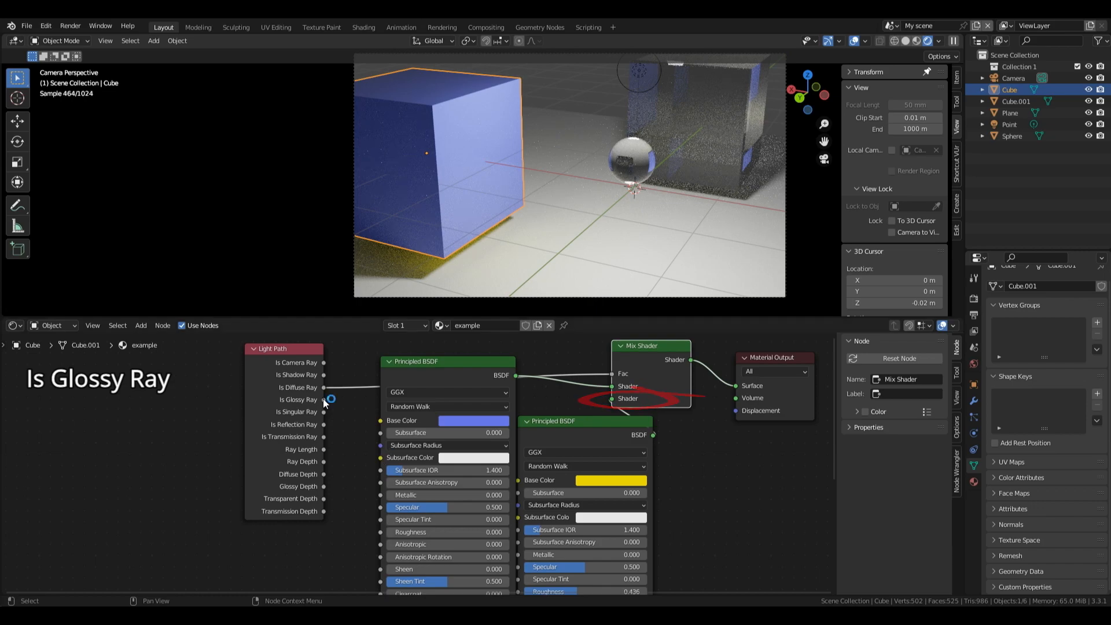
# Step: Compare Is Glossy Ray and Is Singular Ray by wiring each in turn to the Mix Shader's Fac
pyautogui.moveTo(325, 401); pyautogui.dragTo(615, 374)
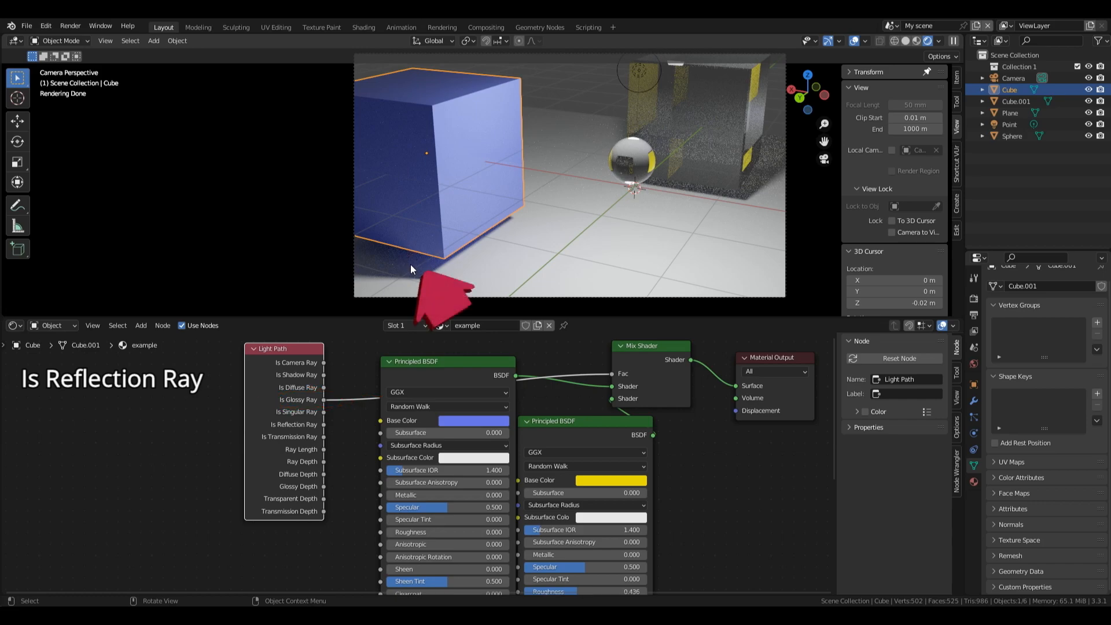
pyautogui.moveTo(324, 425); pyautogui.dragTo(380, 421)
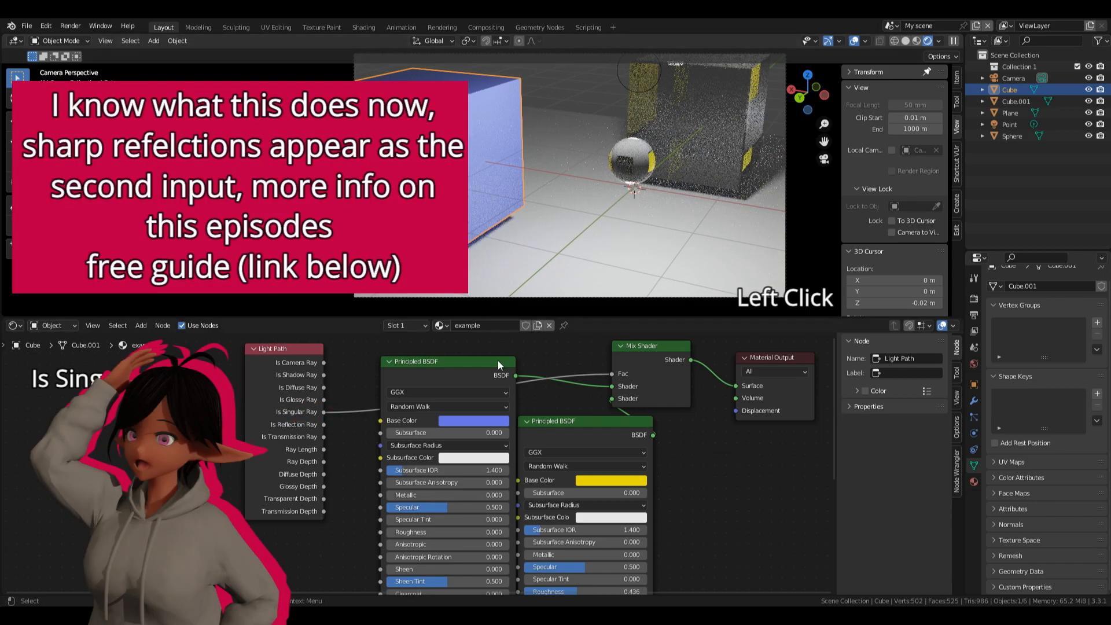
pyautogui.moveTo(324, 399); pyautogui.dragTo(613, 374)
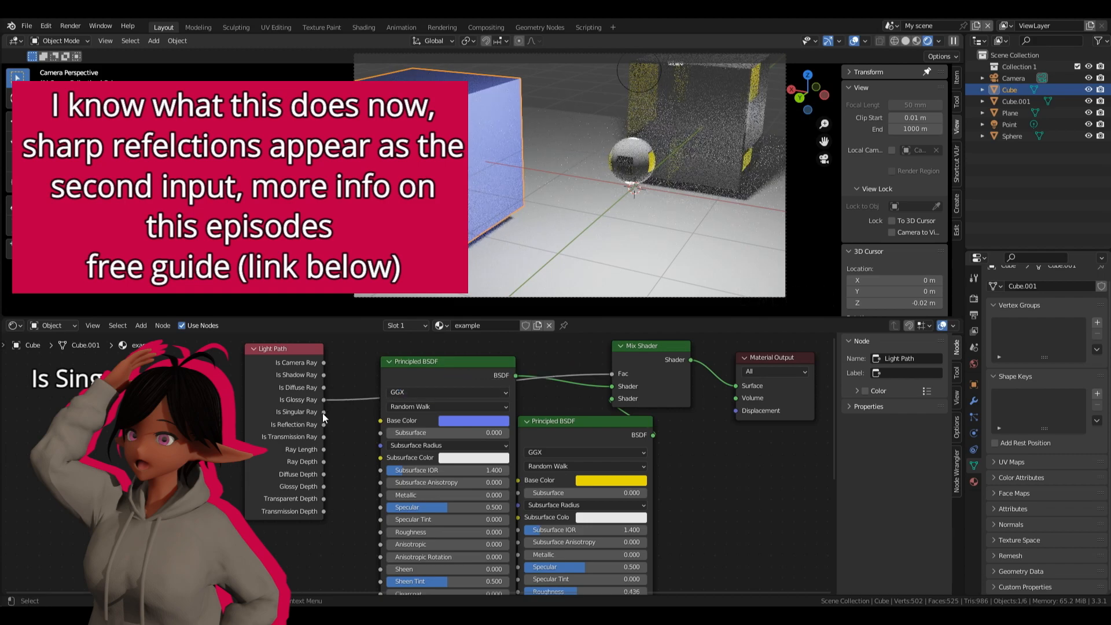
pyautogui.moveTo(324, 412); pyautogui.dragTo(612, 374)
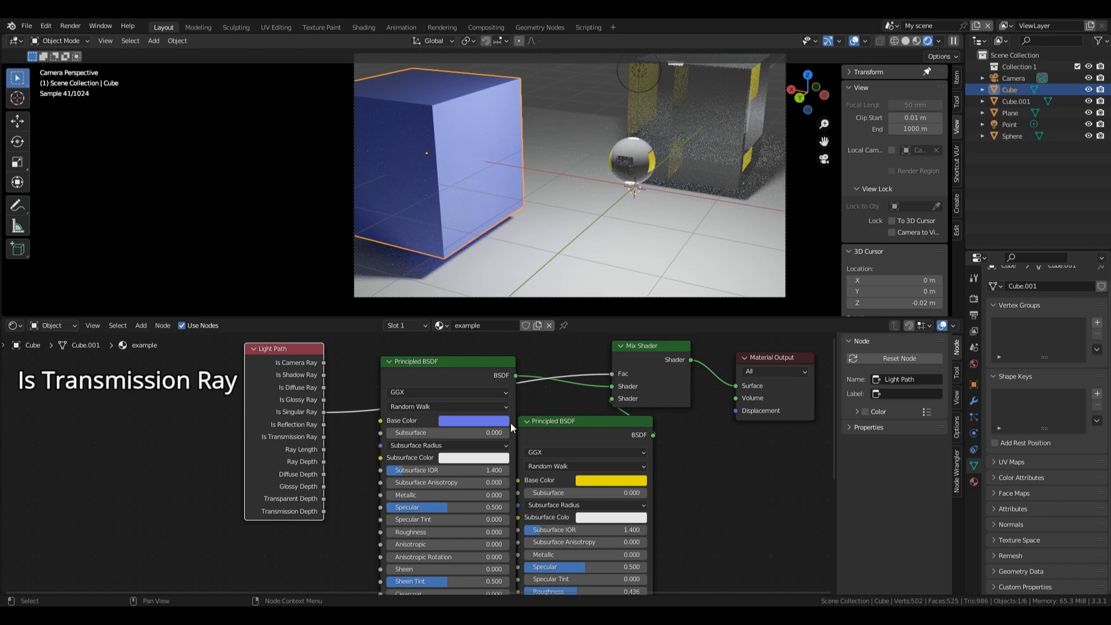
# Step: Drive the Mix Shader's Fac with Is Transmission Ray while viewing the cube through the glass sphere, and switch it to Is Reflection Ray
pyautogui.moveTo(323, 437); pyautogui.dragTo(612, 373)
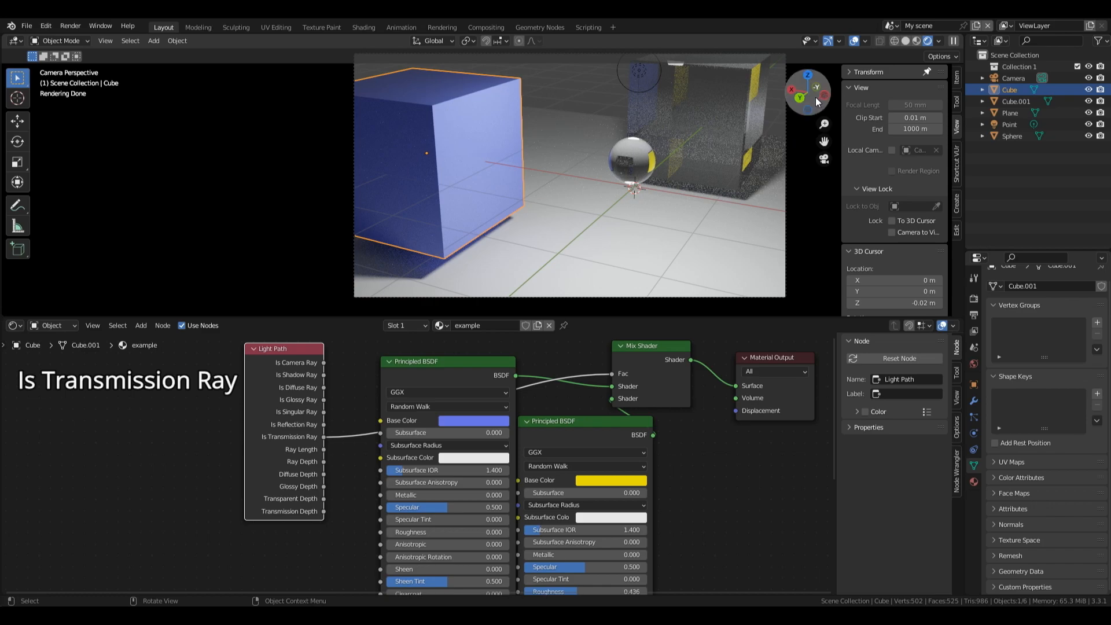
pyautogui.moveTo(815, 97); pyautogui.dragTo(780, 102)
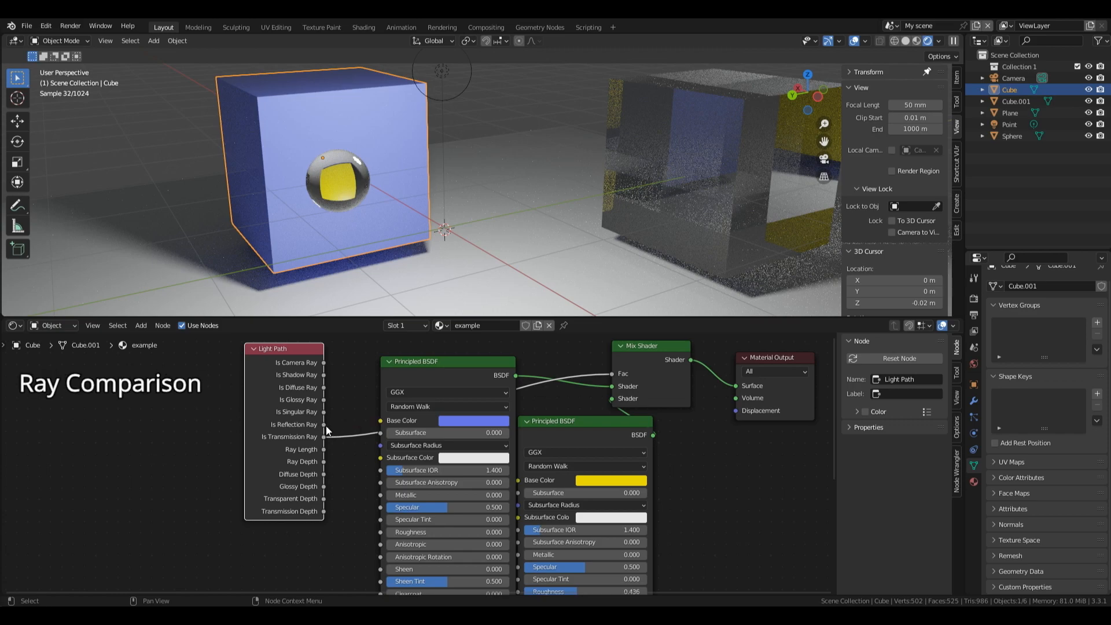
pyautogui.moveTo(323, 425); pyautogui.dragTo(612, 456)
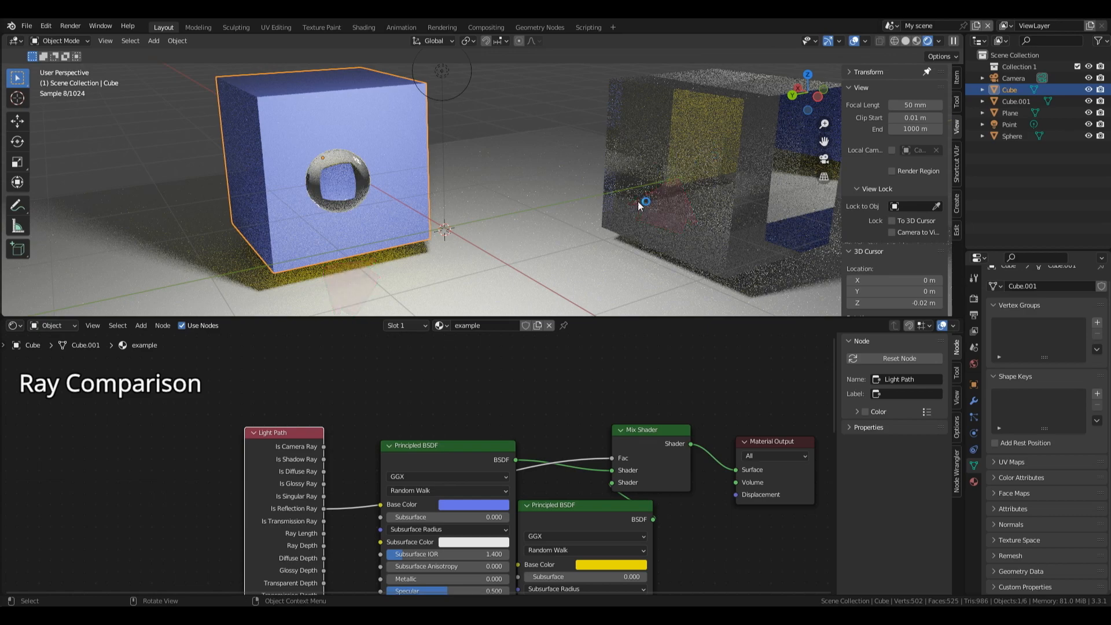
# Step: Test Is Glossy Ray, Is Reflection Ray and Is Transmission Ray in turn as the Mix Shader's Fac
pyautogui.moveTo(324, 484); pyautogui.dragTo(612, 460)
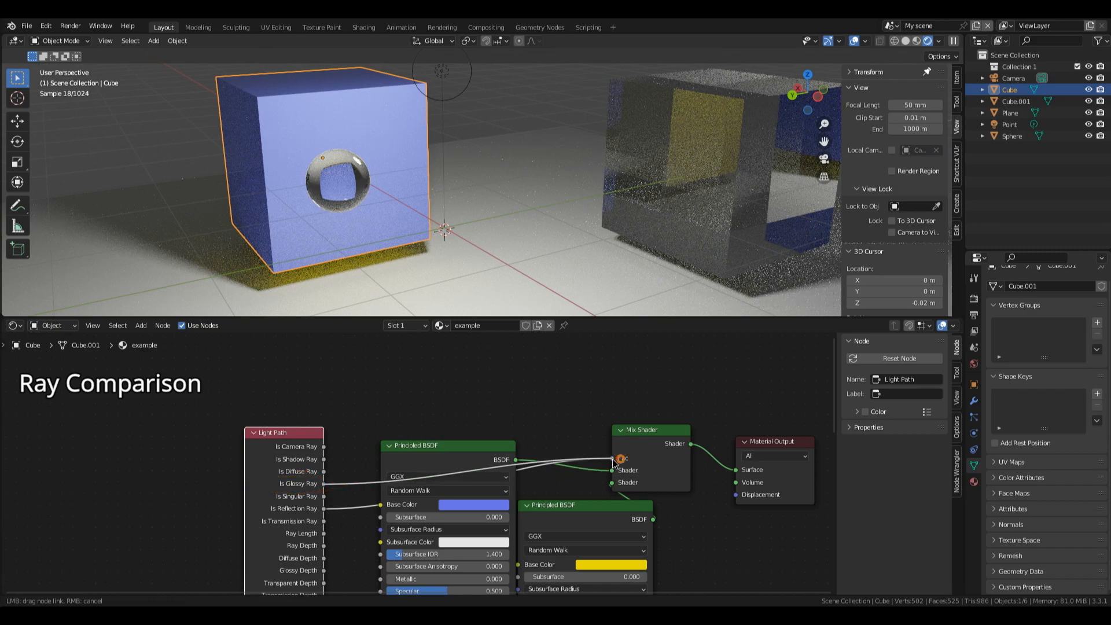
pyautogui.moveTo(612, 459); pyautogui.dragTo(612, 460)
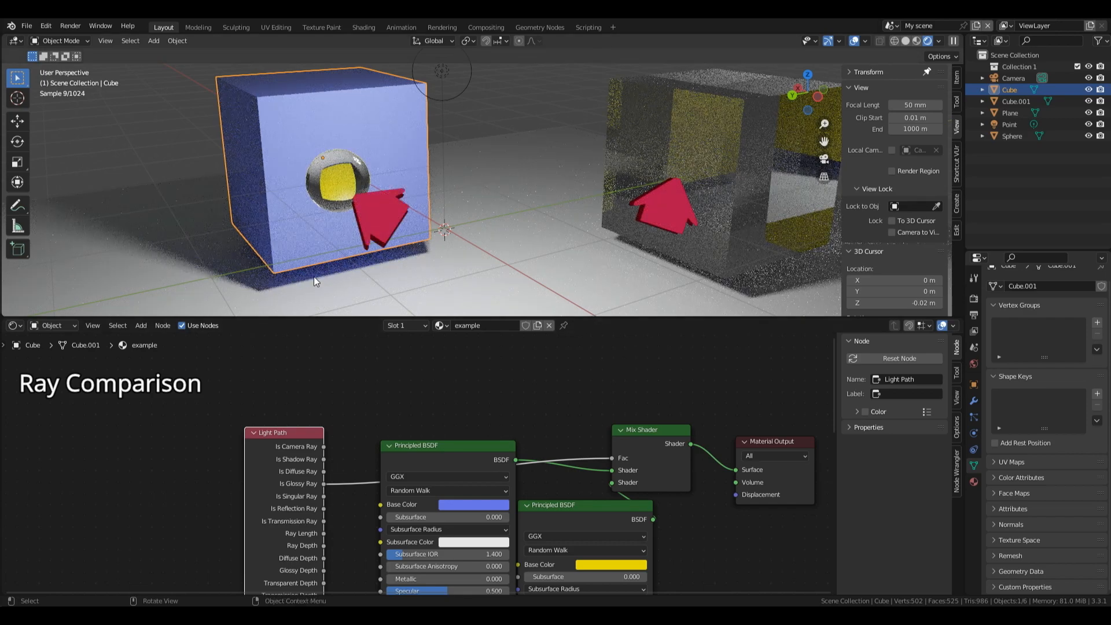
pyautogui.hotkey('ctrl', 'z')
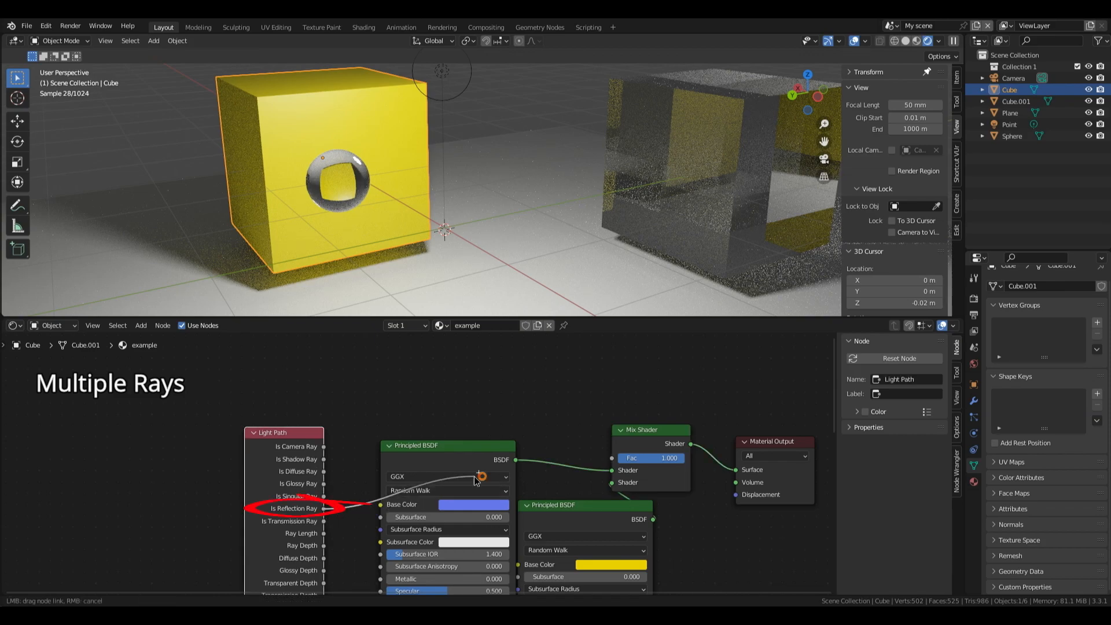
pyautogui.moveTo(324, 508); pyautogui.dragTo(621, 456)
pyautogui.moveTo(324, 521); pyautogui.dragTo(612, 458)
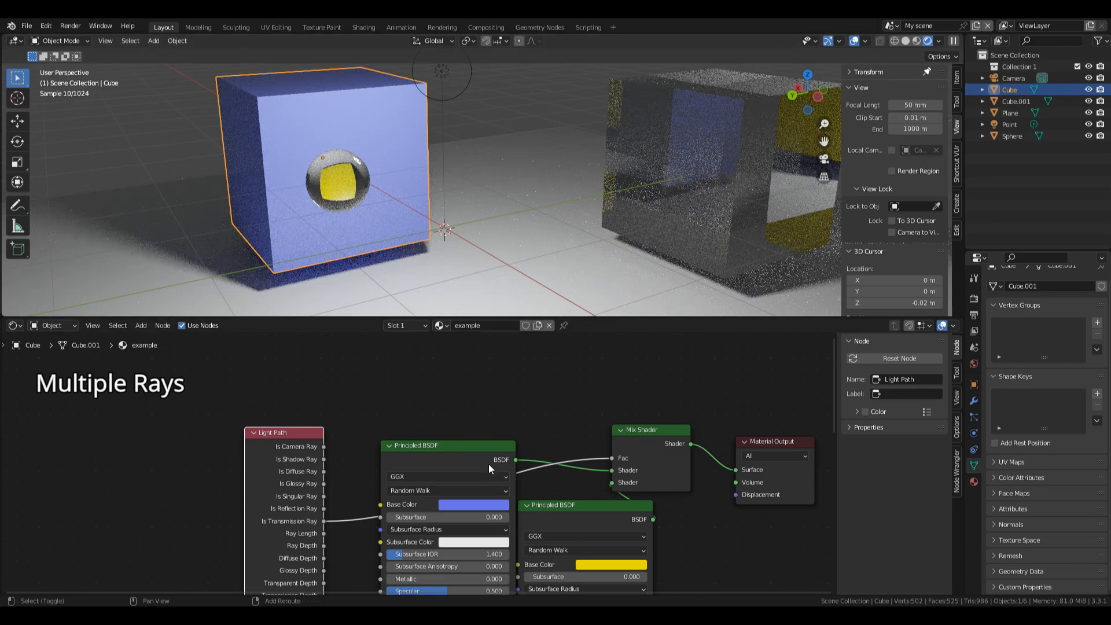
# Step: Add a Math node set to Add and place it above the blue Principled BSDF
pyautogui.hotkey('shift', 'a')
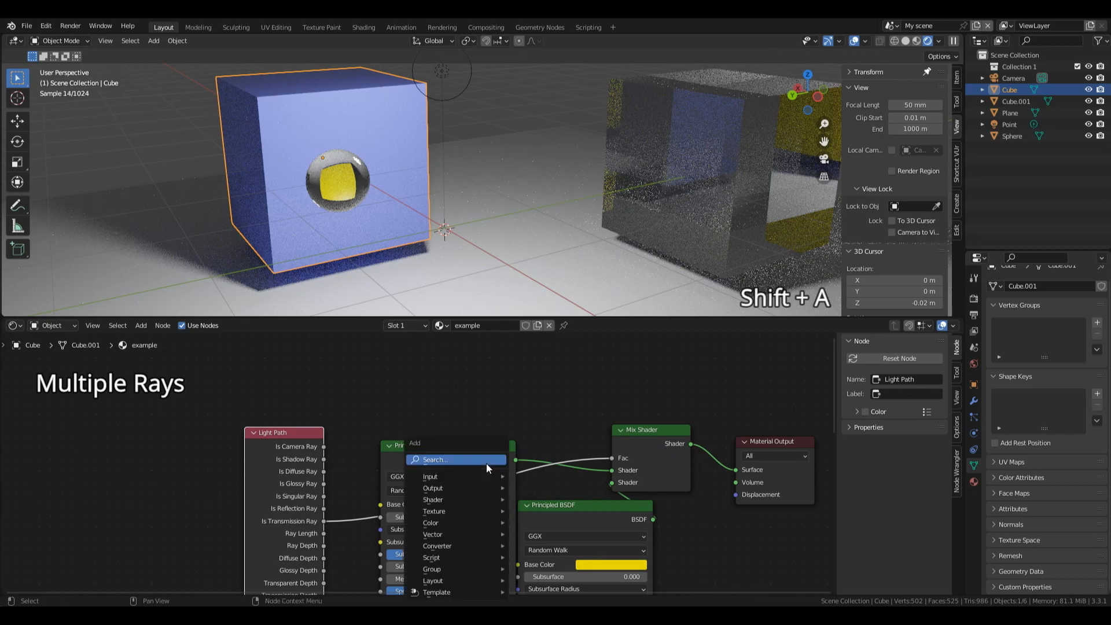
pyautogui.click(480, 464)
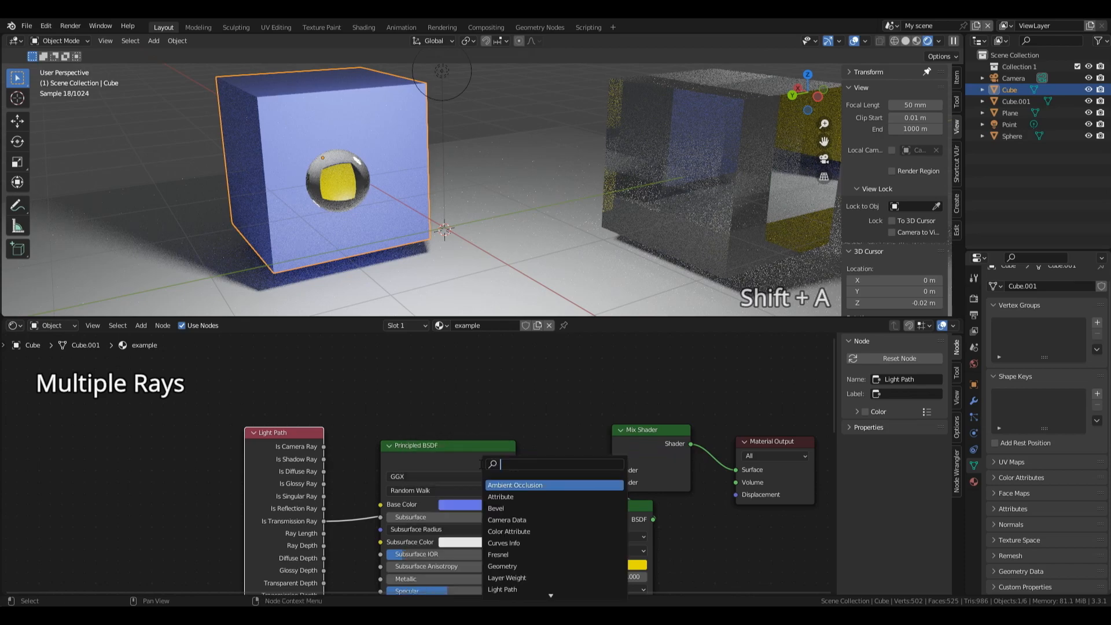
pyautogui.write('math')
pyautogui.click(508, 485)
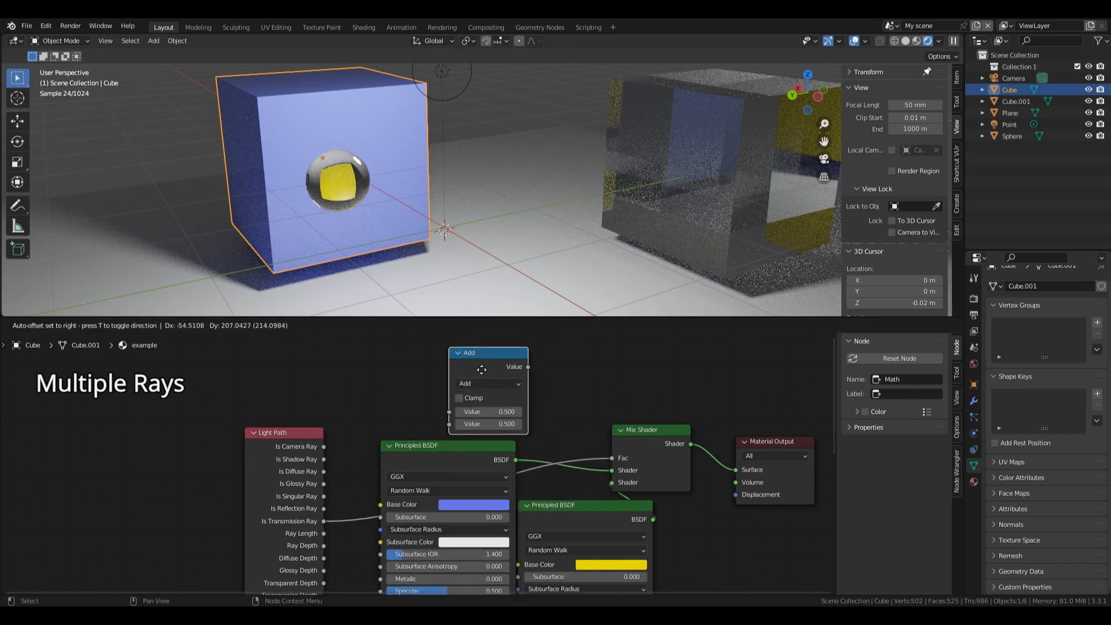
pyautogui.click(505, 370)
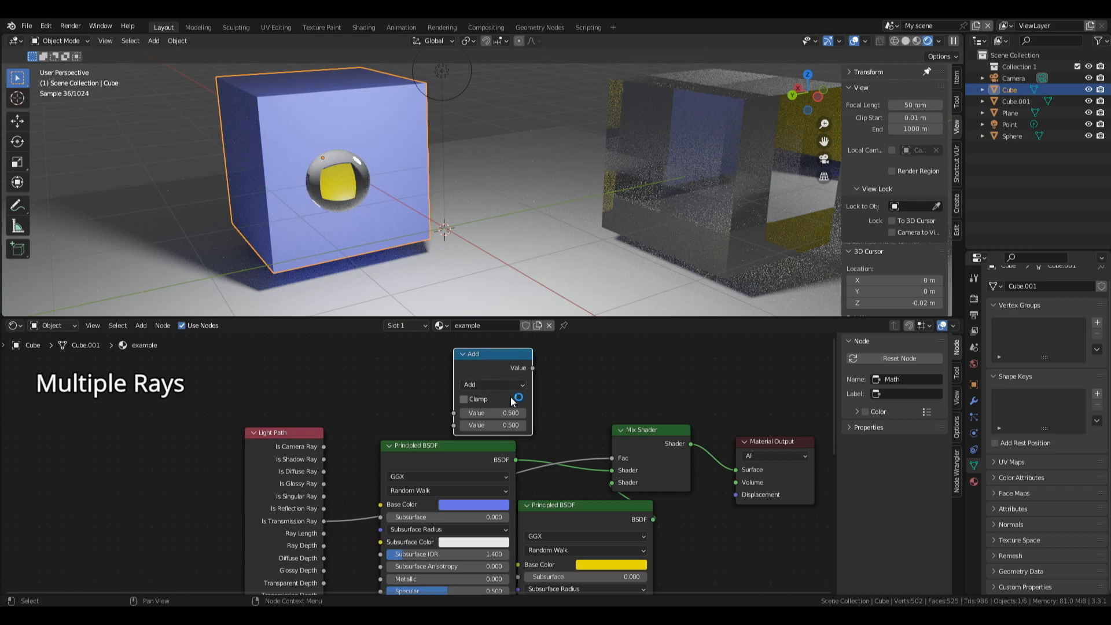
# Step: Sum Is Reflection Ray and Is Transmission Ray in the Add node and feed its Value into the Mix Shader's Fac
pyautogui.moveTo(323, 521); pyautogui.dragTo(454, 426)
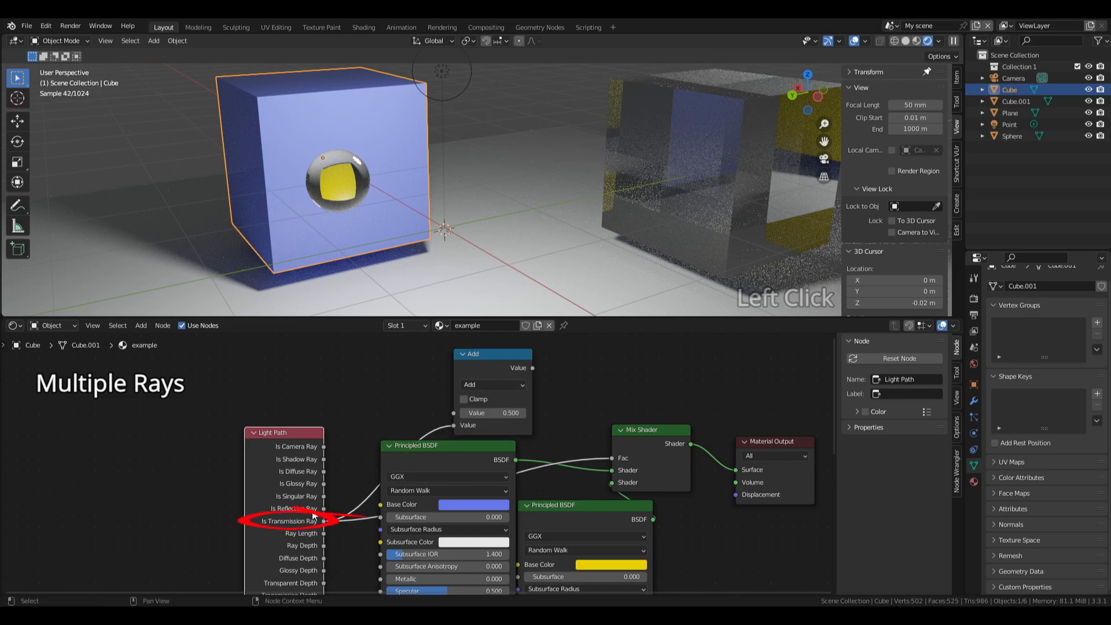
pyautogui.moveTo(324, 508); pyautogui.dragTo(453, 413)
pyautogui.moveTo(533, 368); pyautogui.dragTo(613, 459)
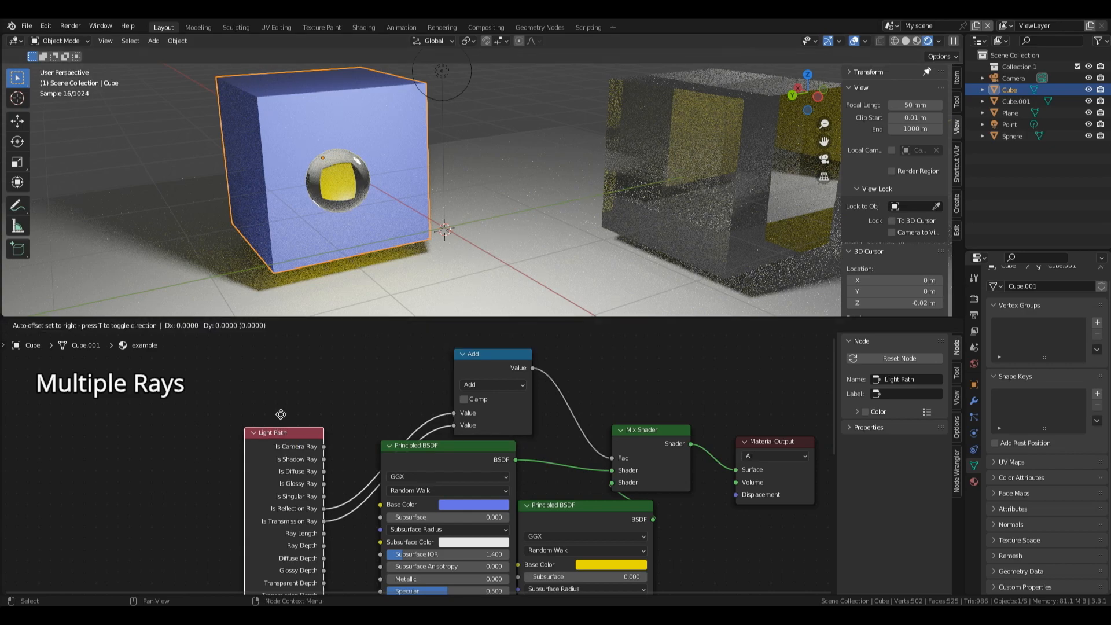
# Step: Replace the math Add node with a MixRGB node above the blue Principled BSDF, moving the Light Path node up beside it
pyautogui.moveTo(281, 433); pyautogui.dragTo(276, 380)
pyautogui.press('x')
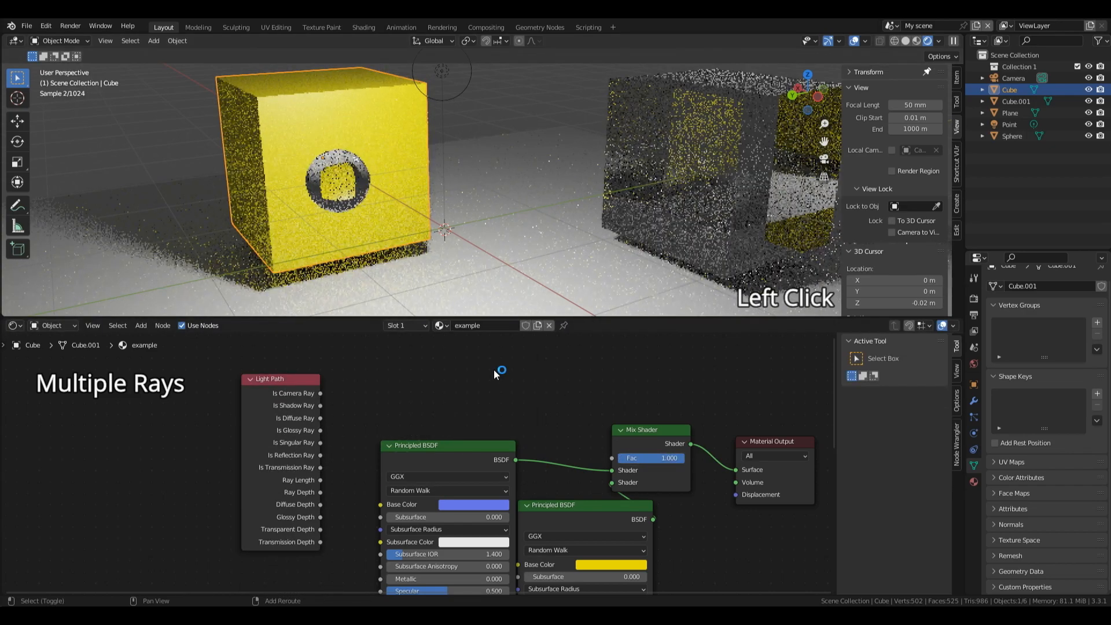
pyautogui.hotkey('shift', 'a')
pyautogui.click(494, 373)
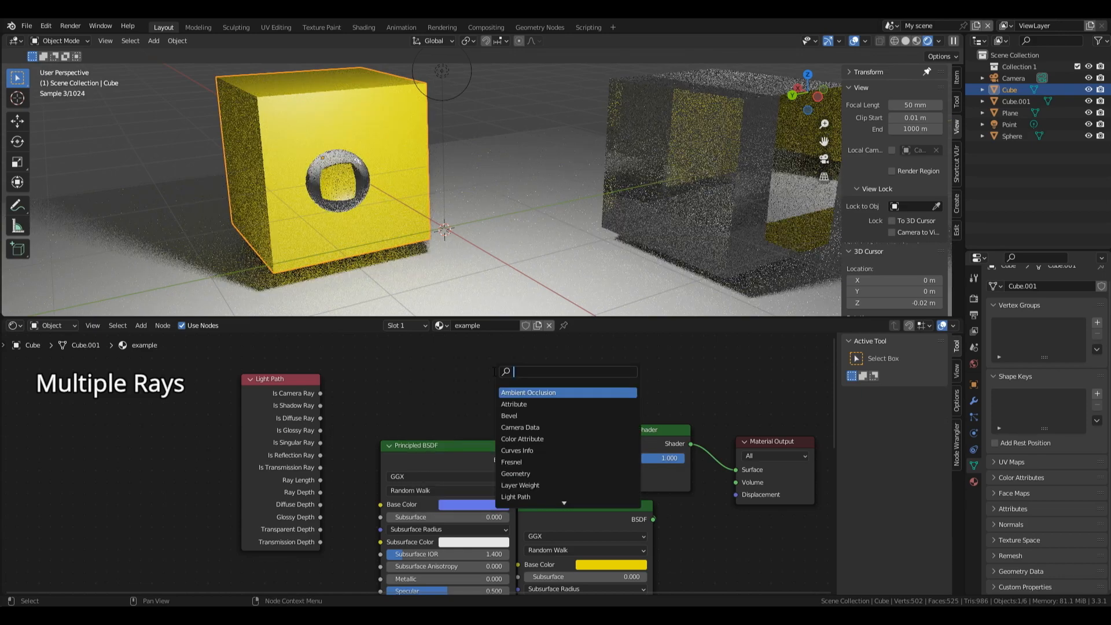
pyautogui.write('mix')
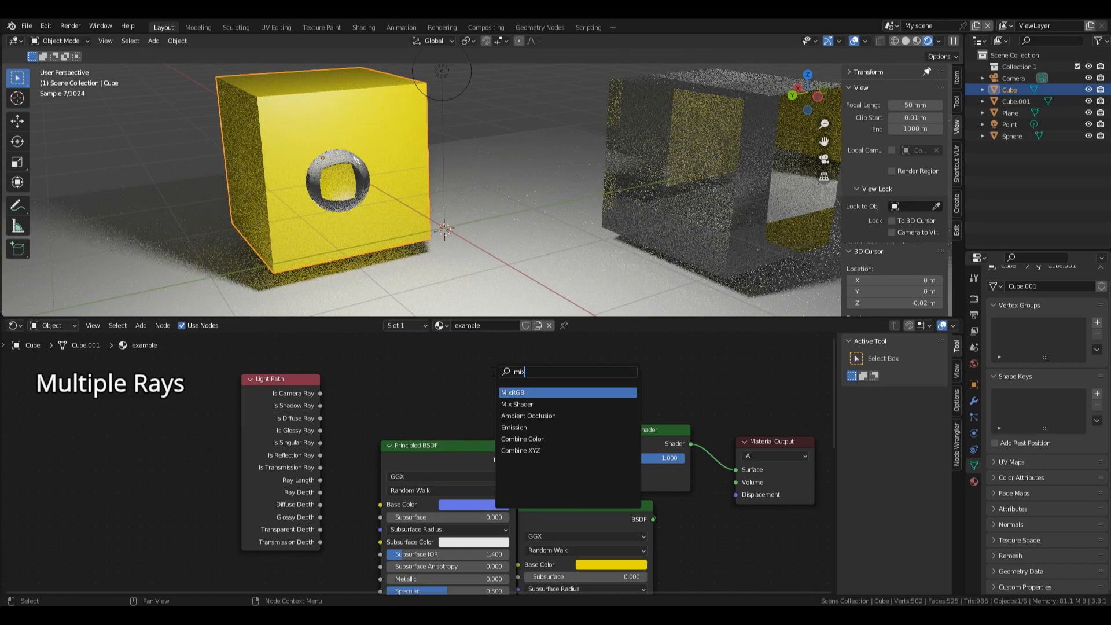
pyautogui.click(536, 394)
pyautogui.click(457, 390)
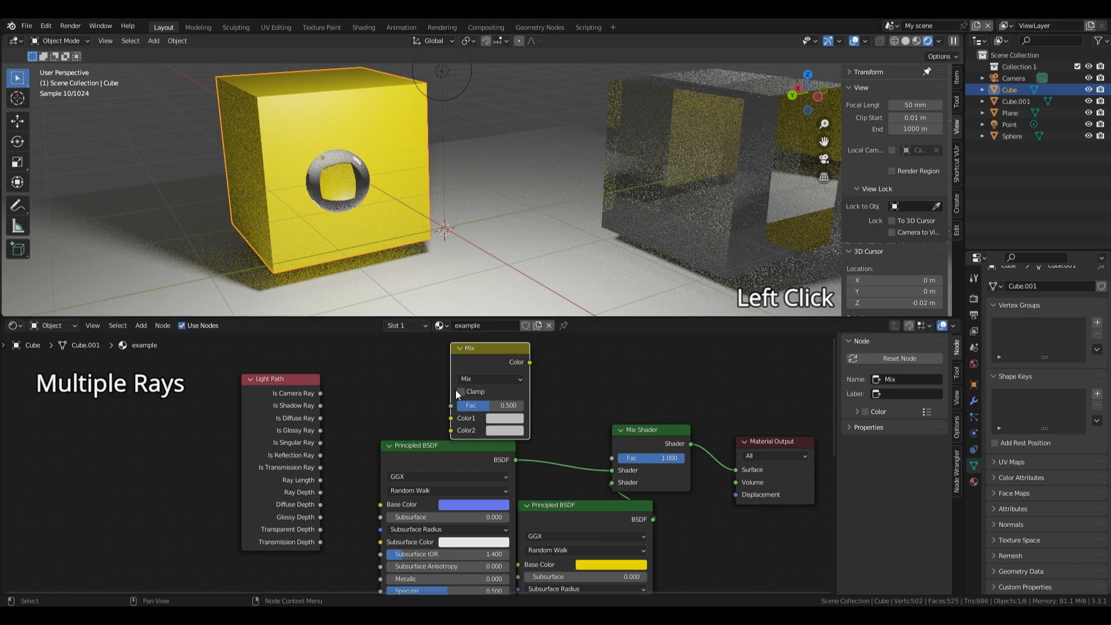
# Step: Connect Is Reflection Ray to Color1 and Is Transmission Ray to Color2, and feed the MixRGB Color output into the Mix Shader's Fac
pyautogui.click(320, 449)
pyautogui.moveTo(451, 430)
pyautogui.mouseDown()
pyautogui.moveTo(324, 461)
pyautogui.moveTo(444, 429)
pyautogui.mouseUp()
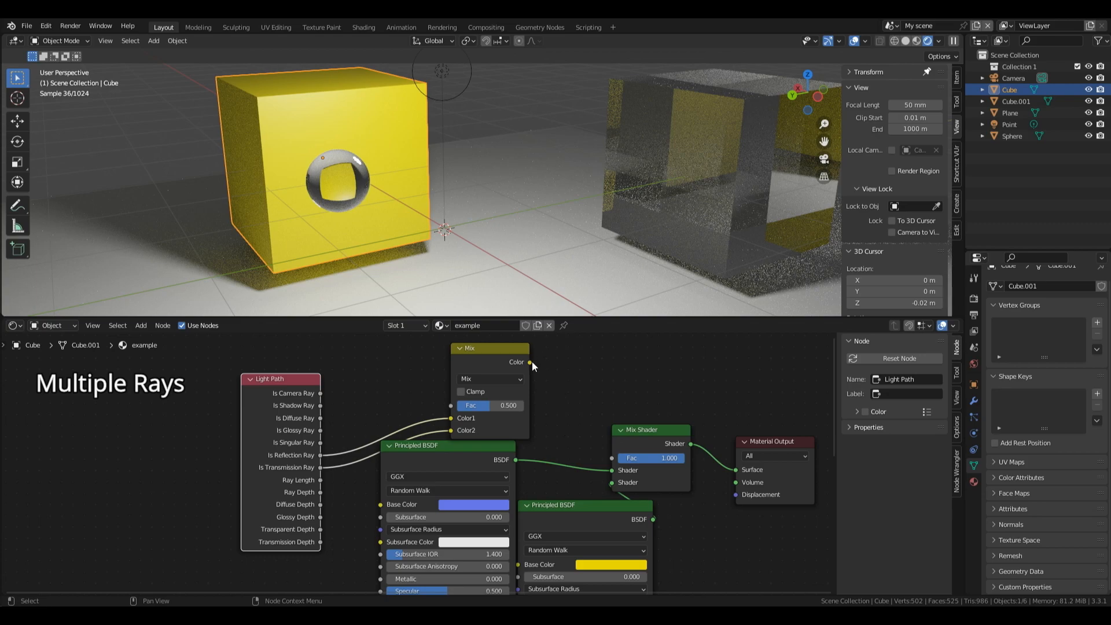
pyautogui.moveTo(531, 362); pyautogui.dragTo(612, 458)
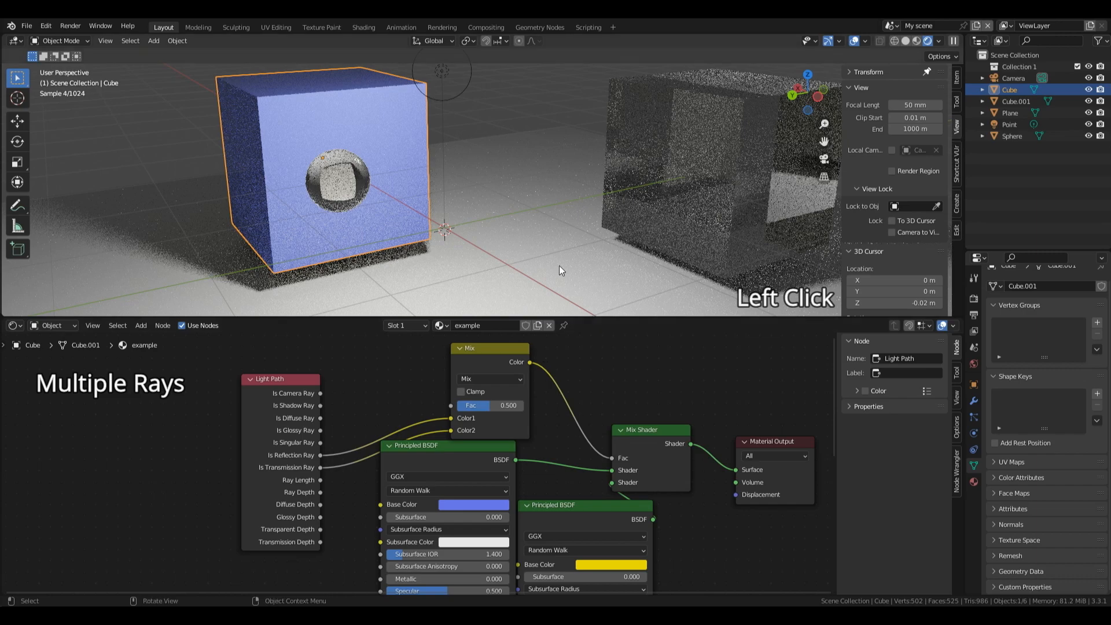
# Step: Set the MixRGB node's blending mode to Add and its Fac to 1.000
pyautogui.click(488, 379)
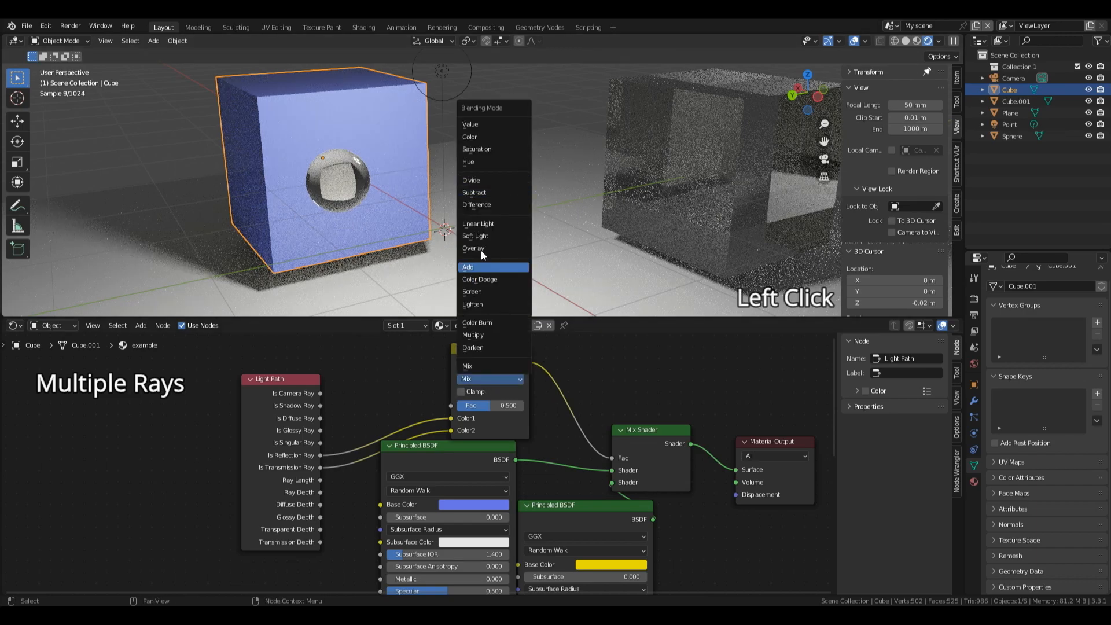
pyautogui.click(470, 267)
pyautogui.moveTo(491, 406); pyautogui.dragTo(523, 406)
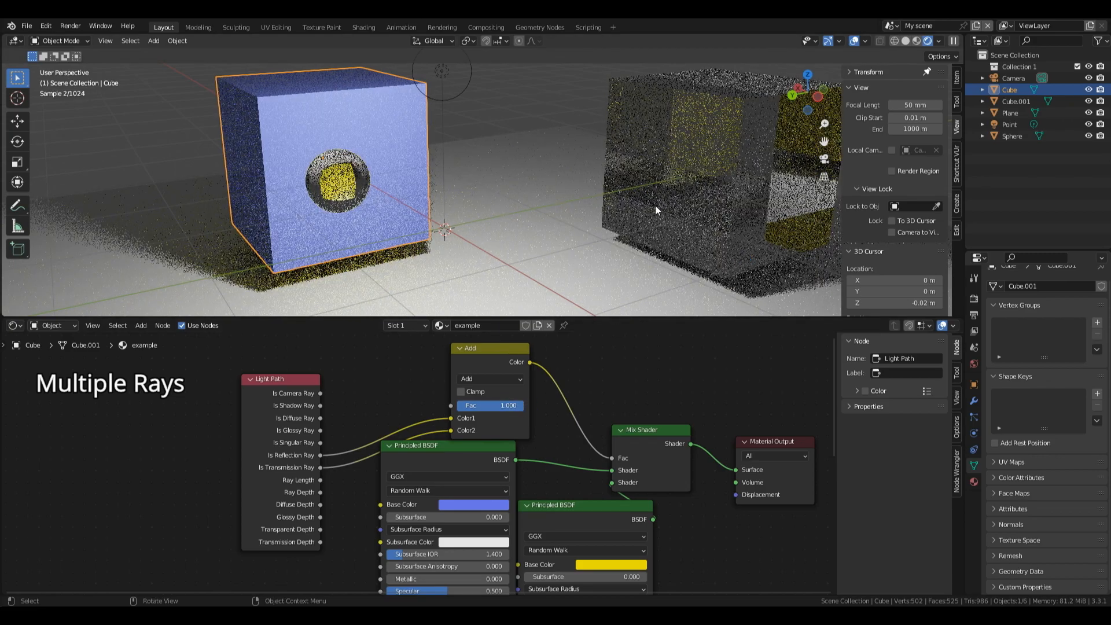
# Step: Switch the MixRGB node's blending mode back to Mix and lower its Fac to compare the two ray inputs
pyautogui.click(479, 377)
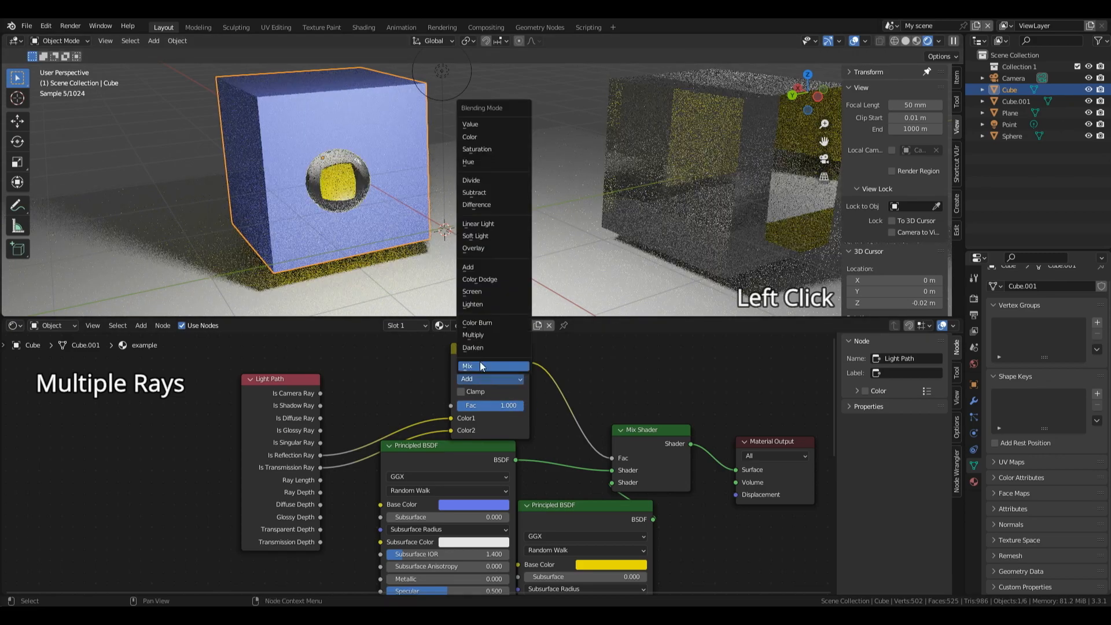
pyautogui.click(480, 366)
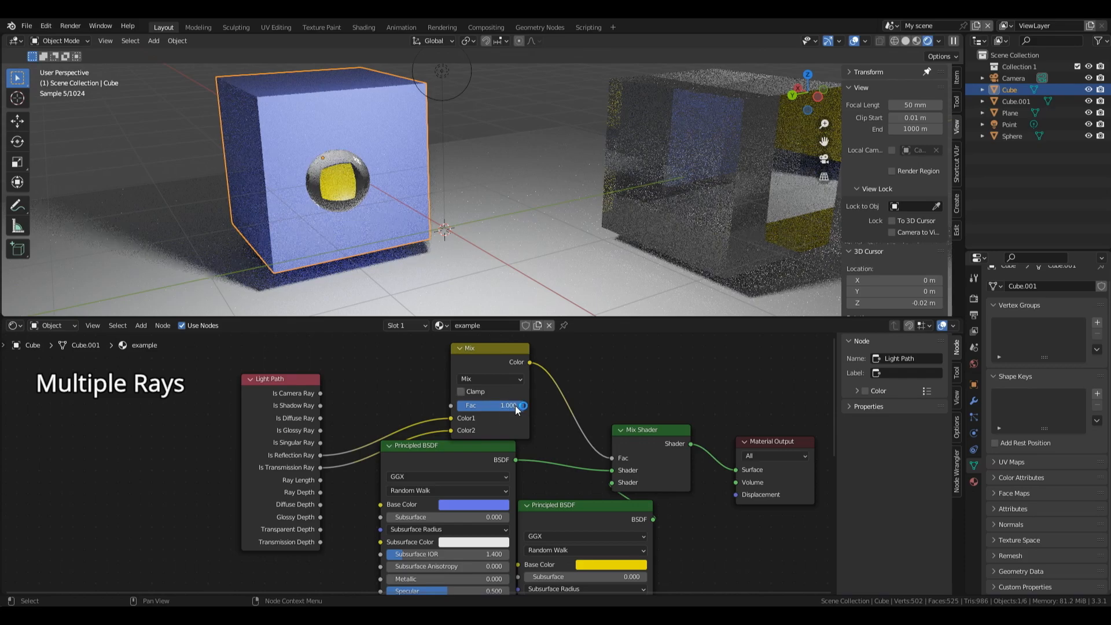
pyautogui.moveTo(518, 408); pyautogui.dragTo(458, 408)
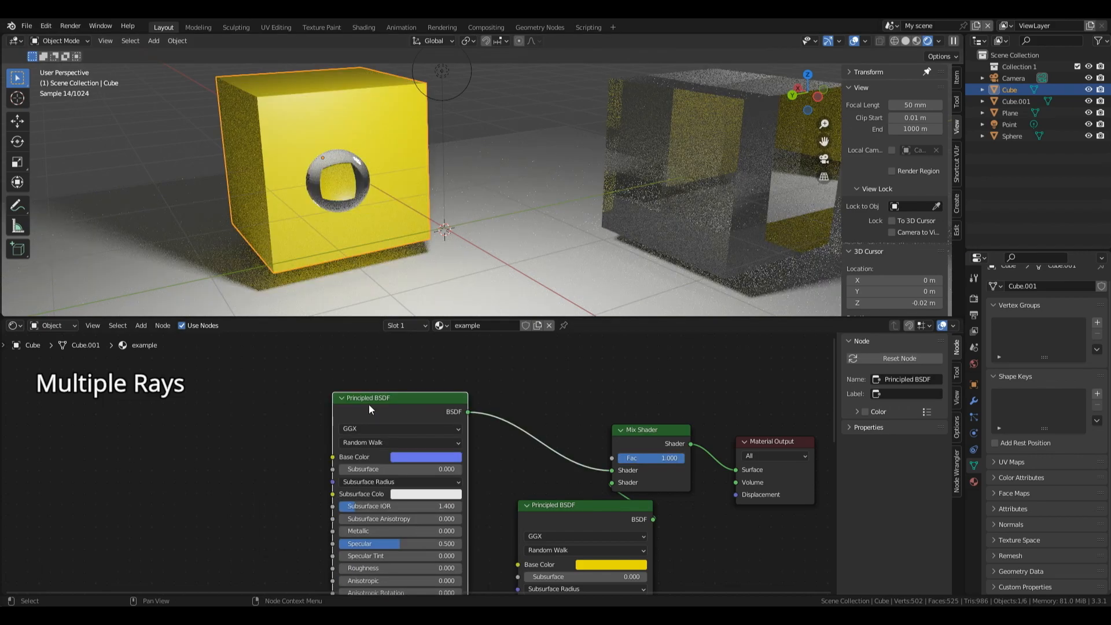
# Step: Replace the Mix Shader with an Add Shader placed just before the Material Output
pyautogui.click(652, 438)
pyautogui.press('x')
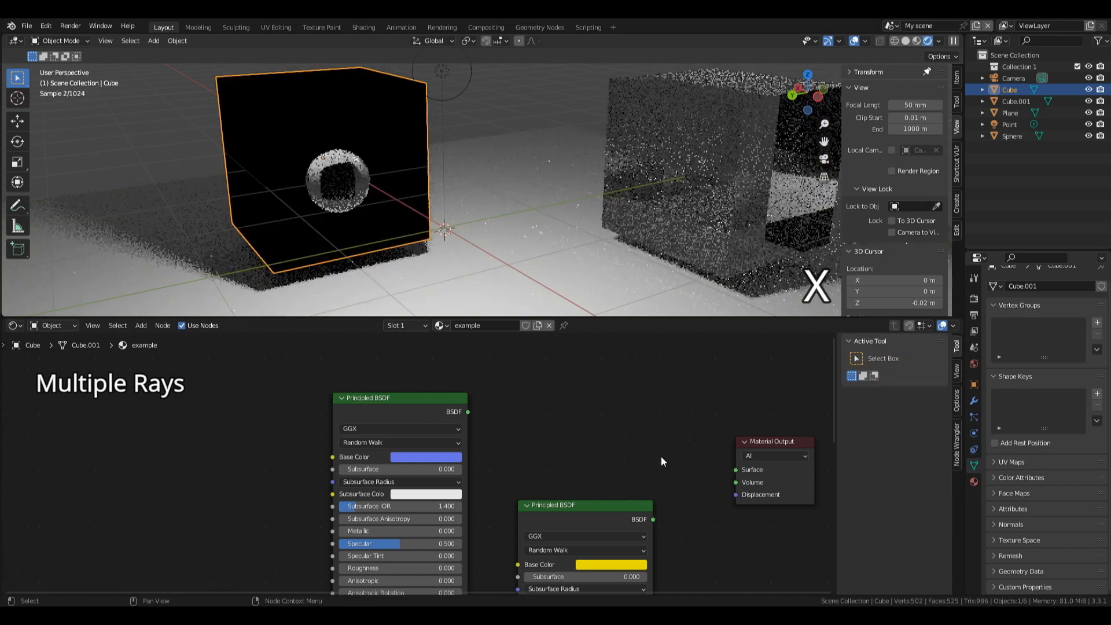
pyautogui.hotkey('shift', 'a')
pyautogui.click(661, 457)
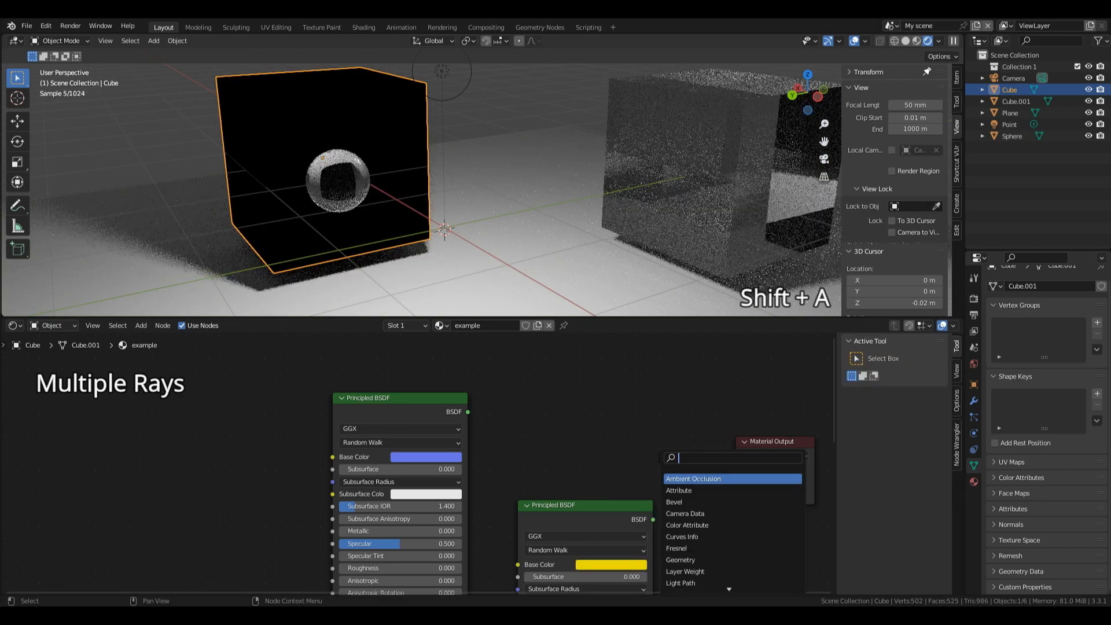
pyautogui.write('add')
pyautogui.press('Return')
pyautogui.click(663, 436)
# Step: Connect both Principled BSDFs to the Add Shader's inputs and its Shader output to the Material Output's Surface
pyautogui.moveTo(653, 521); pyautogui.dragTo(627, 460)
pyautogui.moveTo(468, 412); pyautogui.dragTo(636, 450)
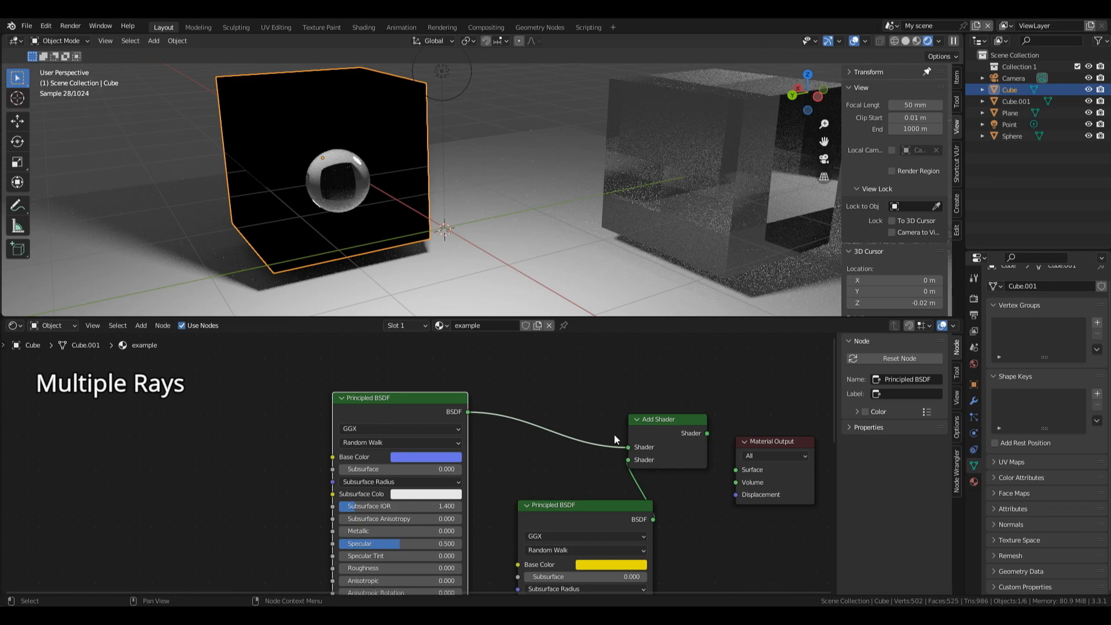
pyautogui.moveTo(553, 513); pyautogui.dragTo(543, 518)
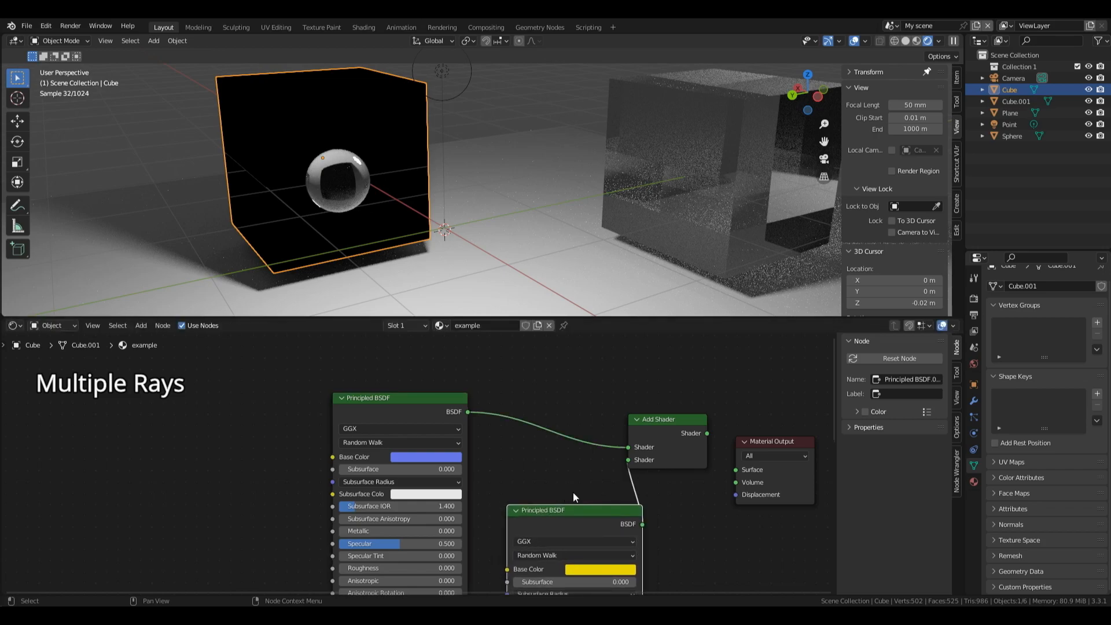
pyautogui.moveTo(708, 434); pyautogui.dragTo(736, 470)
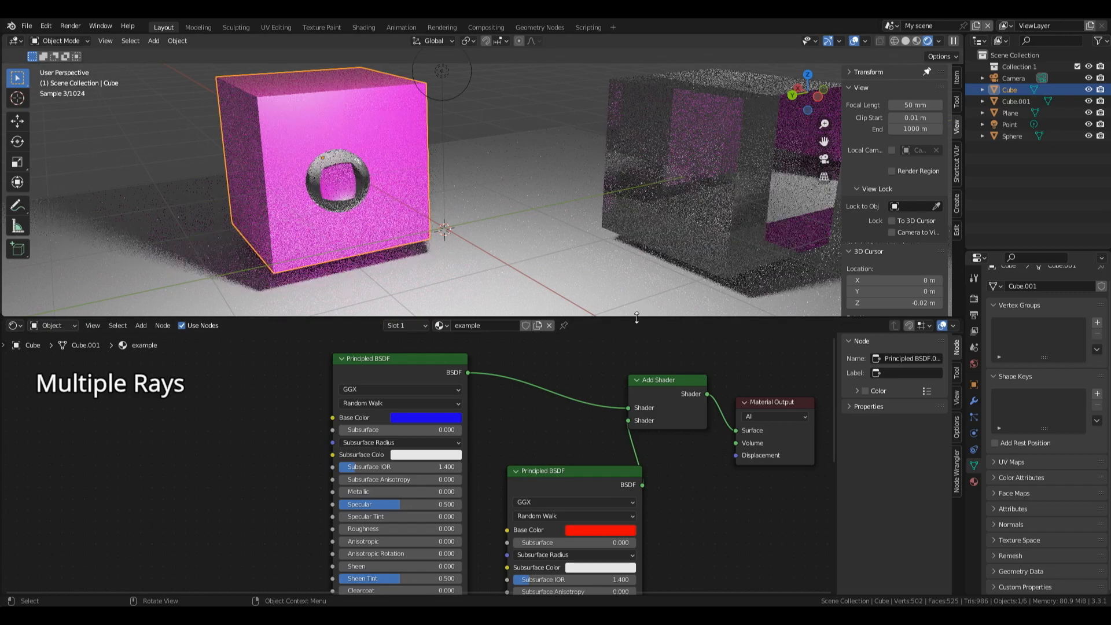
# Step: Set the first Principled BSDF's Base Color to yellow and the second one's to pure blue, checking the blue in the color picker
pyautogui.click(451, 419)
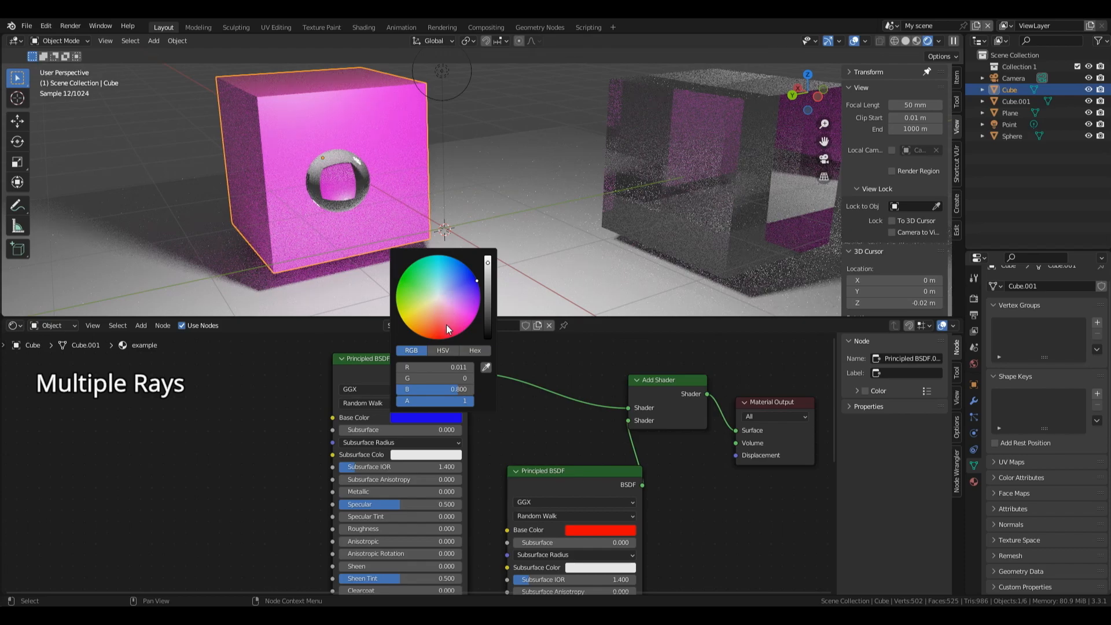
pyautogui.click(425, 306)
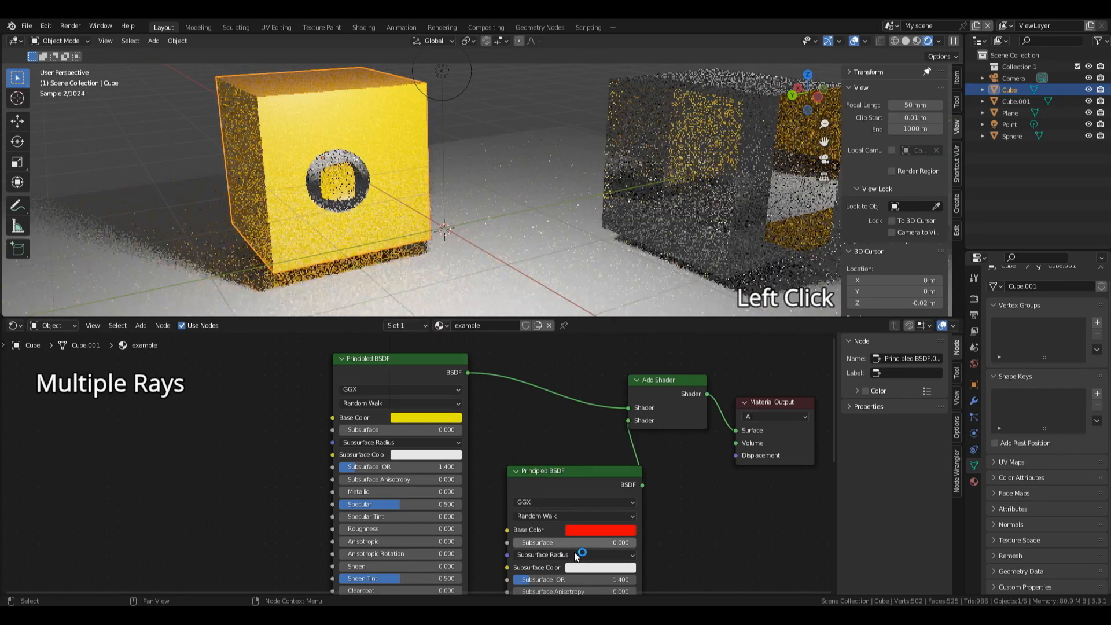
pyautogui.click(575, 533)
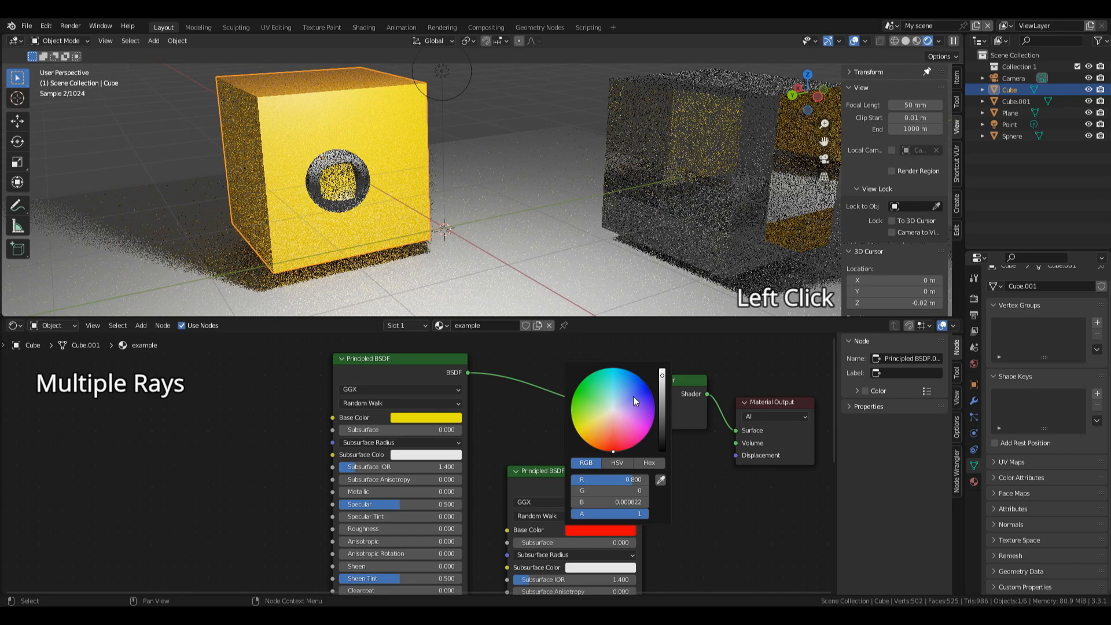
pyautogui.click(650, 389)
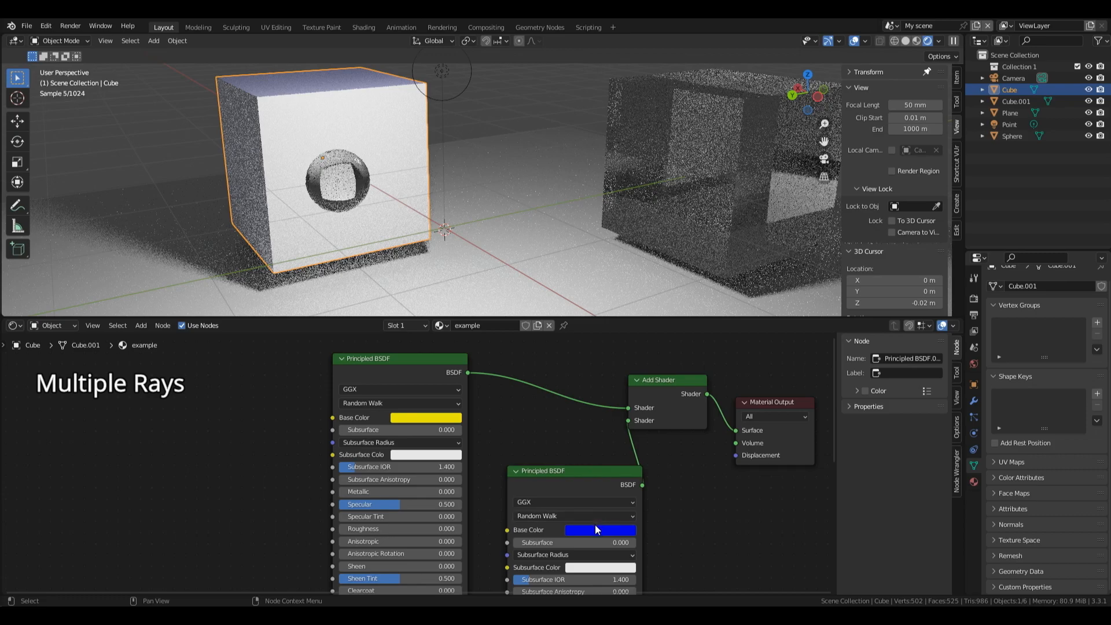
pyautogui.click(595, 528)
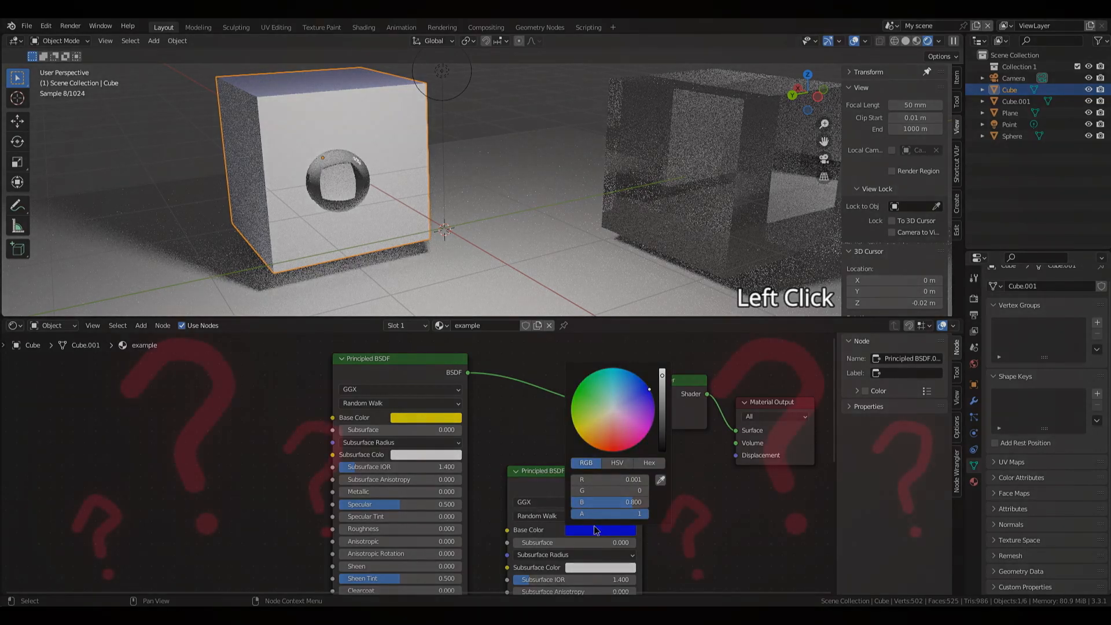